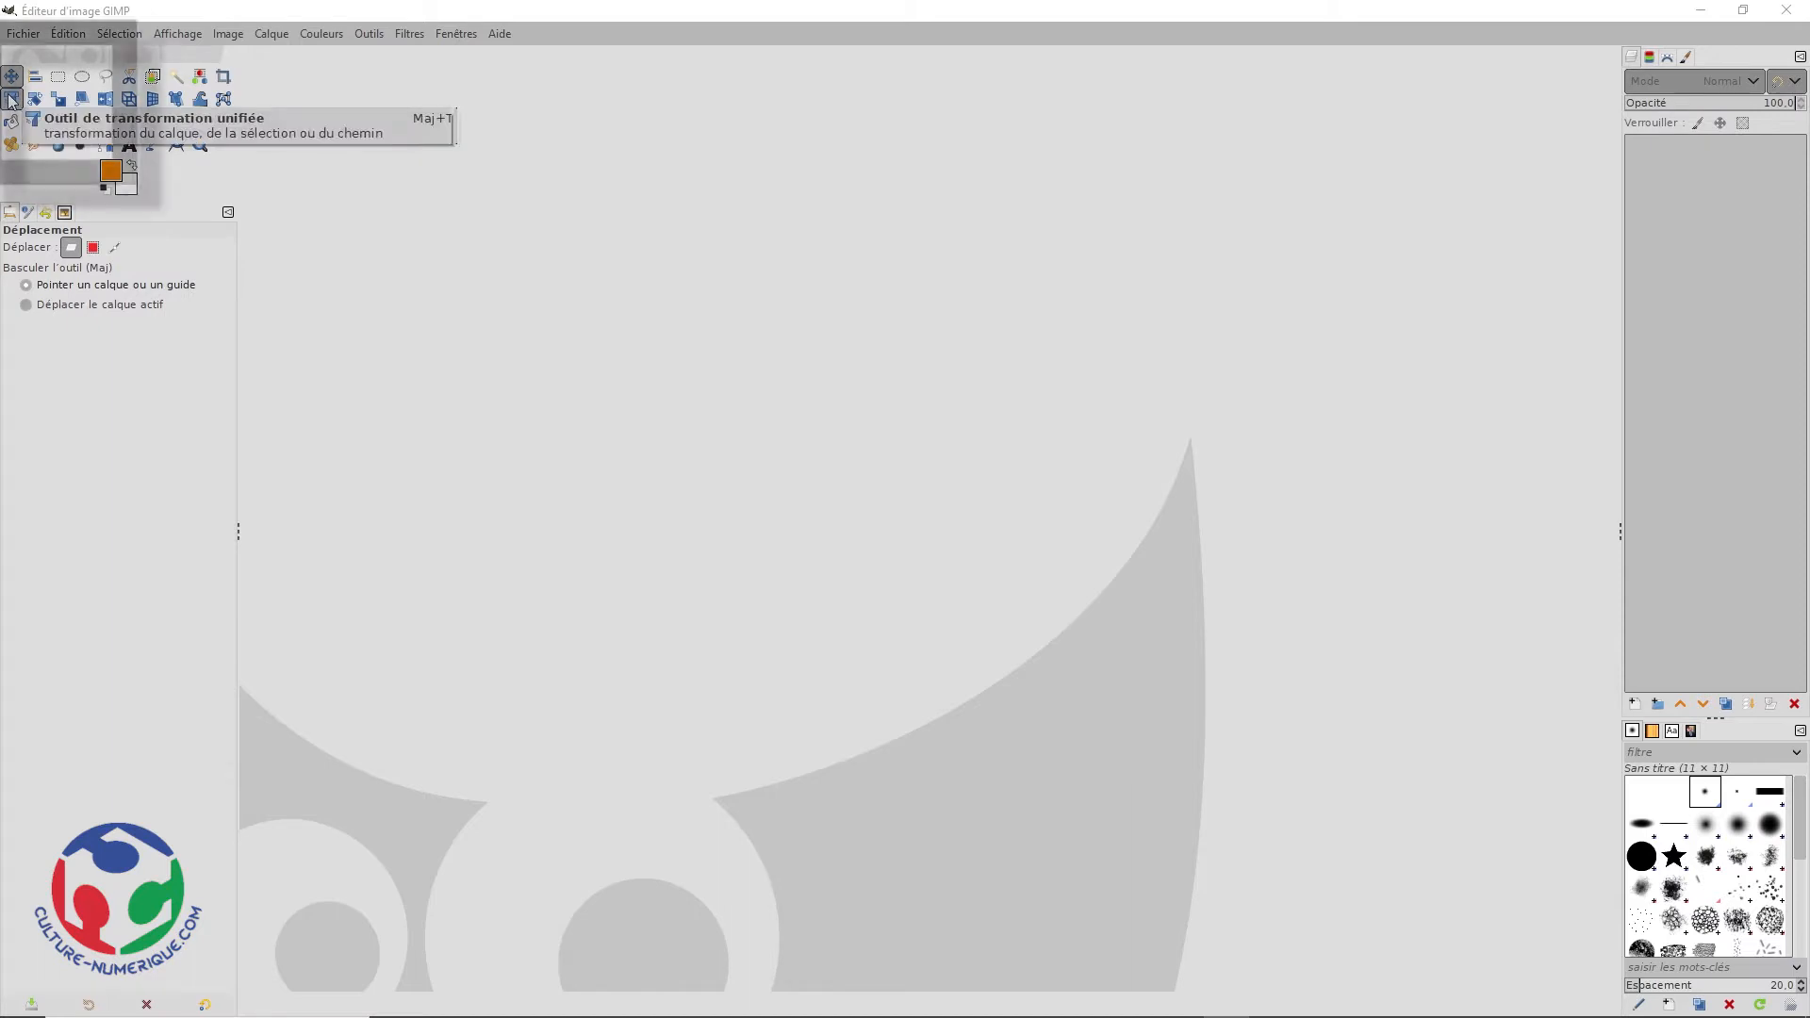
Step: Activate the Unified Transform tool
left_click(11, 98)
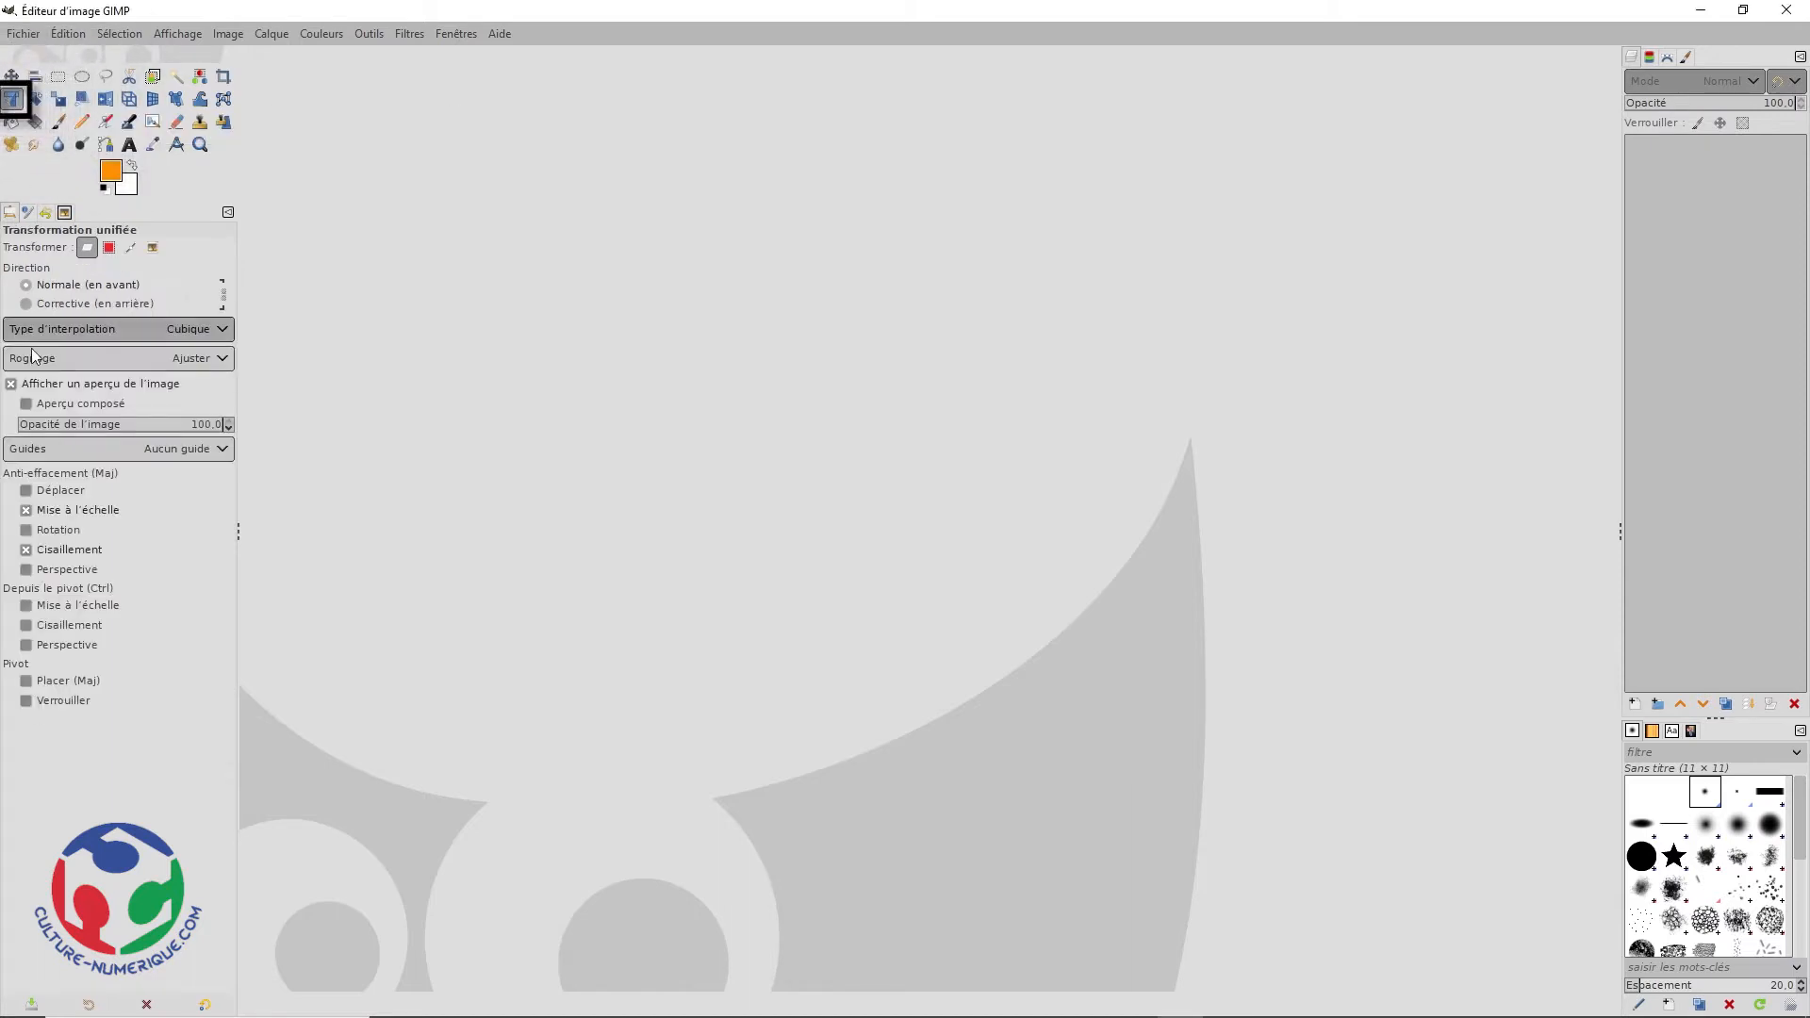
left_click(10, 80)
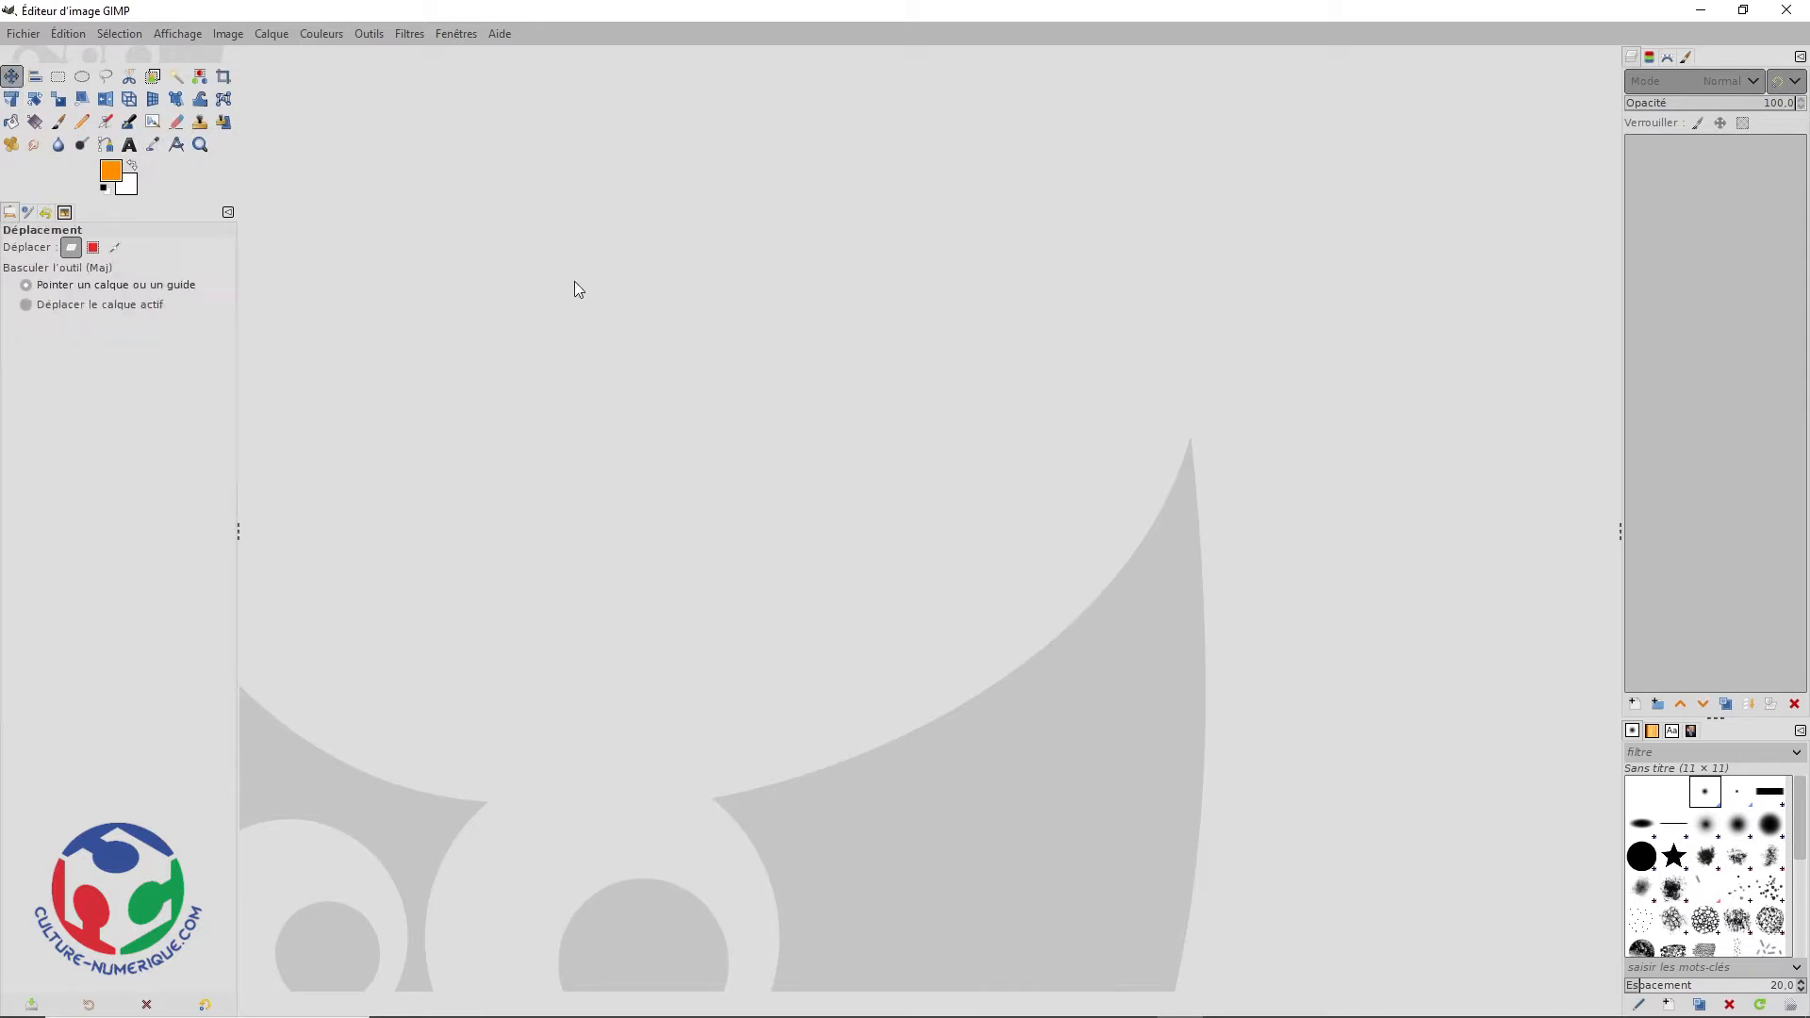
key("shift+t")
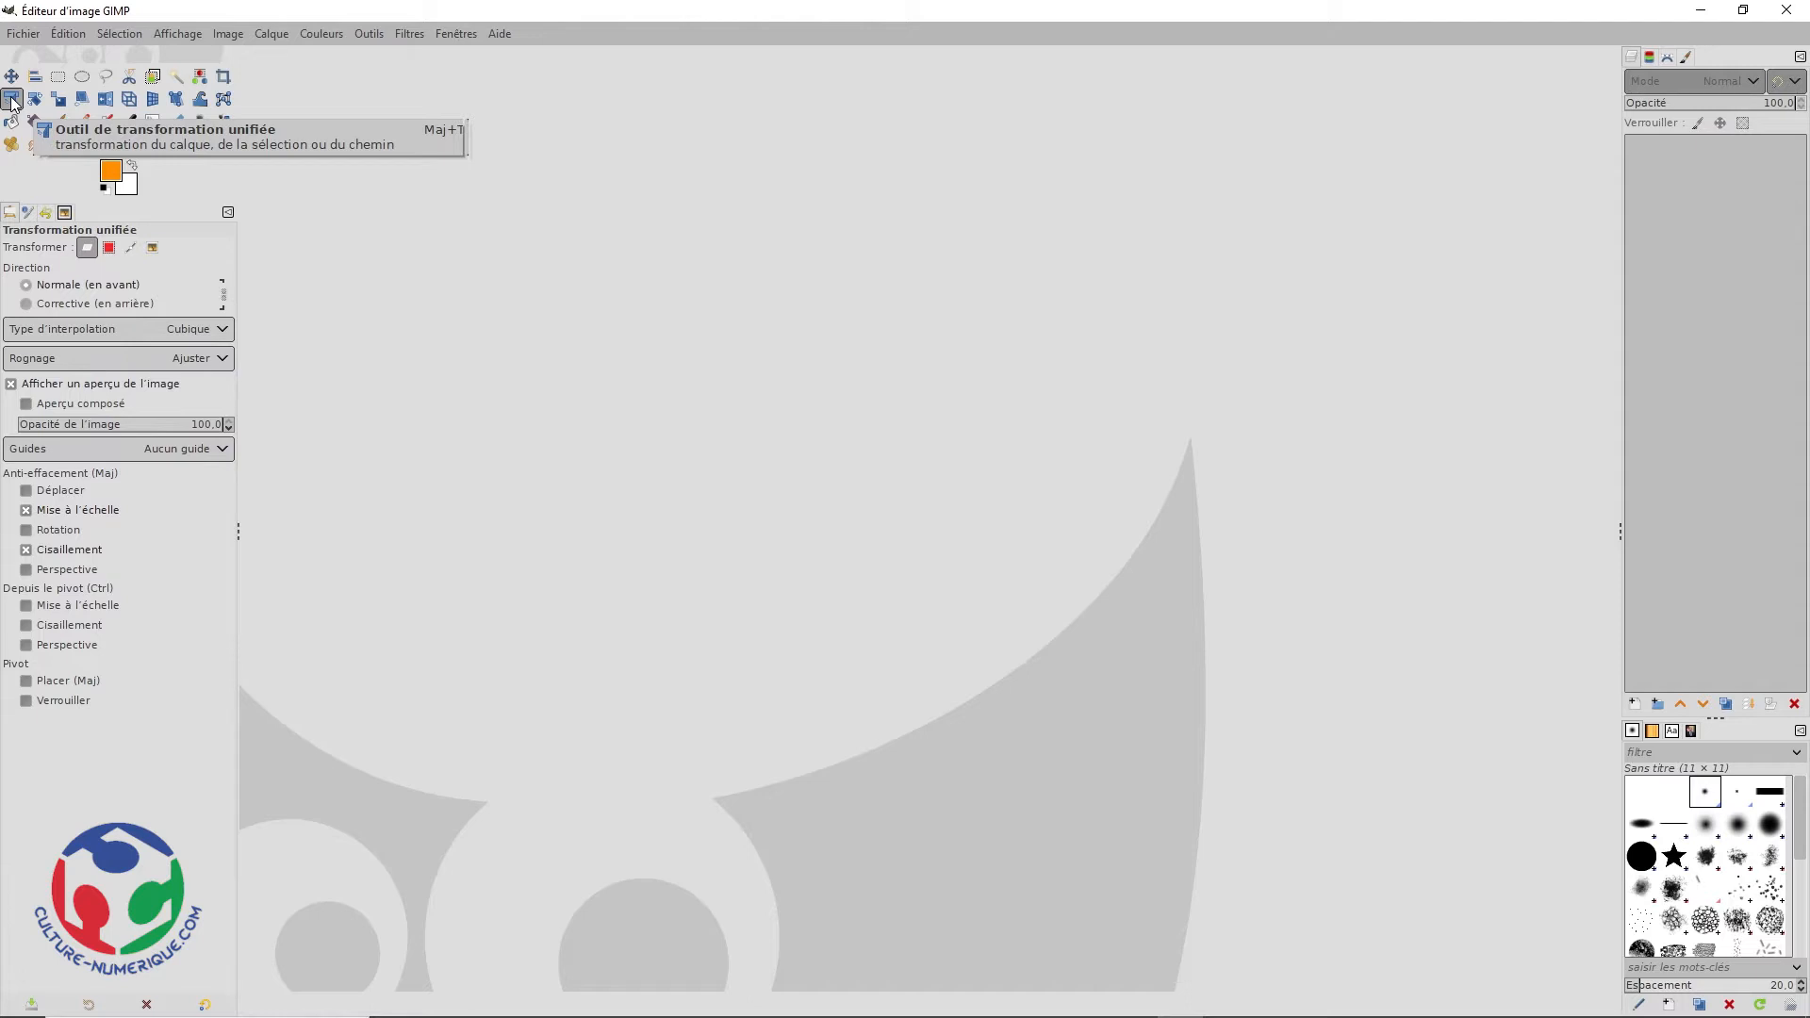
Step: Open the Damier.xcf image
left_click(24, 33)
left_click(52, 99)
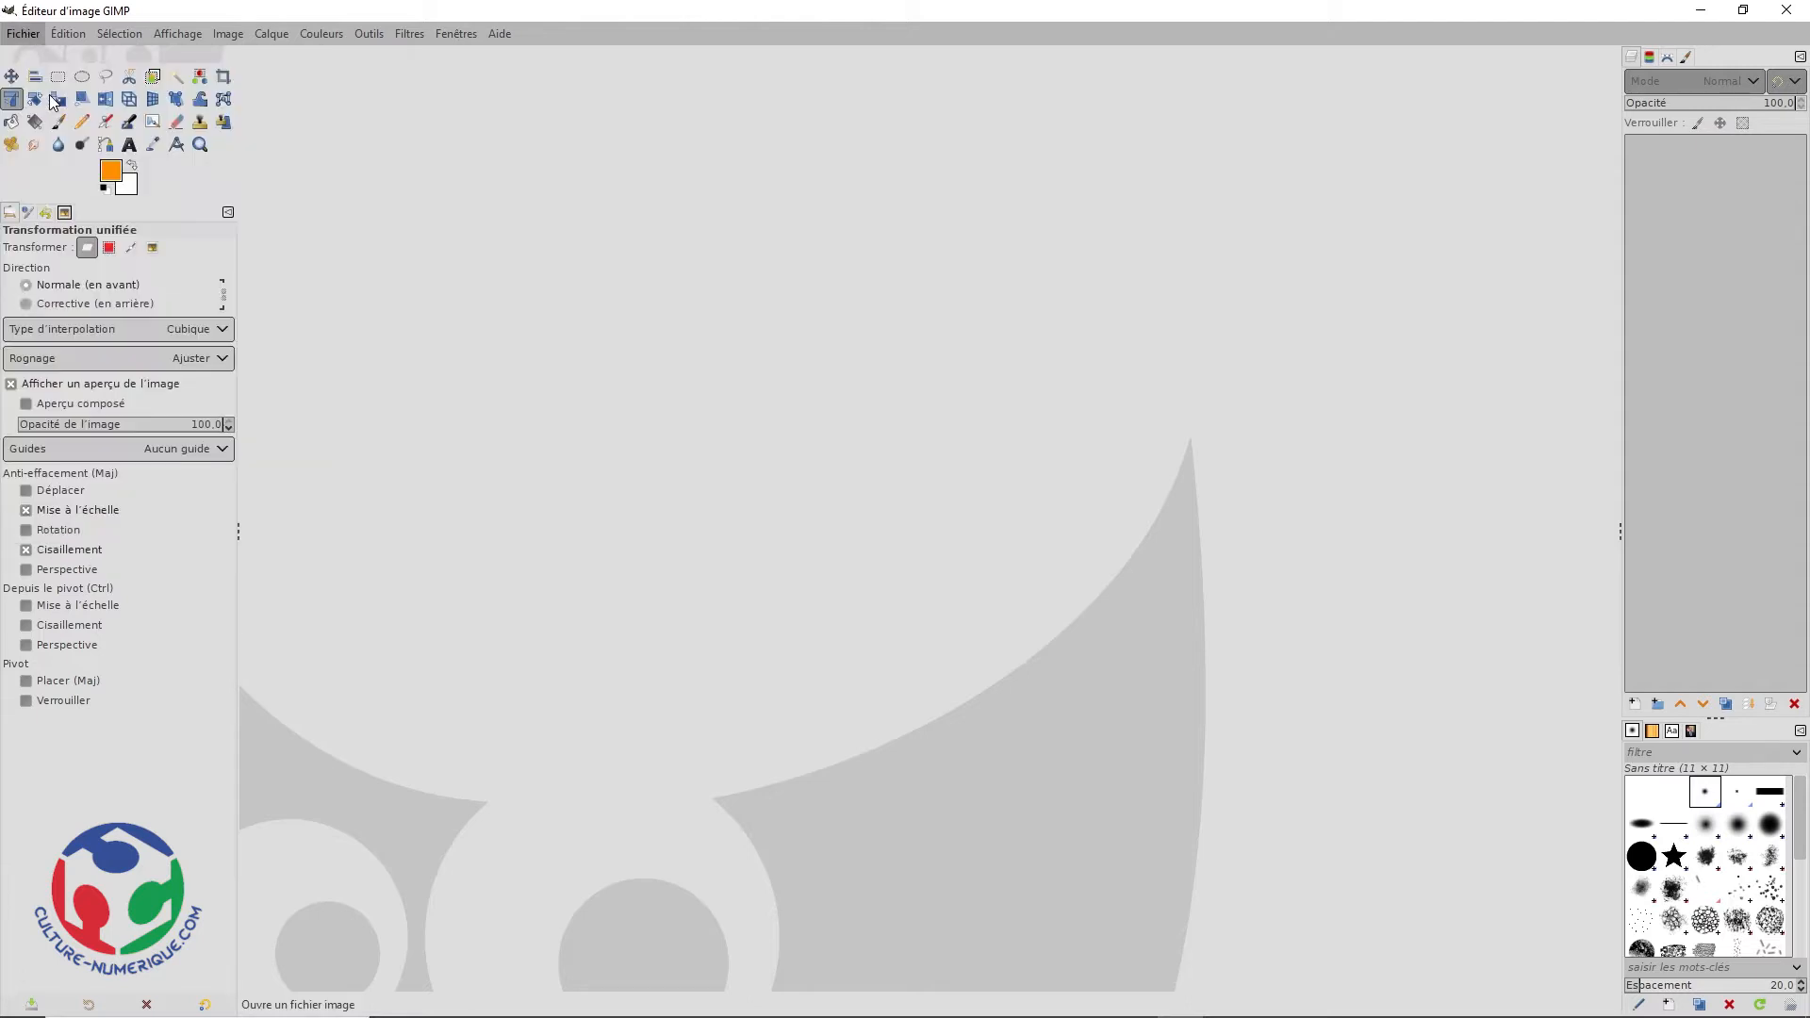
left_click(780, 609)
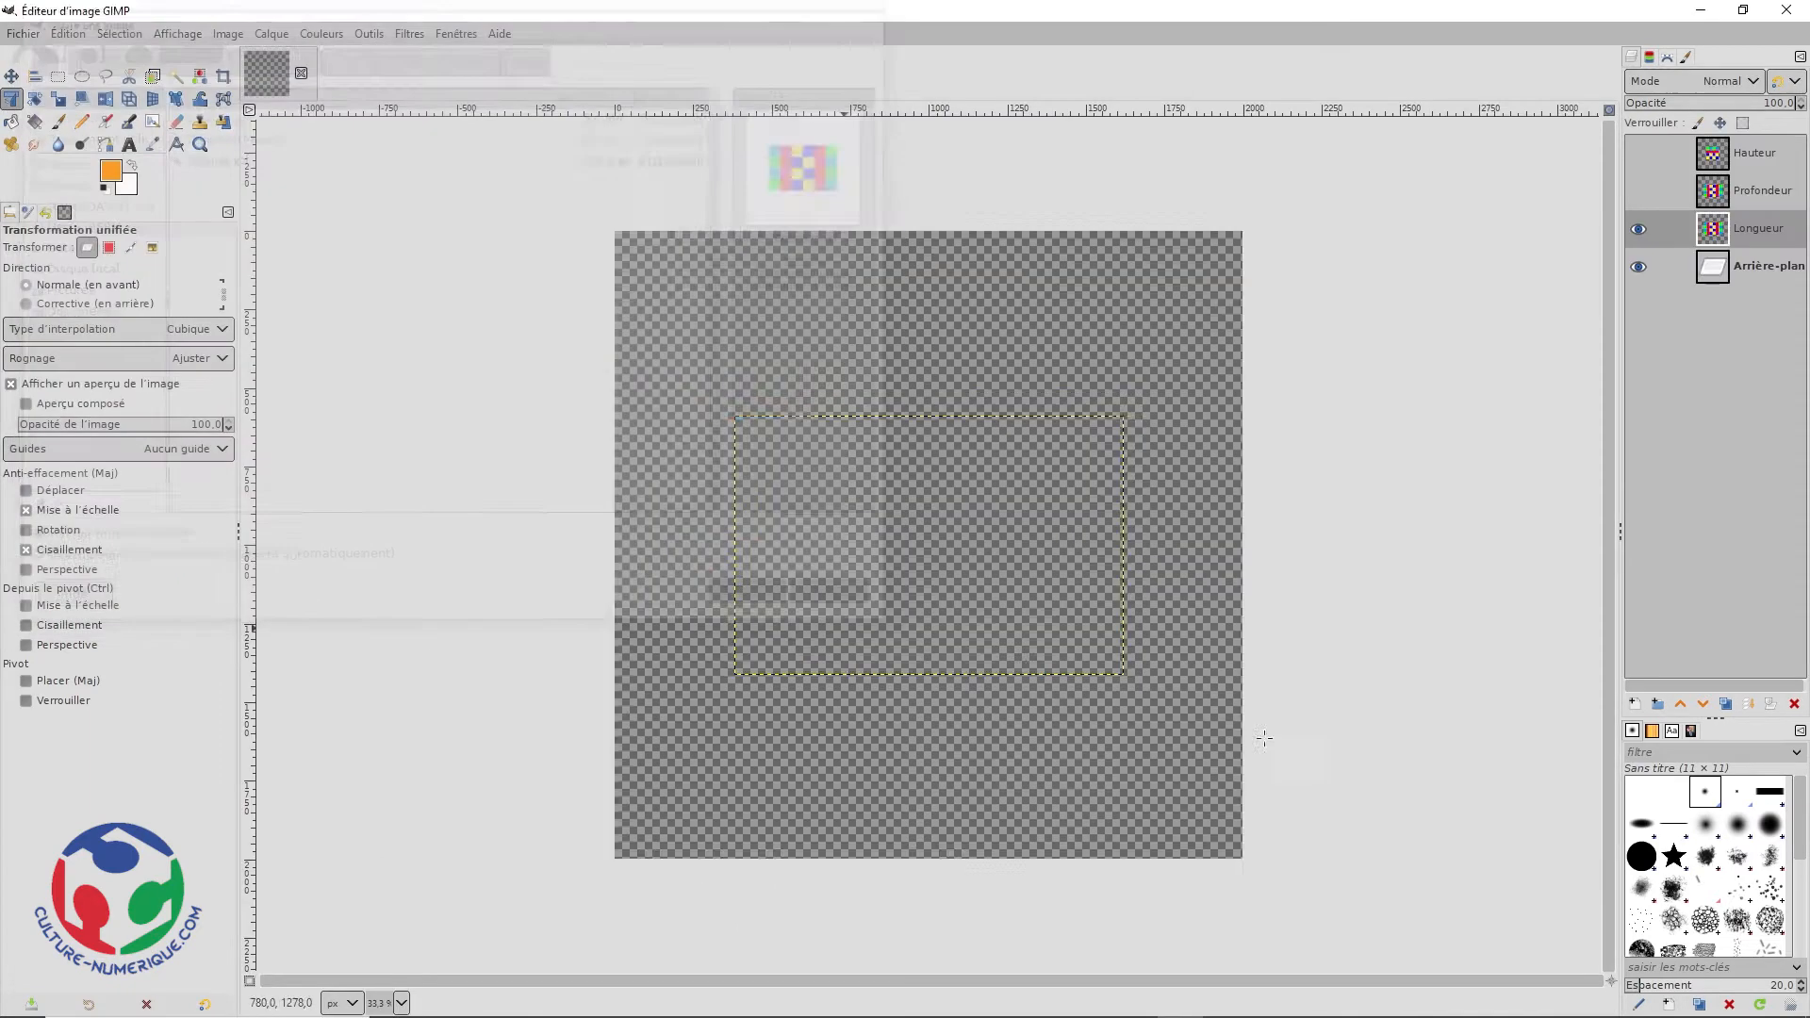
Step: Start a unified transformation on the Longueur layer and scale it proportionally to about 0.87 from its upper-right corner
left_click(840, 464)
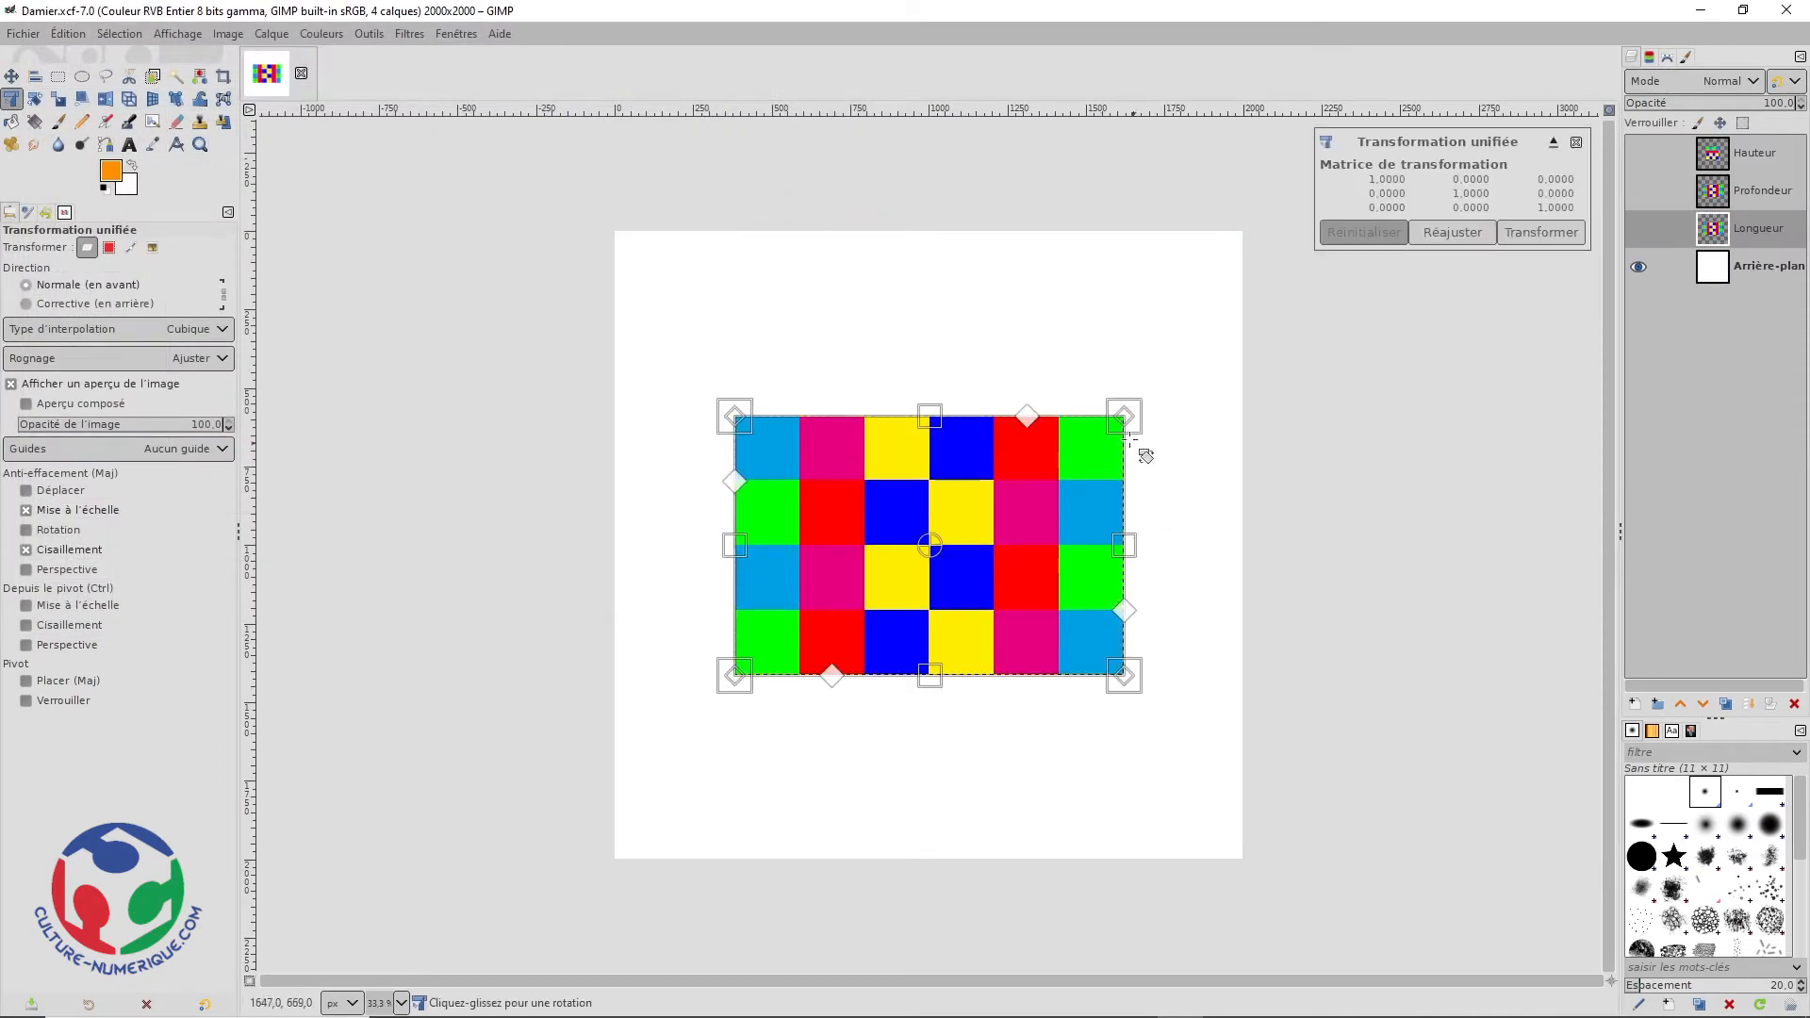
scroll(979, 529, "up", 3)
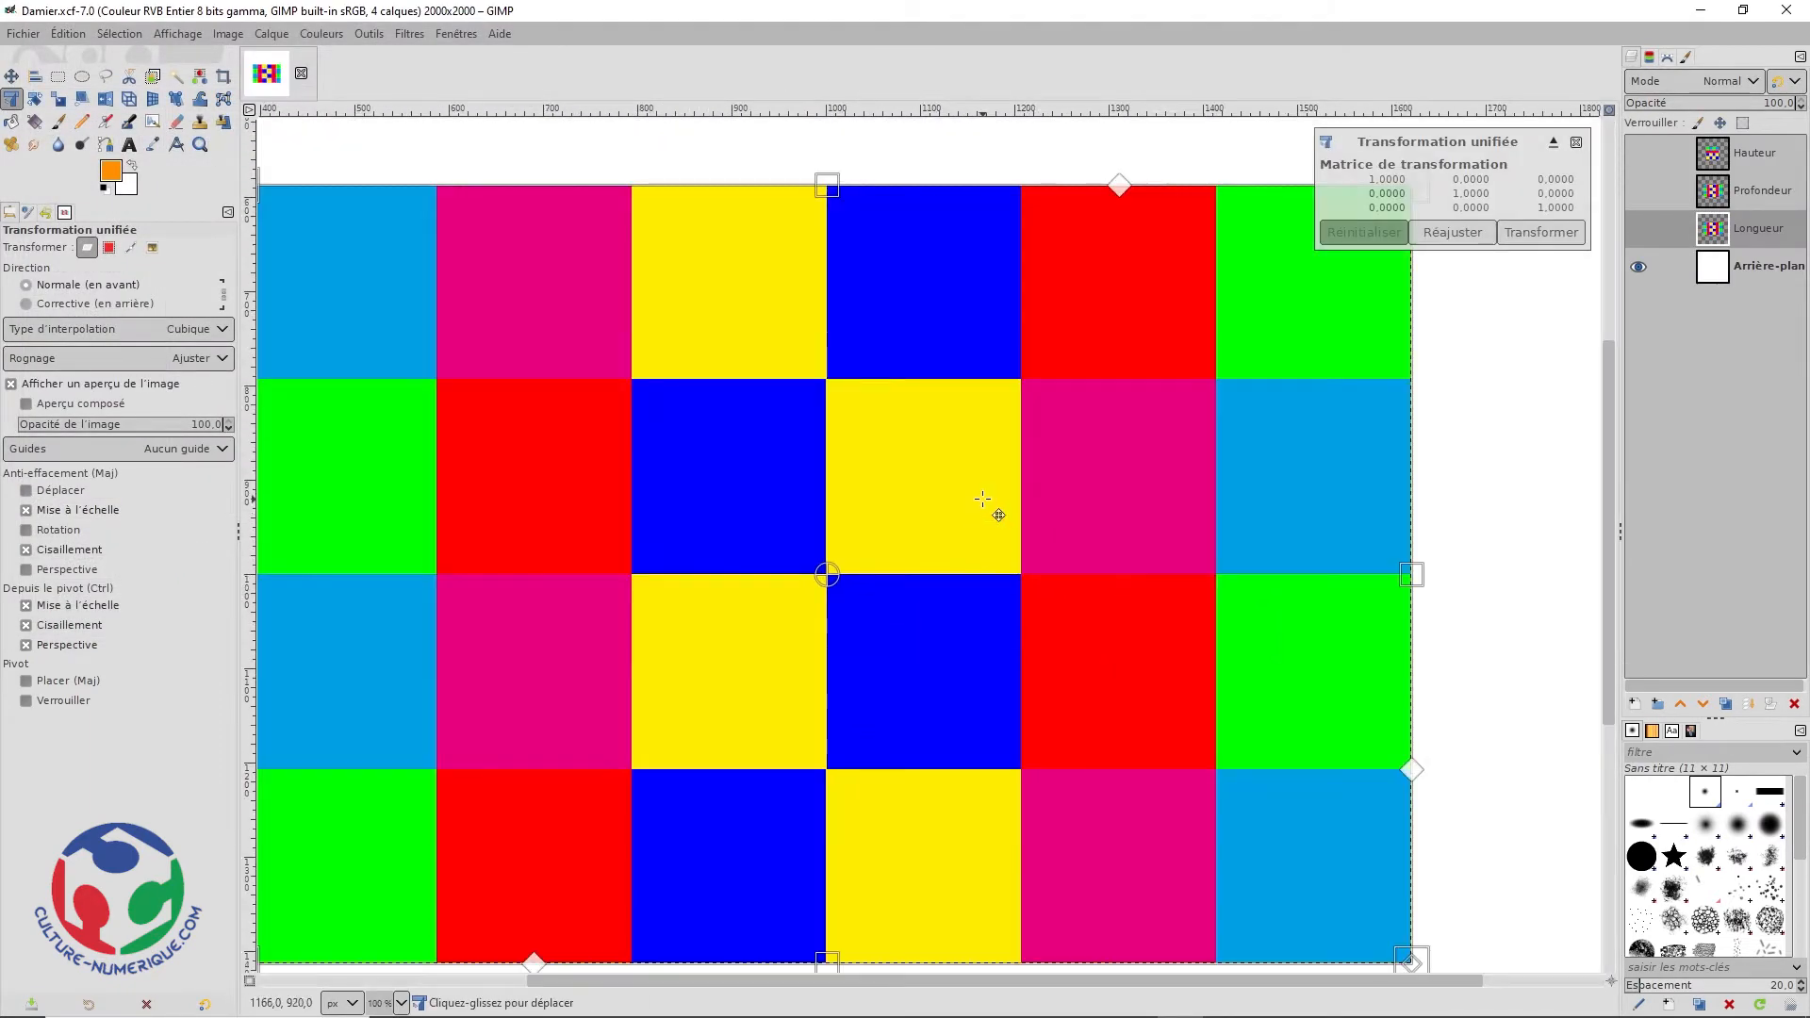
scroll(981, 498, "down", 2)
left_click_drag(951, 504, 1000, 479)
scroll(998, 481, "up", 1)
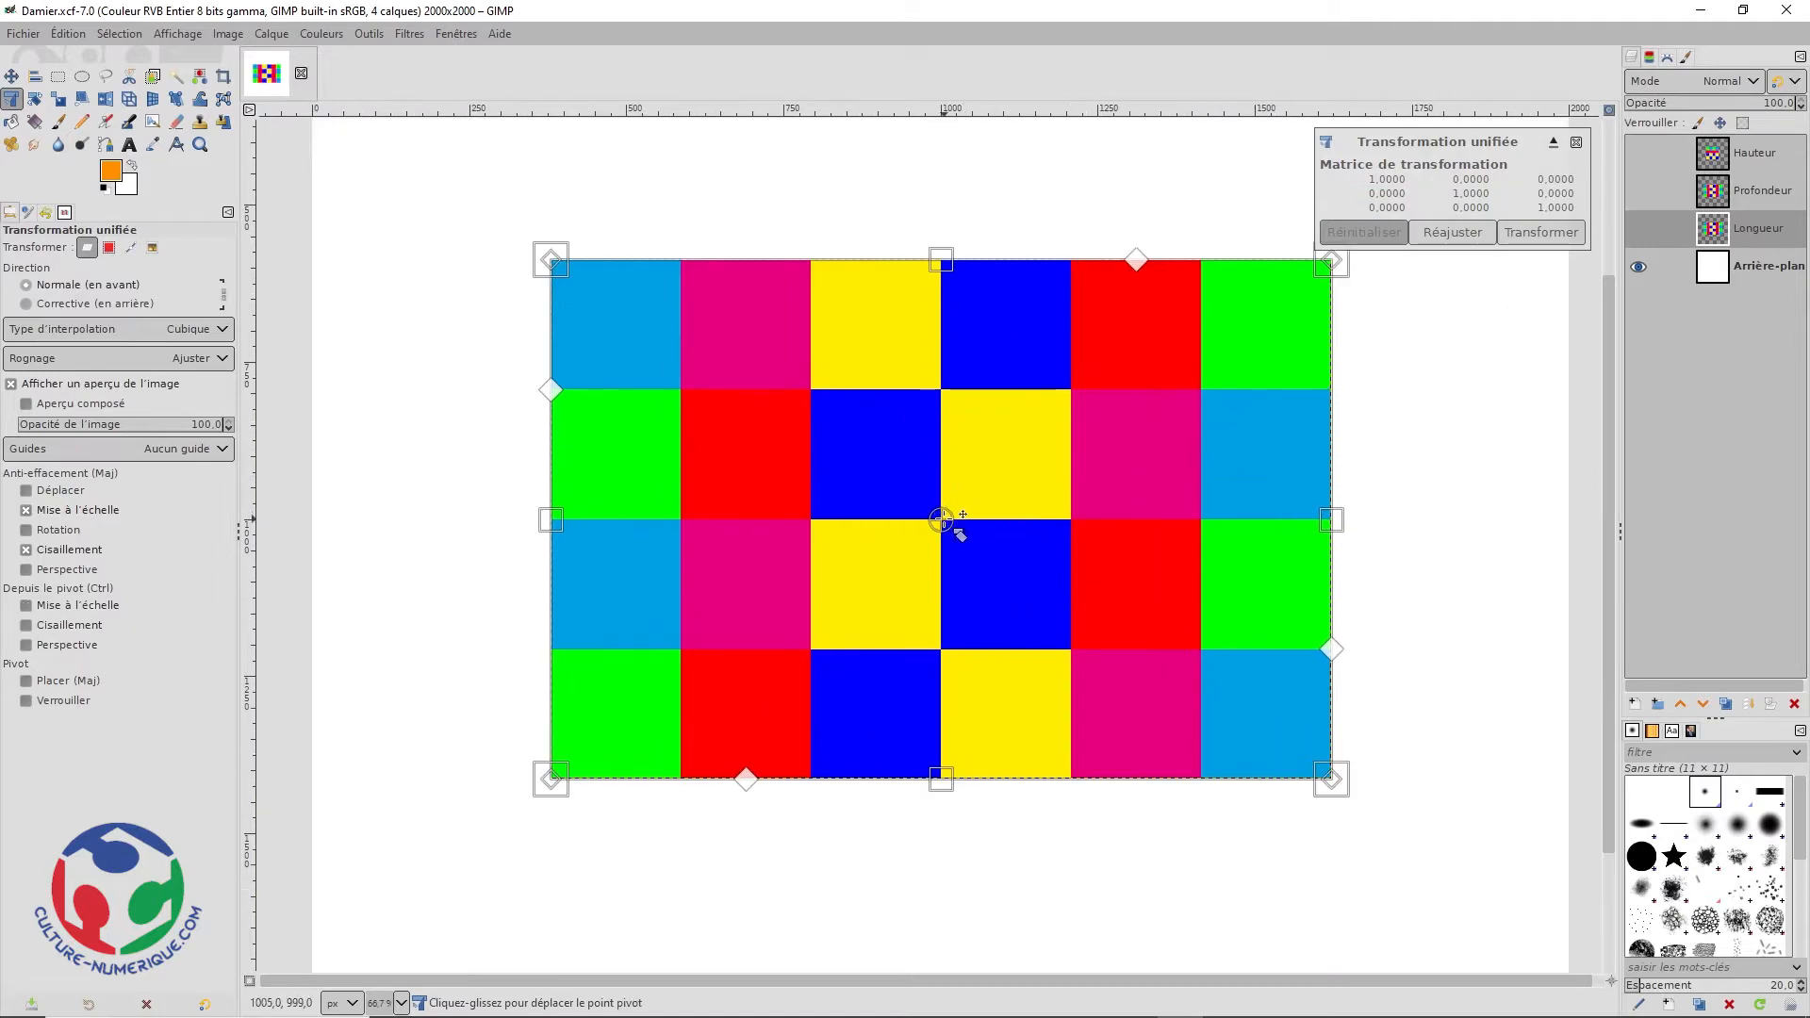
left_click_drag(1062, 436, 937, 521)
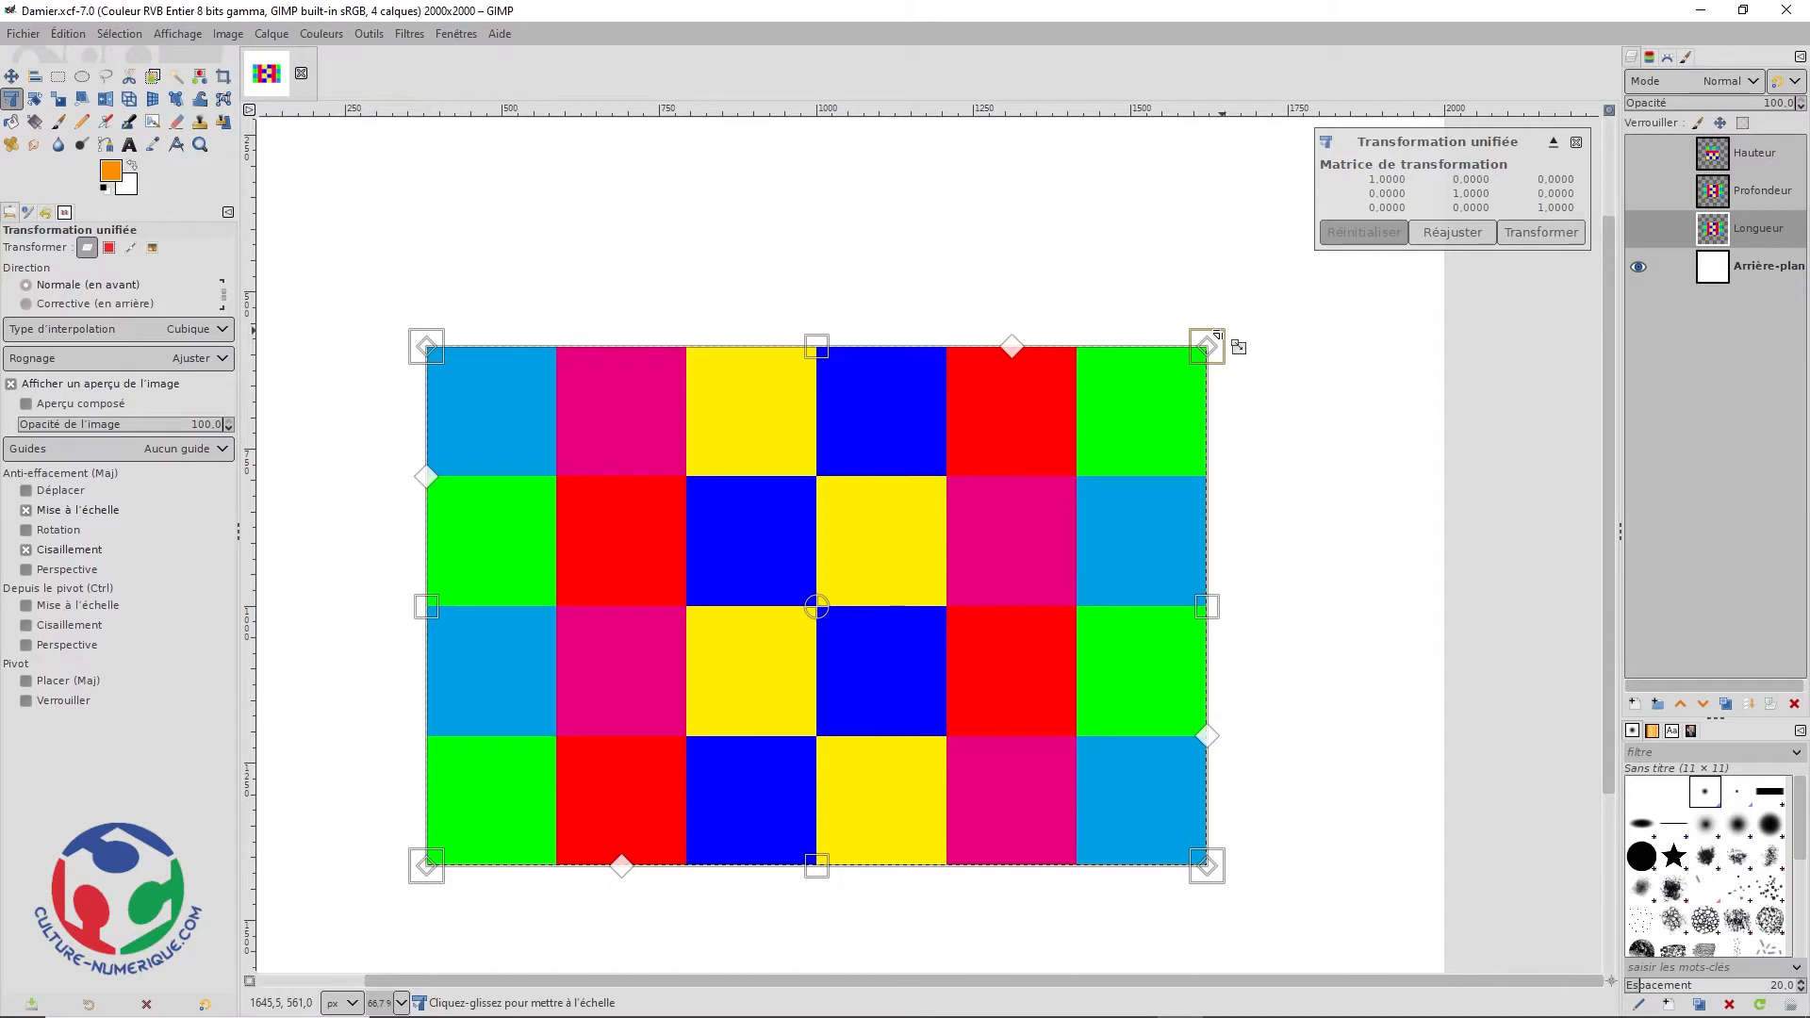
left_click_drag(1216, 336, 1131, 412)
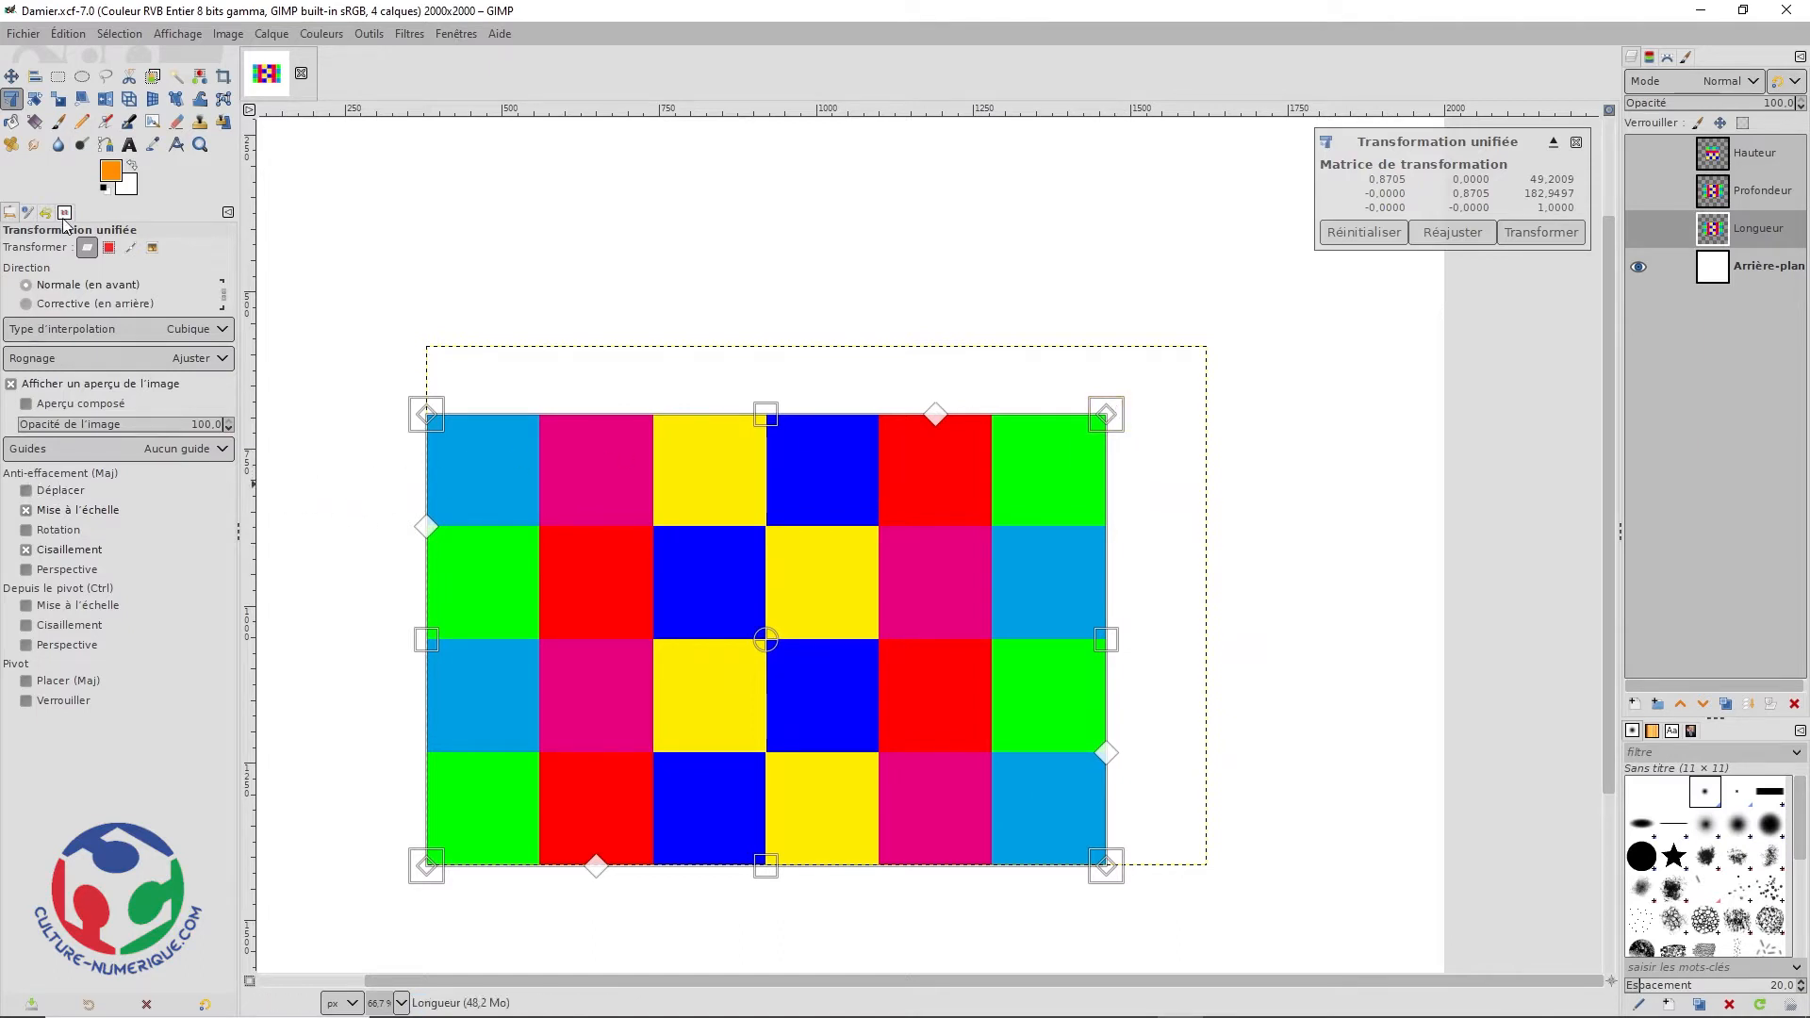
Step: Resize the checkerboard freely with the scale constraint off, restore the constraint for another corner resize, and cancel the transformation
left_click(27, 510)
left_click_drag(1113, 409, 1083, 433)
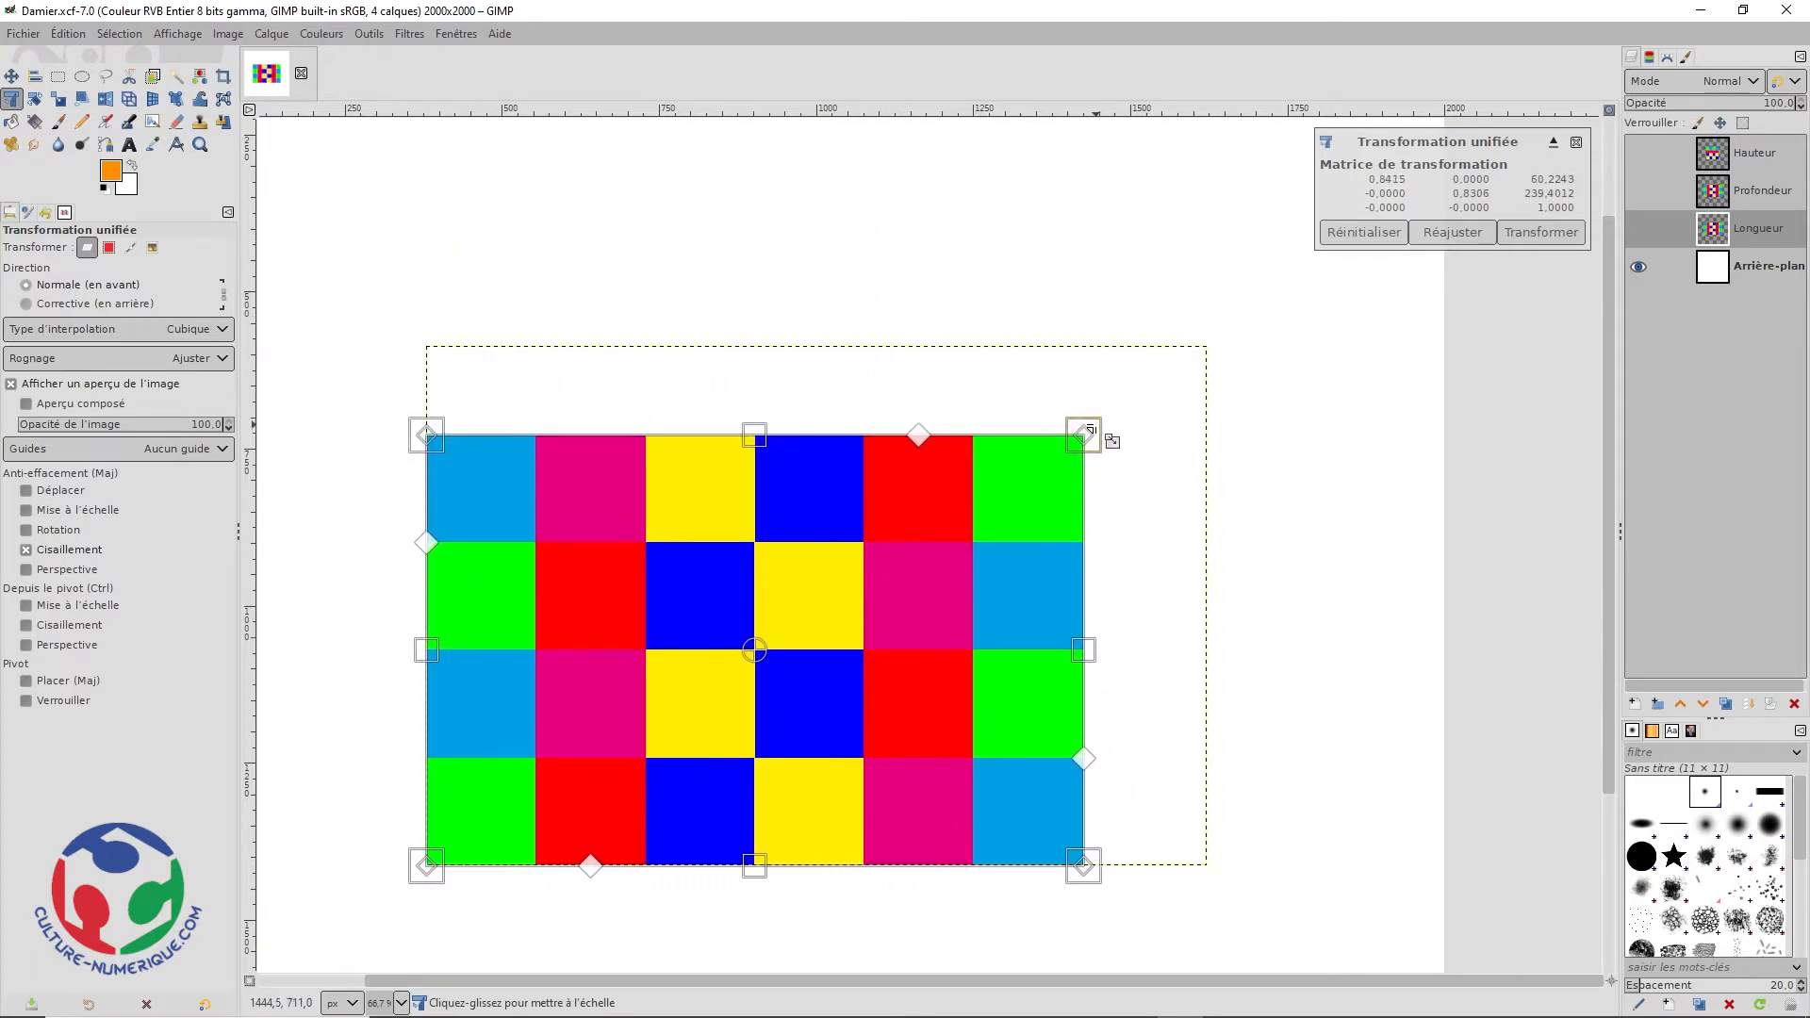
left_click(27, 510)
left_click_drag(1091, 427, 716, 250)
key("shift")
key("Escape")
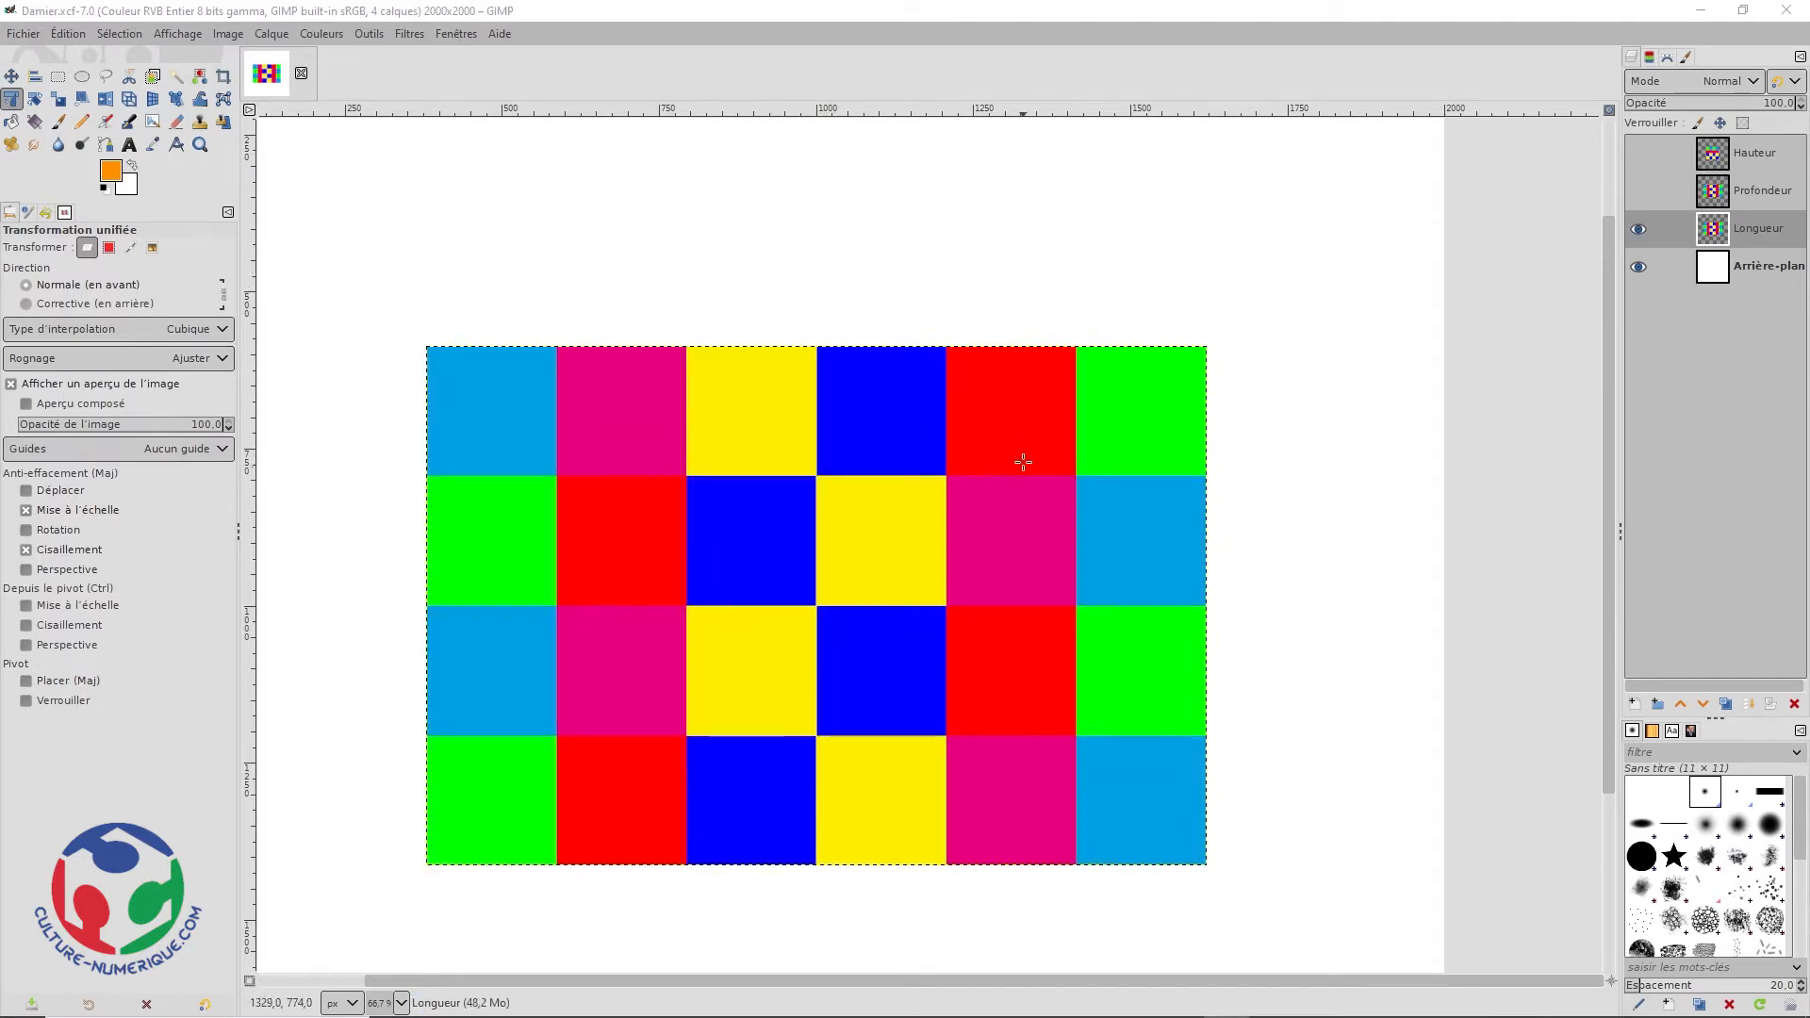
Step: Try to enlarge the Longueur layer proportionally from its upper-right corner and undo the resize
left_click(886, 450)
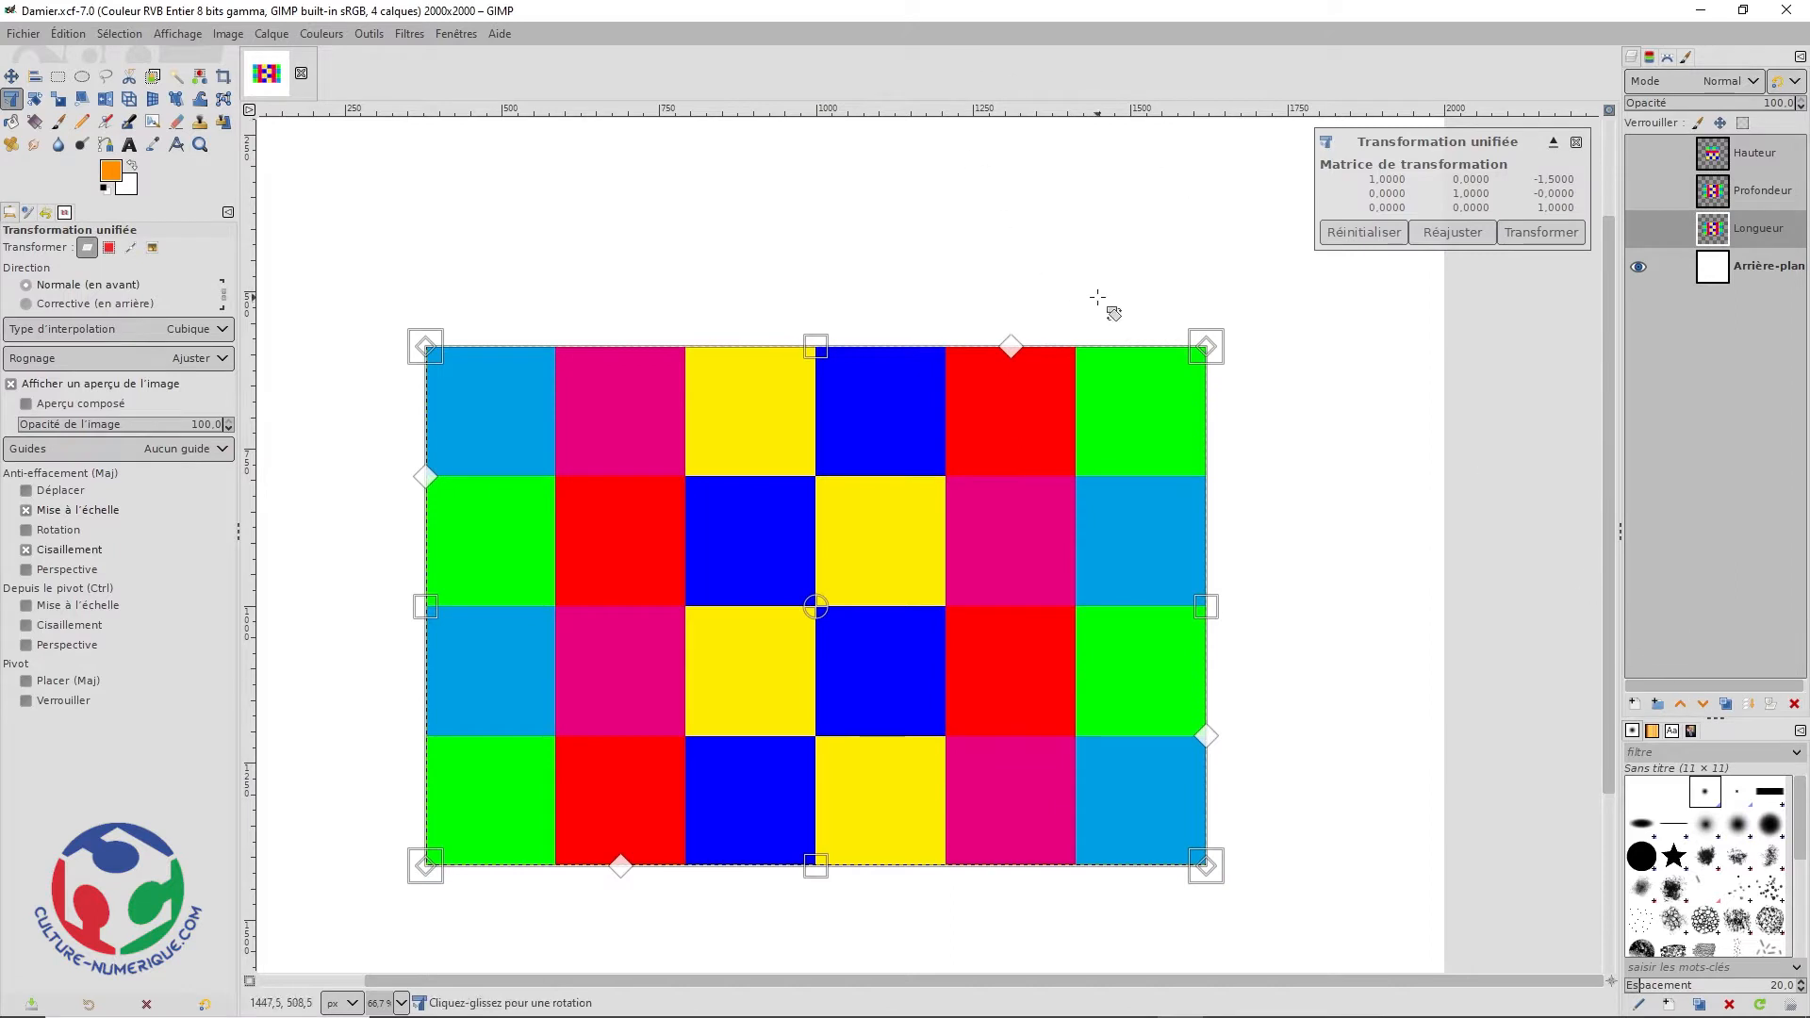
left_click_drag(1209, 346, 1261, 305)
key("ctrl+z")
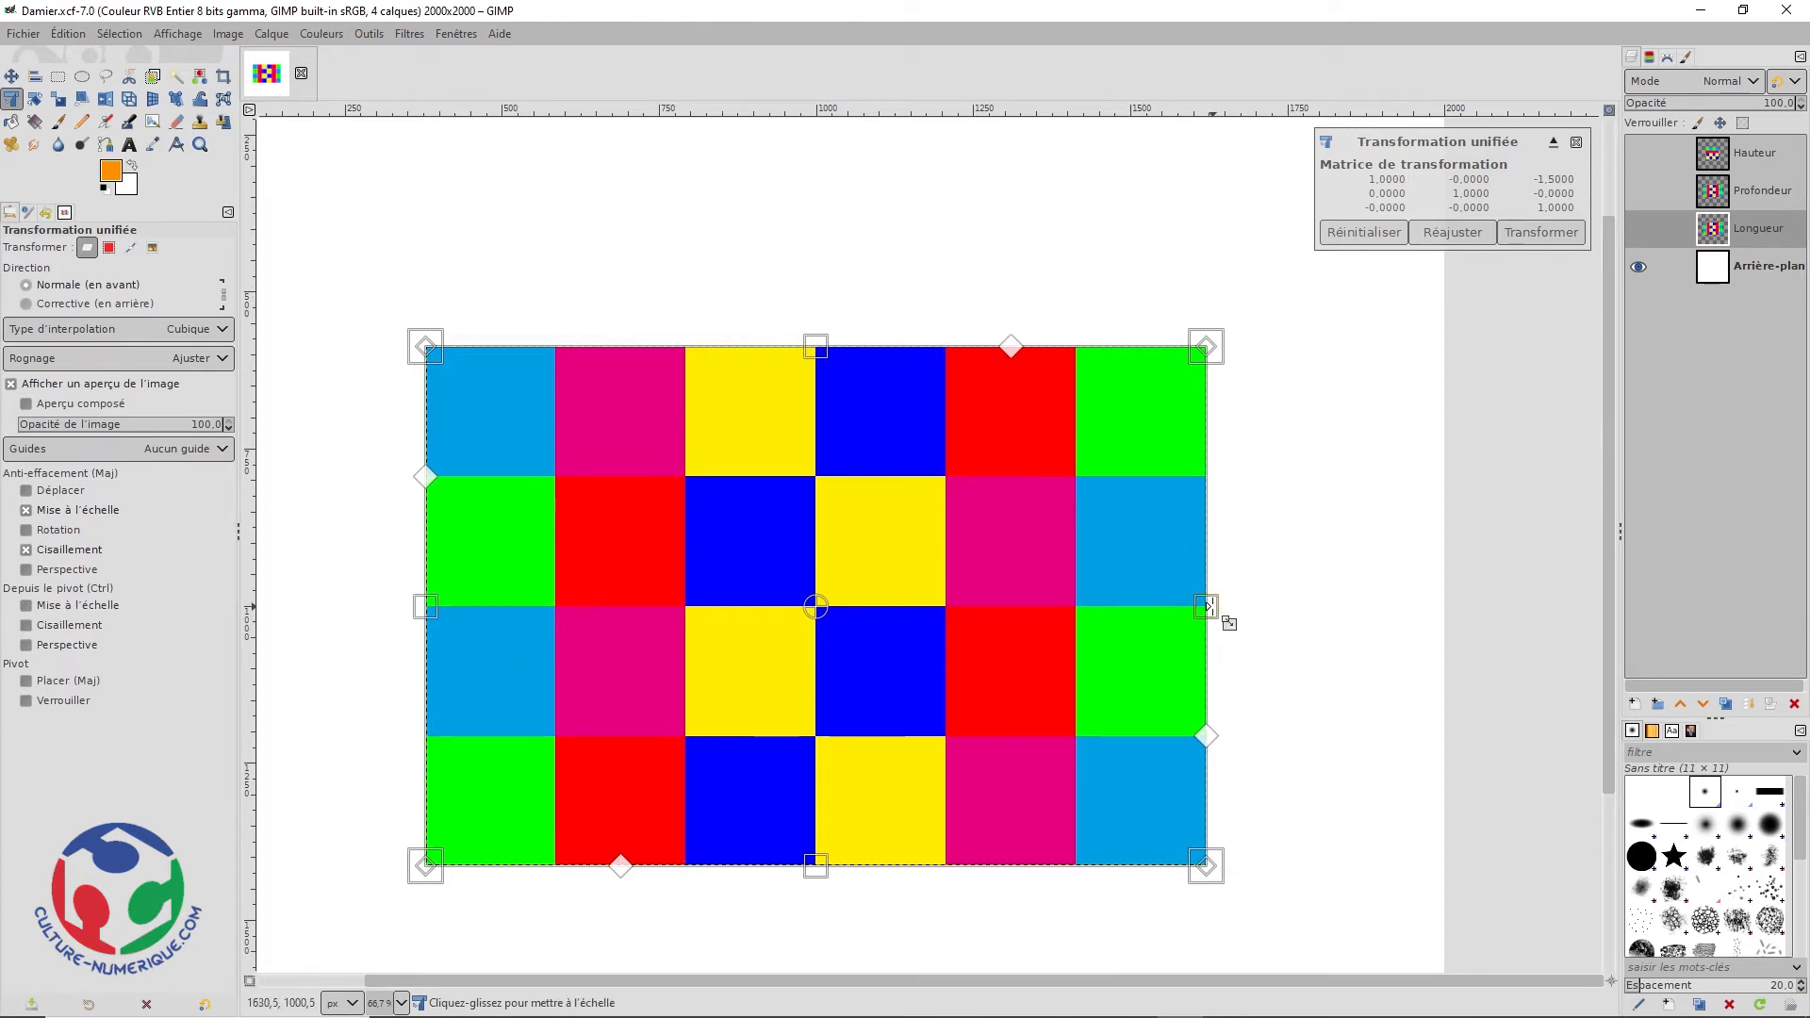
Step: Scale the checkerboard proportionally to about 0.83 from its right edge, resize it from its top edge, and cancel the transformation
left_click_drag(1210, 607, 1076, 609)
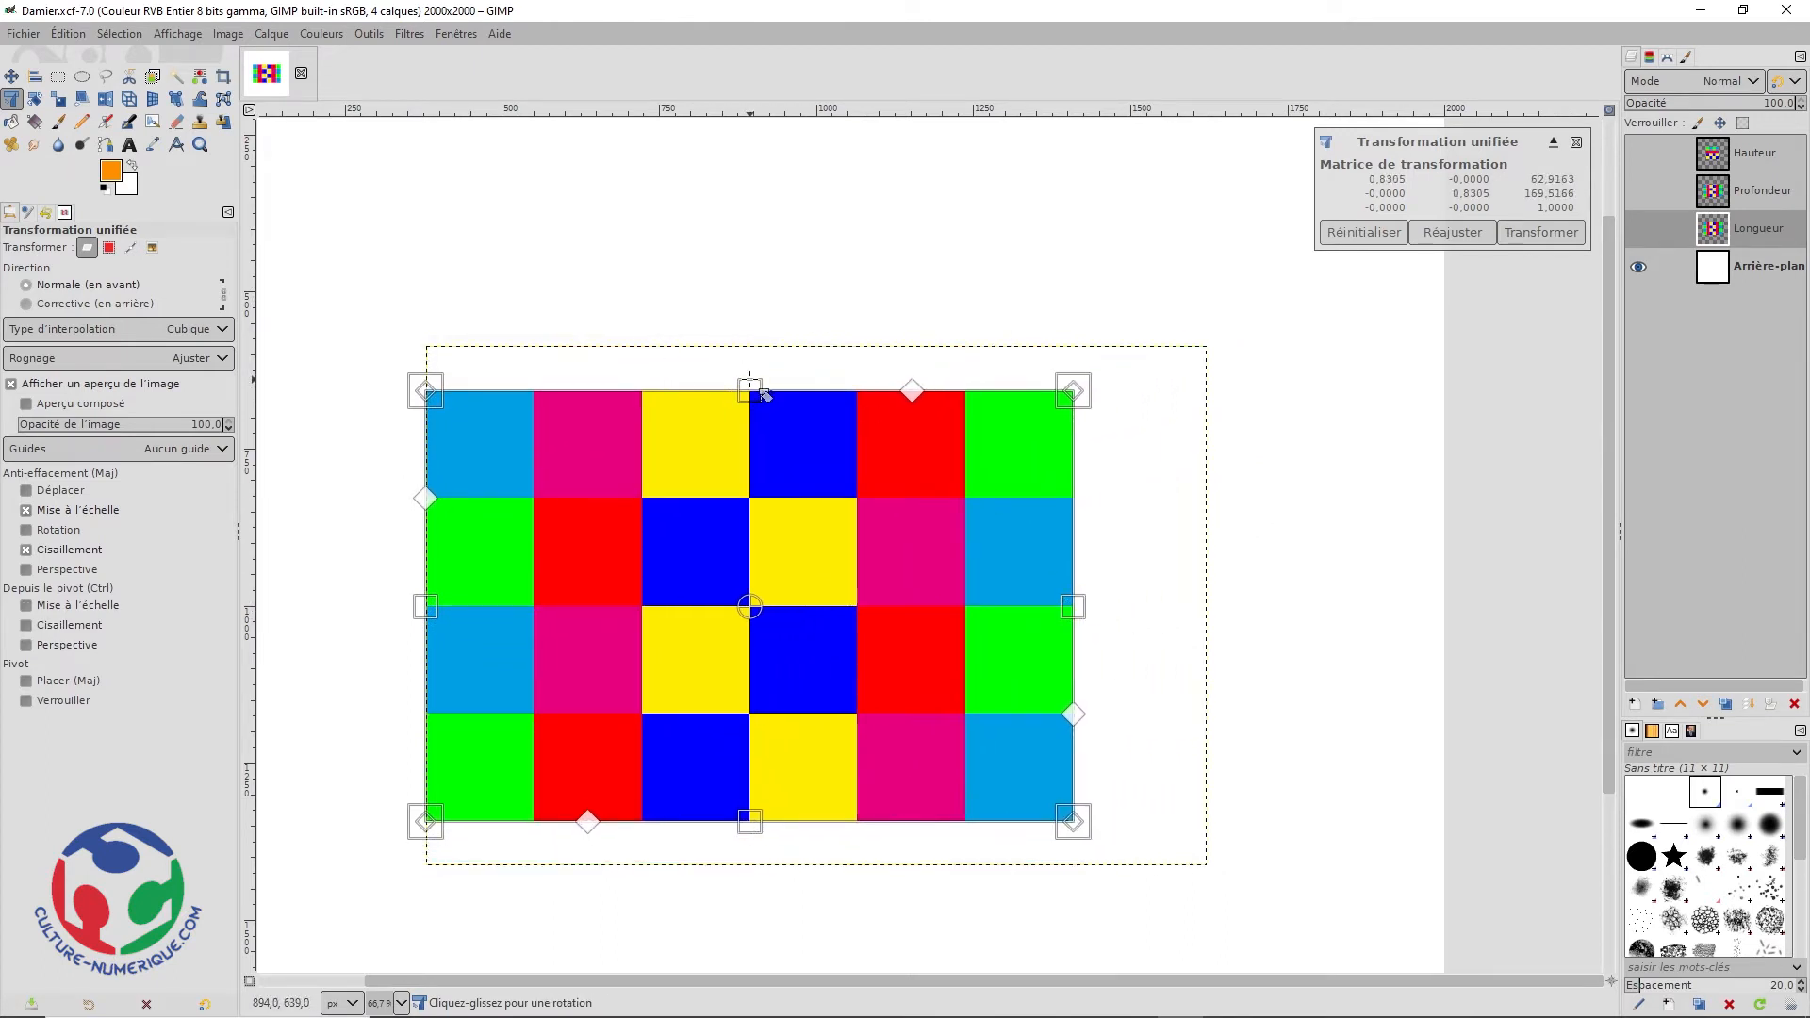
left_click_drag(750, 389, 752, 481)
key("ctrl+z")
key("Escape")
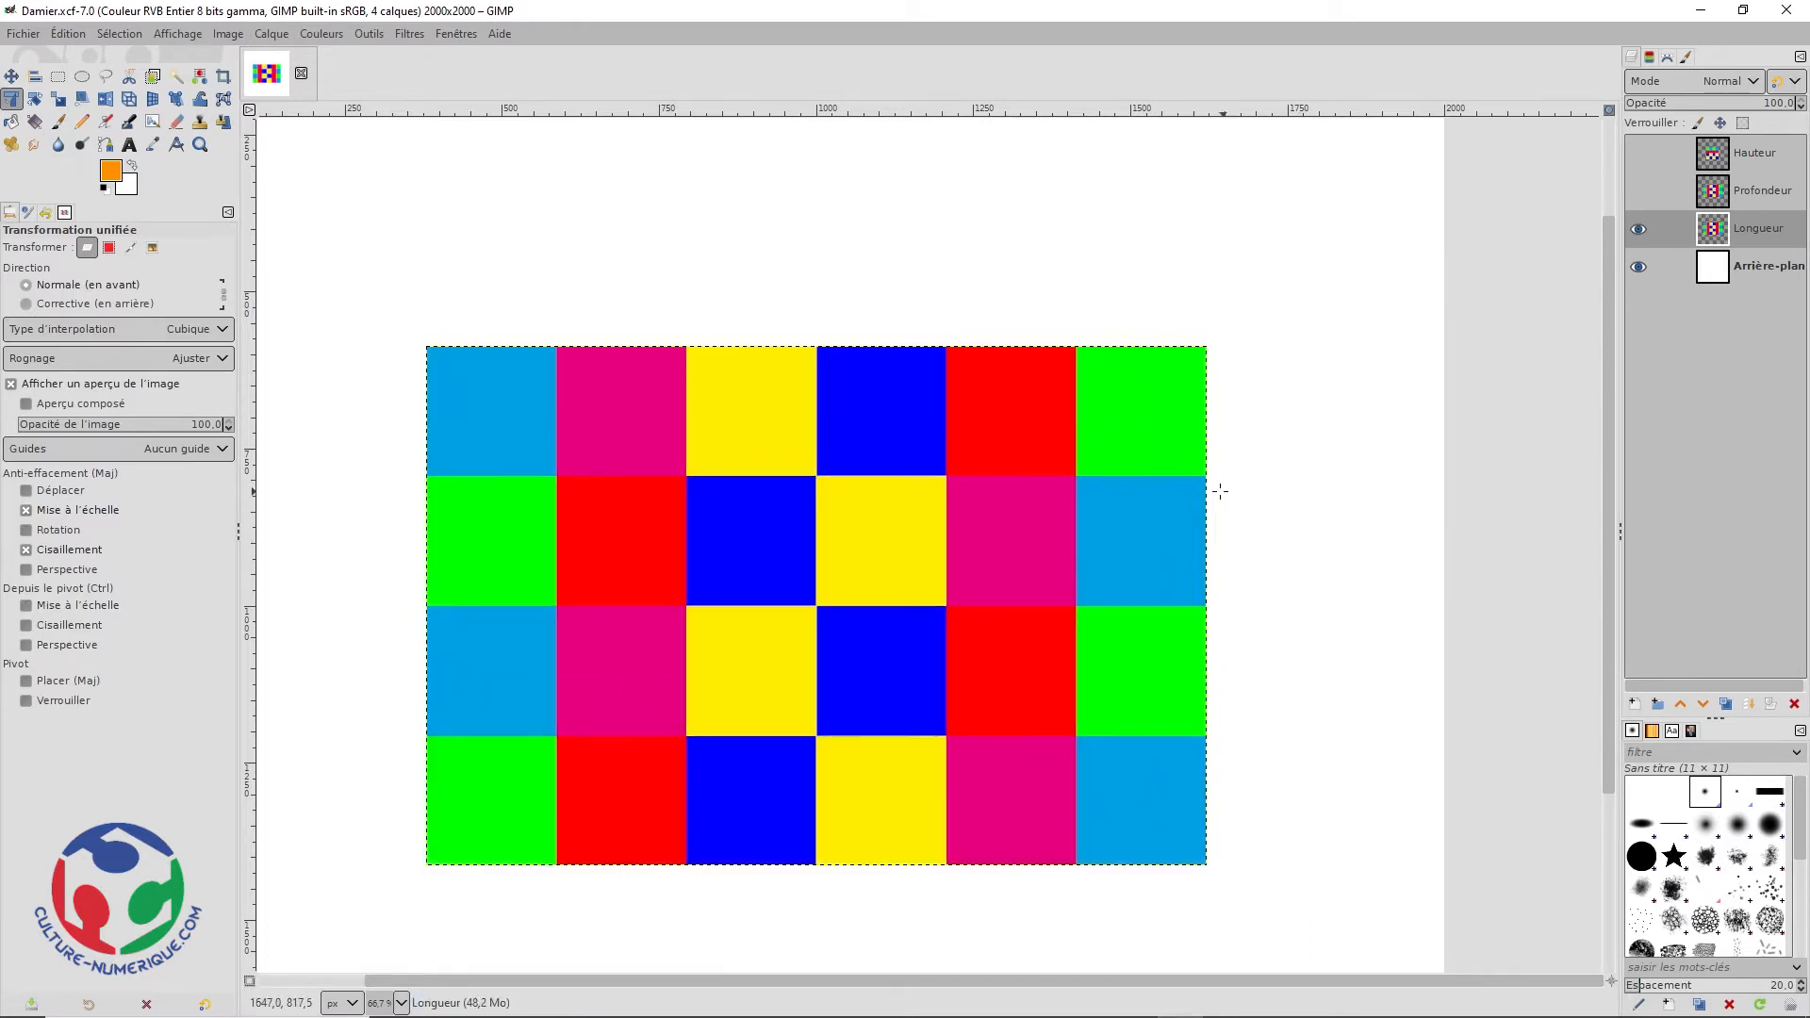
Step: Squeeze only the checkerboard's width to about 0.24 from its right edge, bypassing the scale constraint, and cancel the transformation
left_click(1220, 491)
left_click_drag(1211, 603, 623, 615)
key("shift")
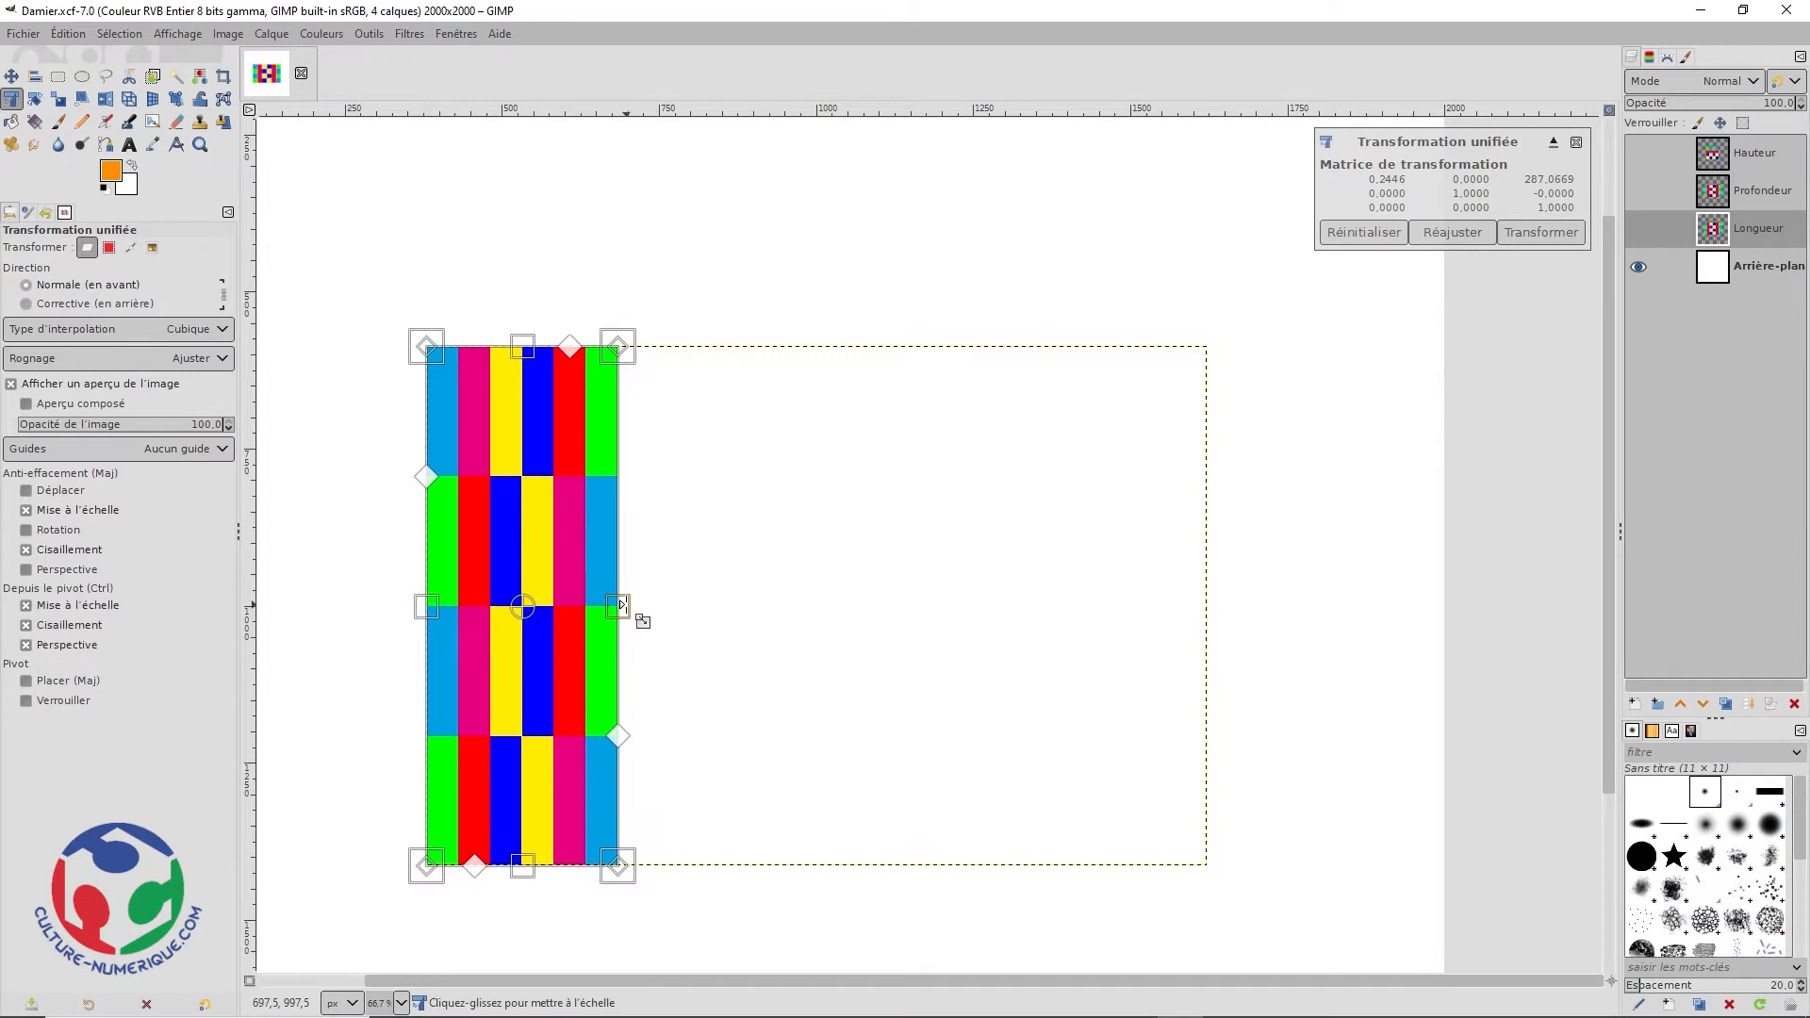
key("ctrl+z")
key("Escape")
Step: With scaling from the pivot enabled, set the checkerboard's width to about 0.72 and height to about 1.30, and cancel the transformation
left_click(764, 566)
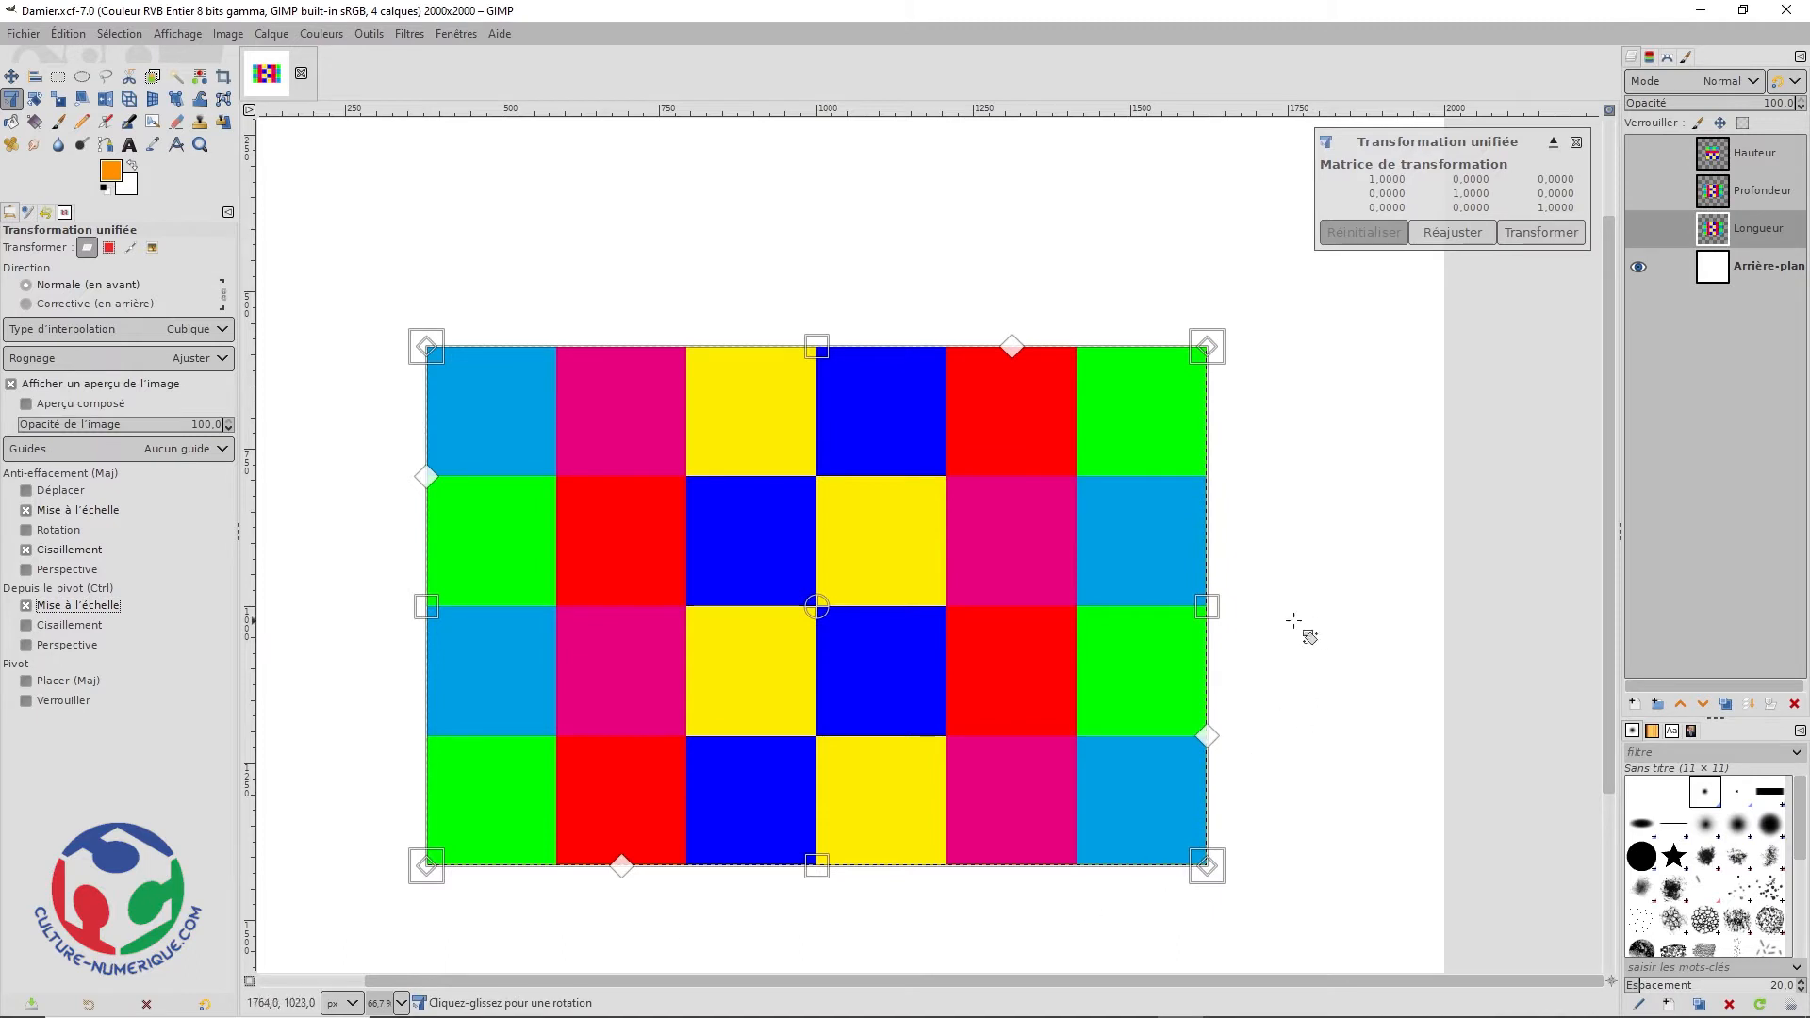
left_click_drag(1211, 608, 1014, 622)
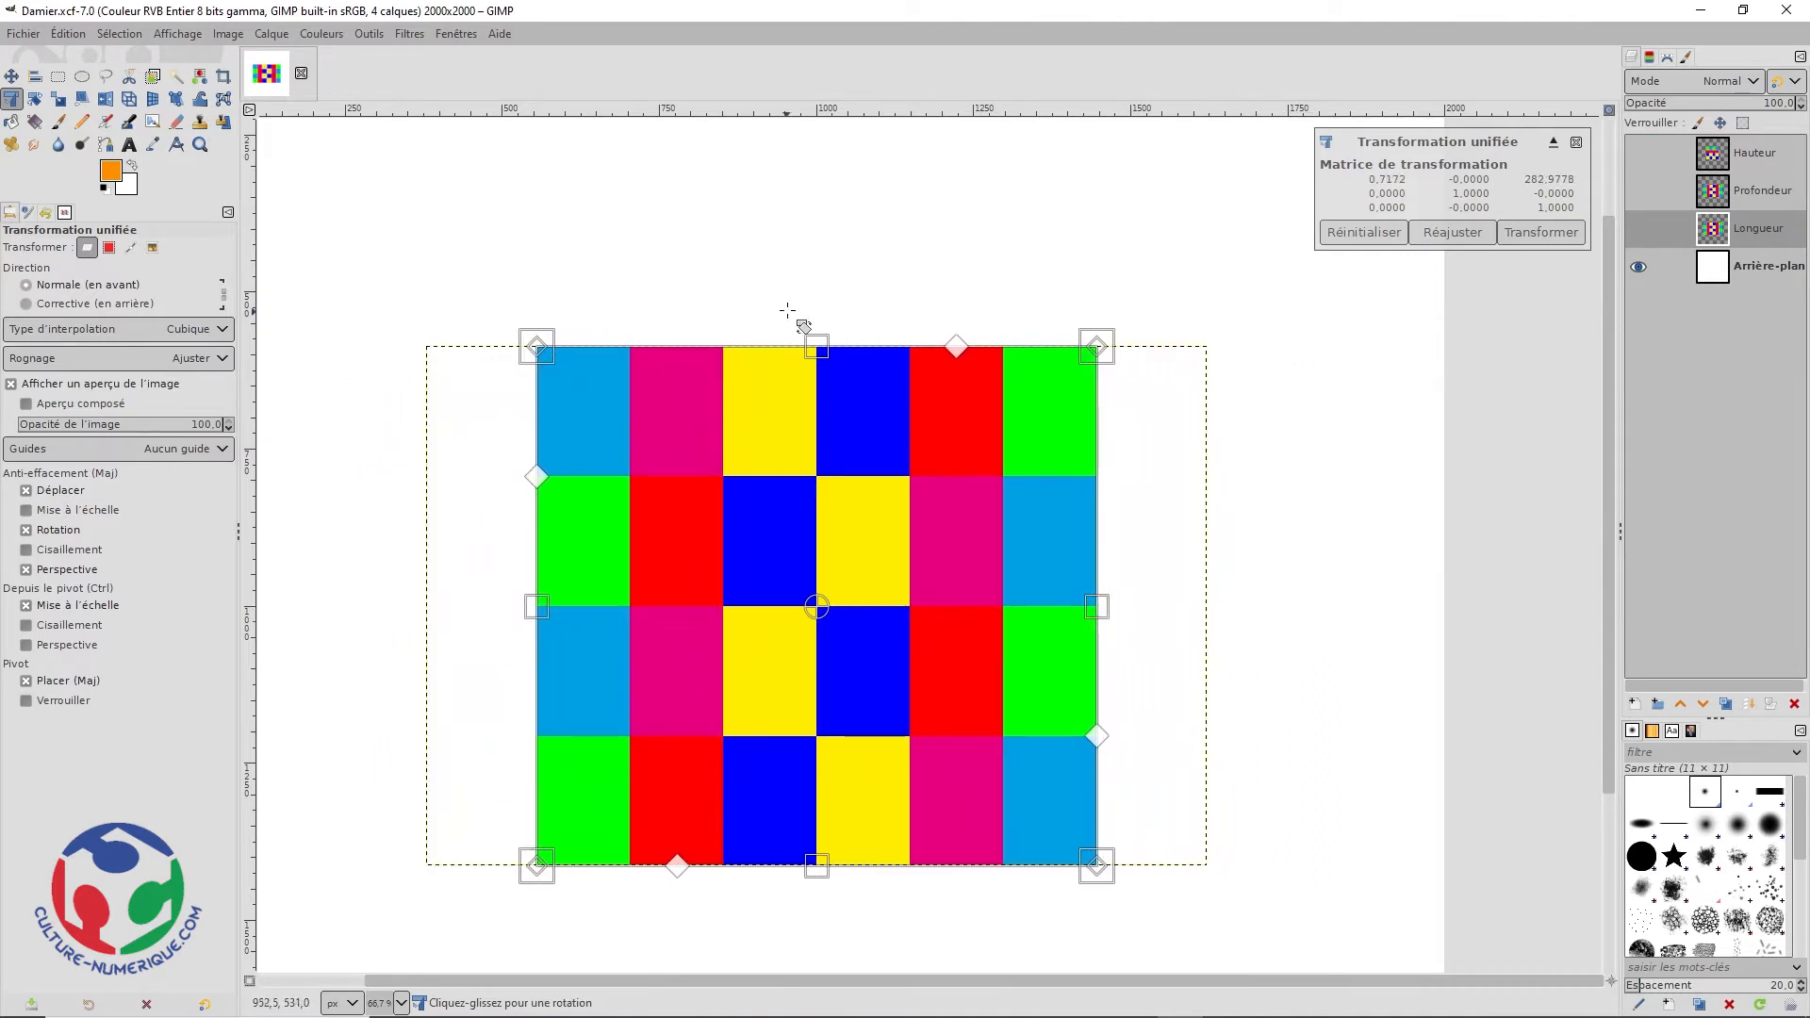
left_click_drag(816, 347, 864, 196)
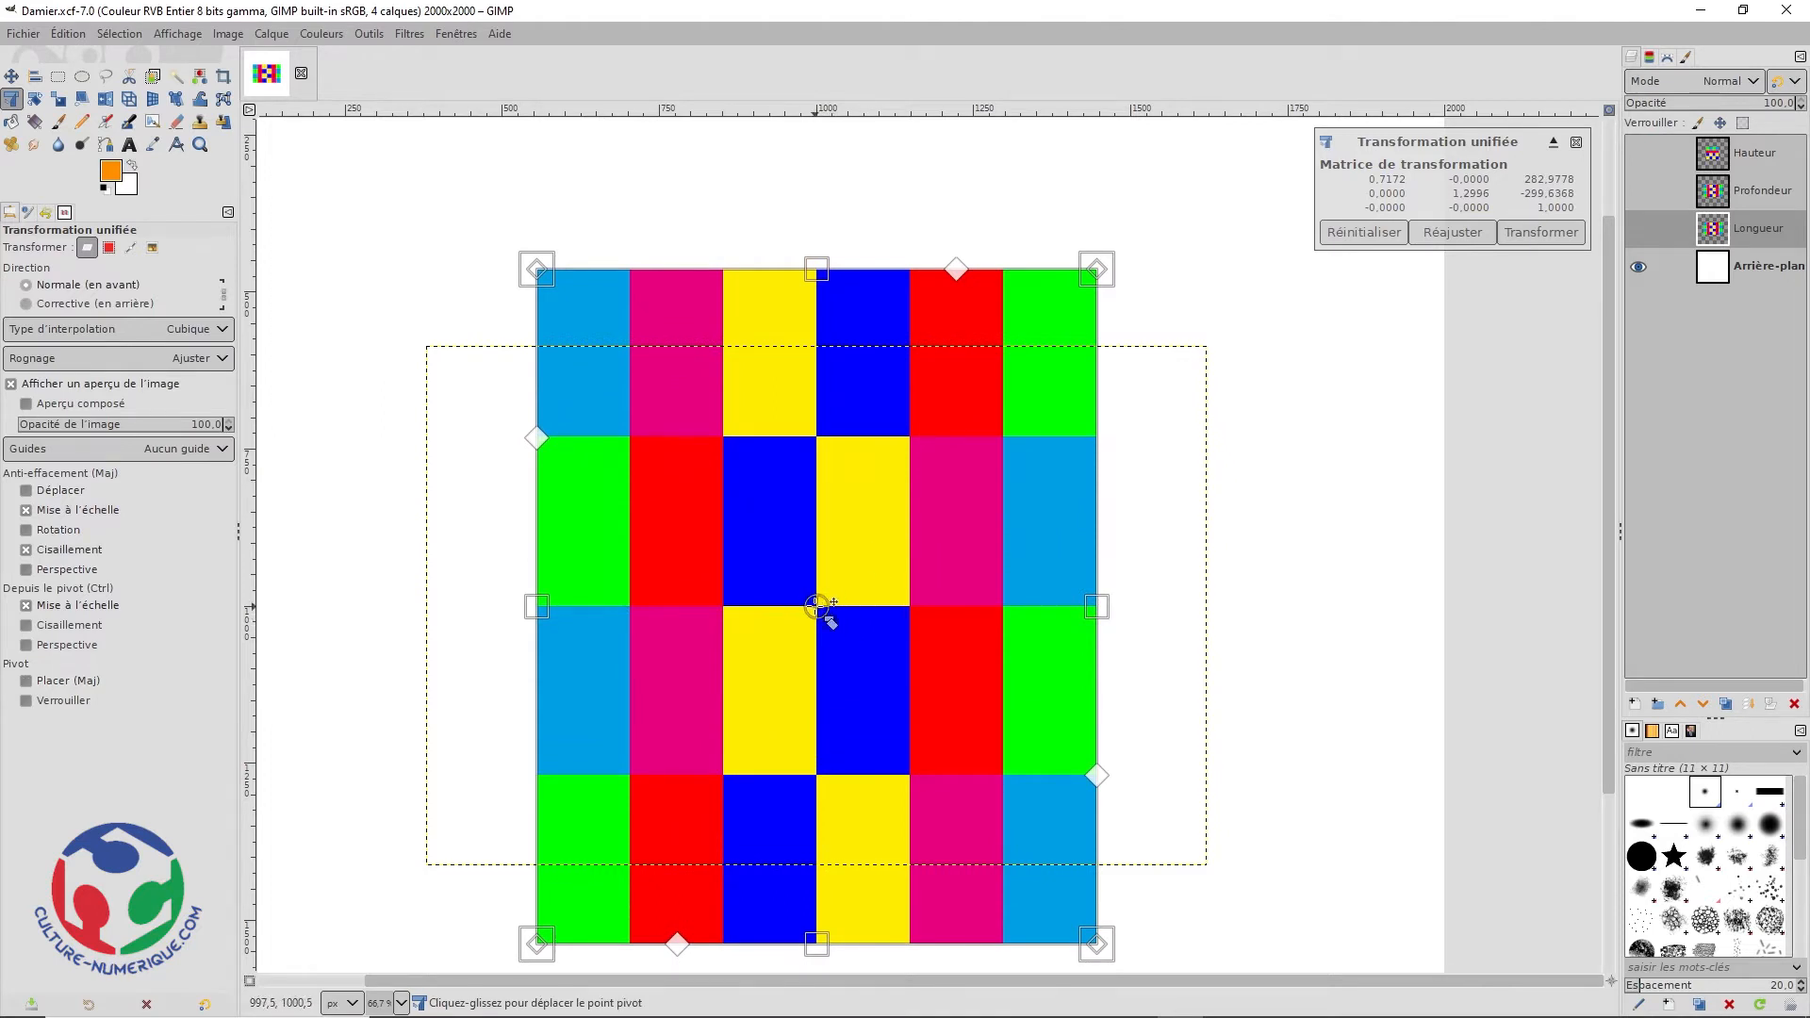
key("Escape")
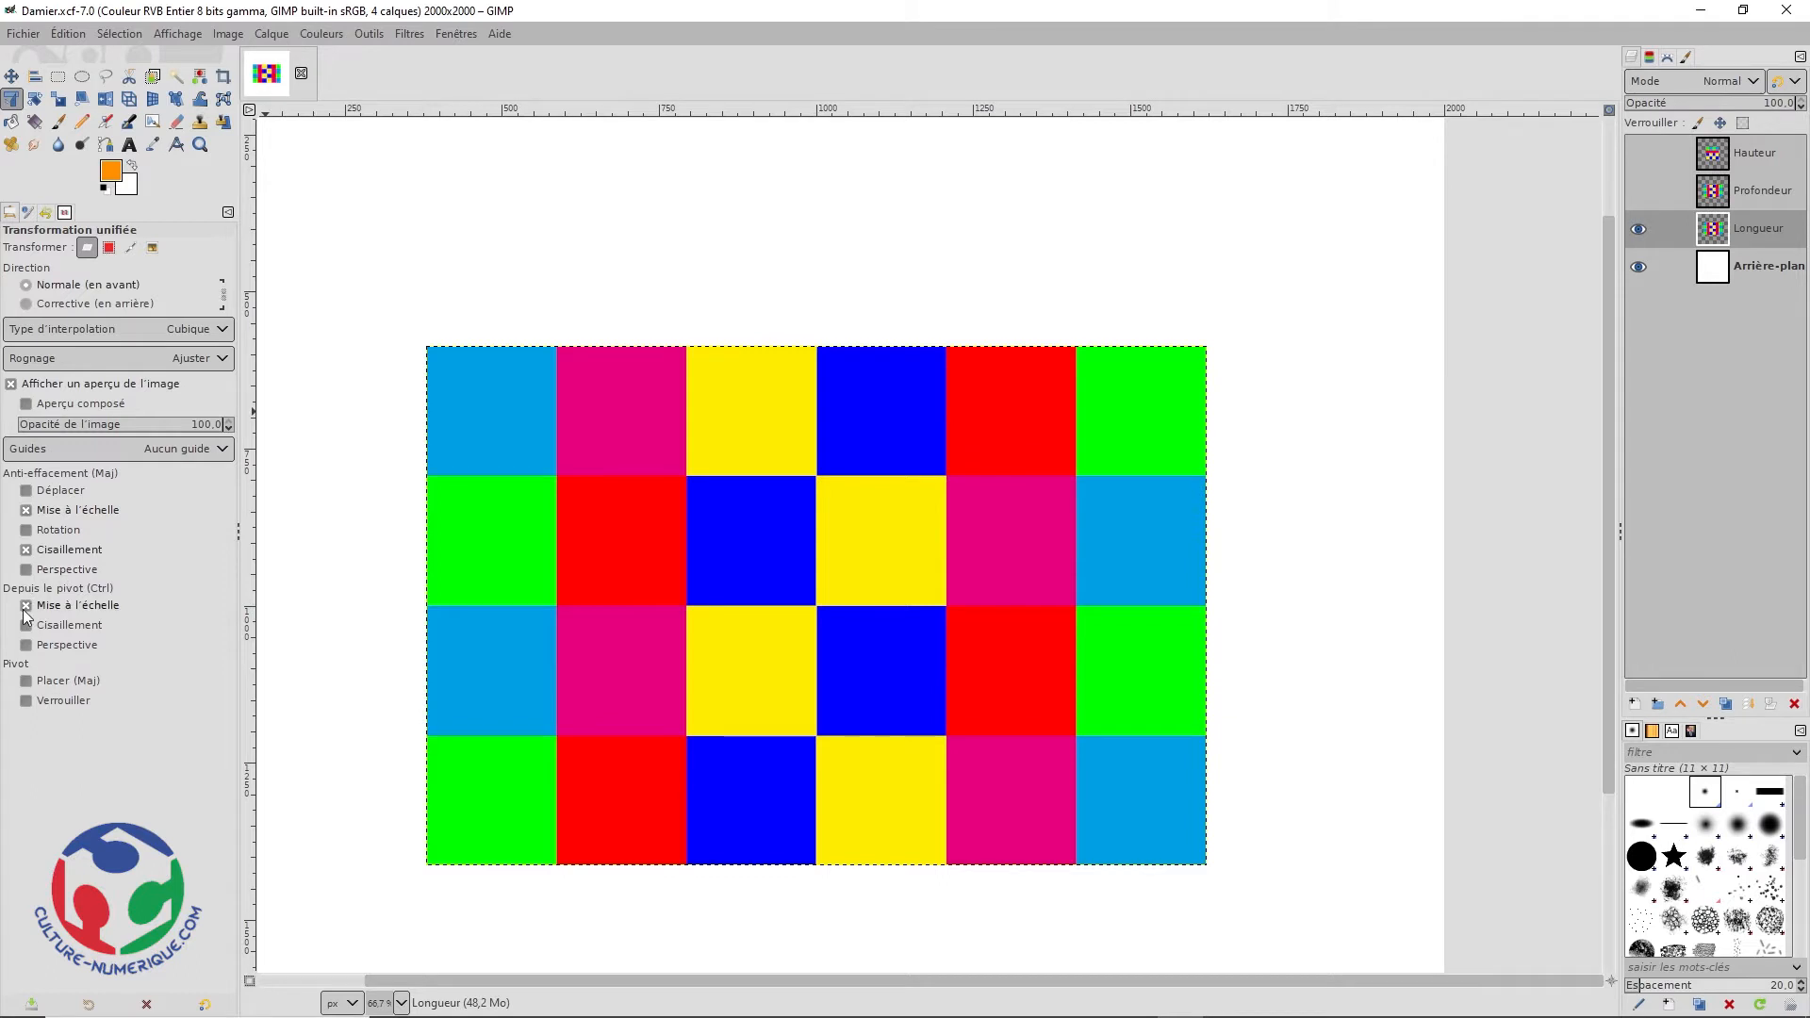
Step: Try resizing the Longueur layer from its right edge with scaling from the pivot turned off
left_click(982, 612)
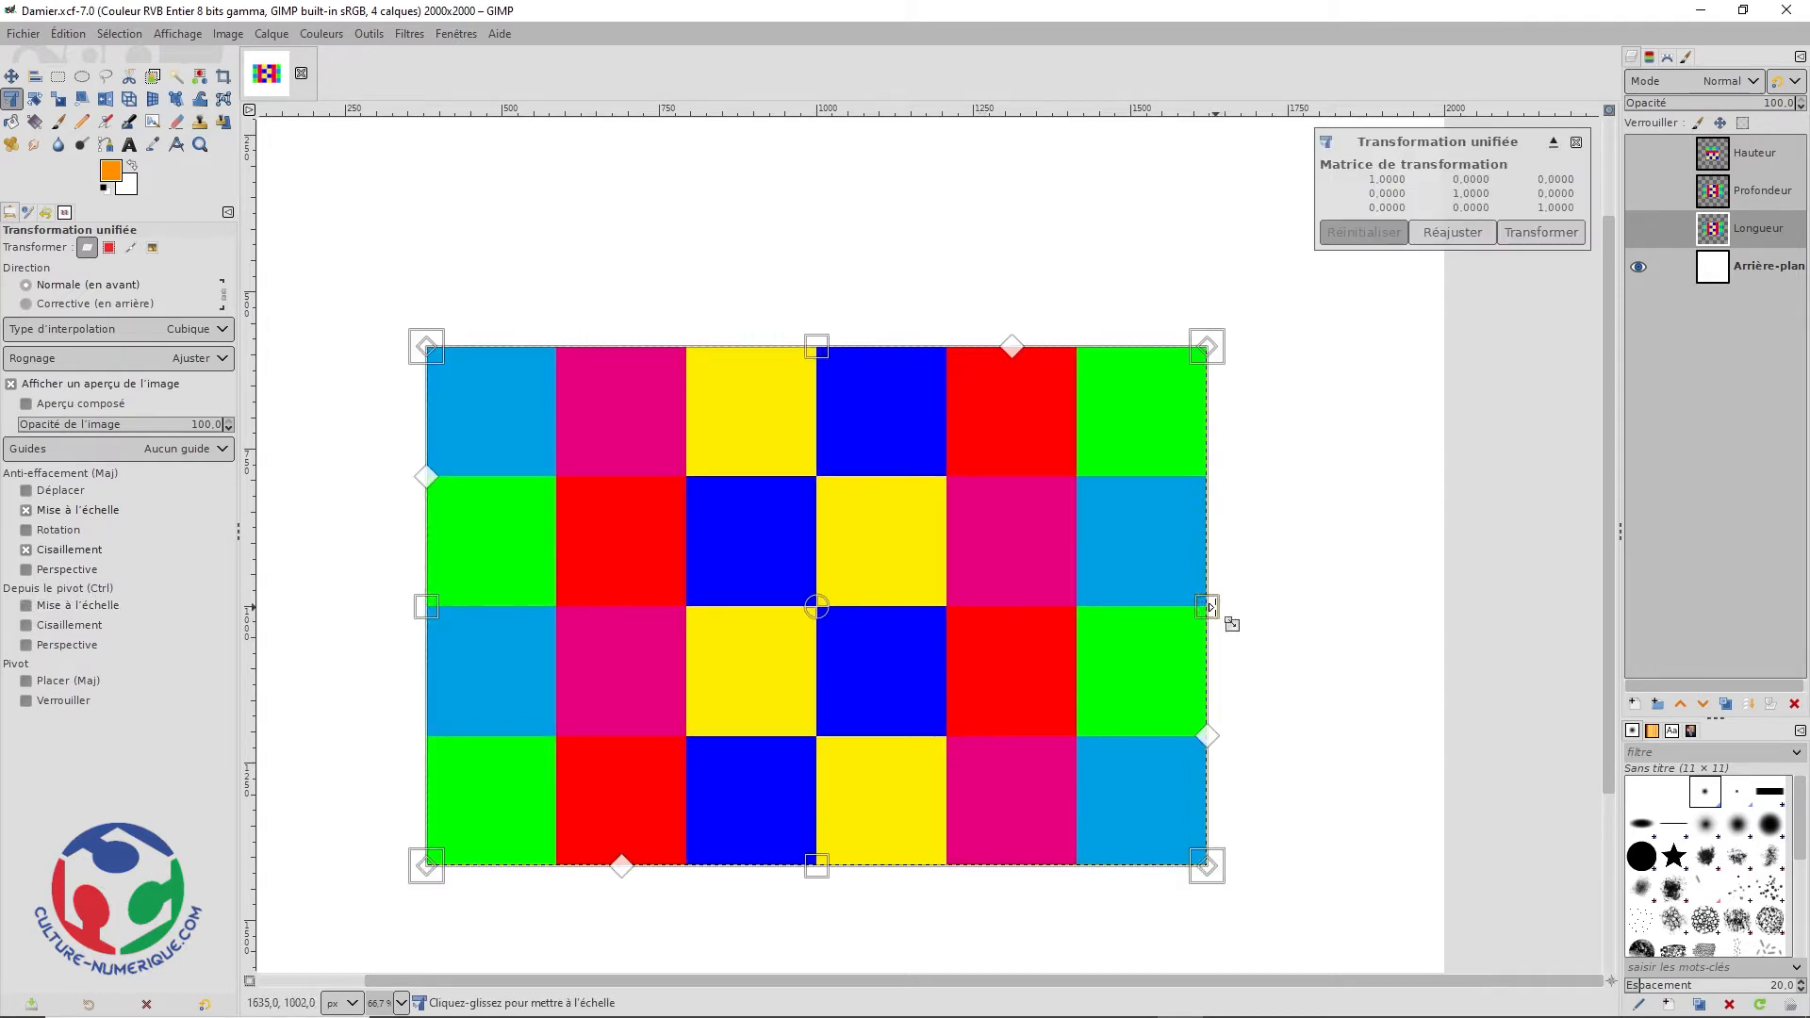
left_click_drag(1211, 608, 1231, 512)
mouse_move(1231, 512)
left_mouse_down()
mouse_move(681, 521)
mouse_move(1354, 539)
mouse_move(1216, 528)
left_mouse_up()
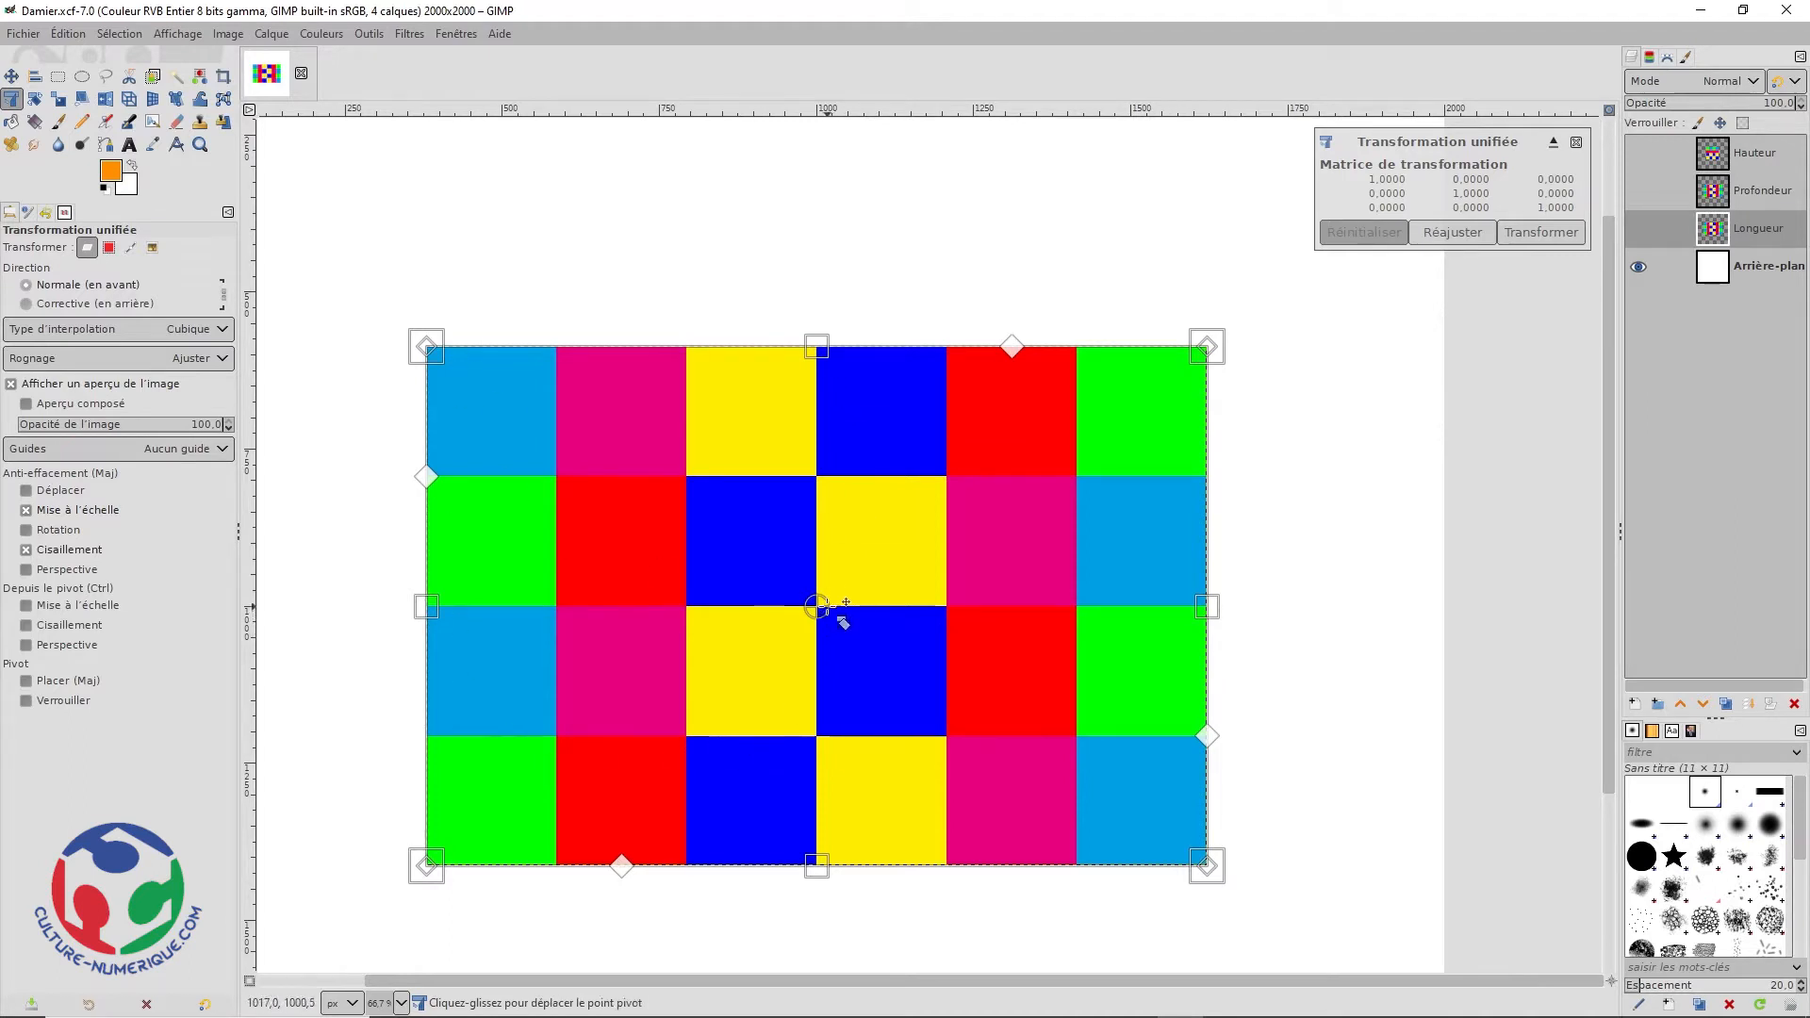
Step: Move the pivot to the inner corner of the lower-left green square and try scaling the layer from its upper-right corner
left_click_drag(818, 609, 558, 736)
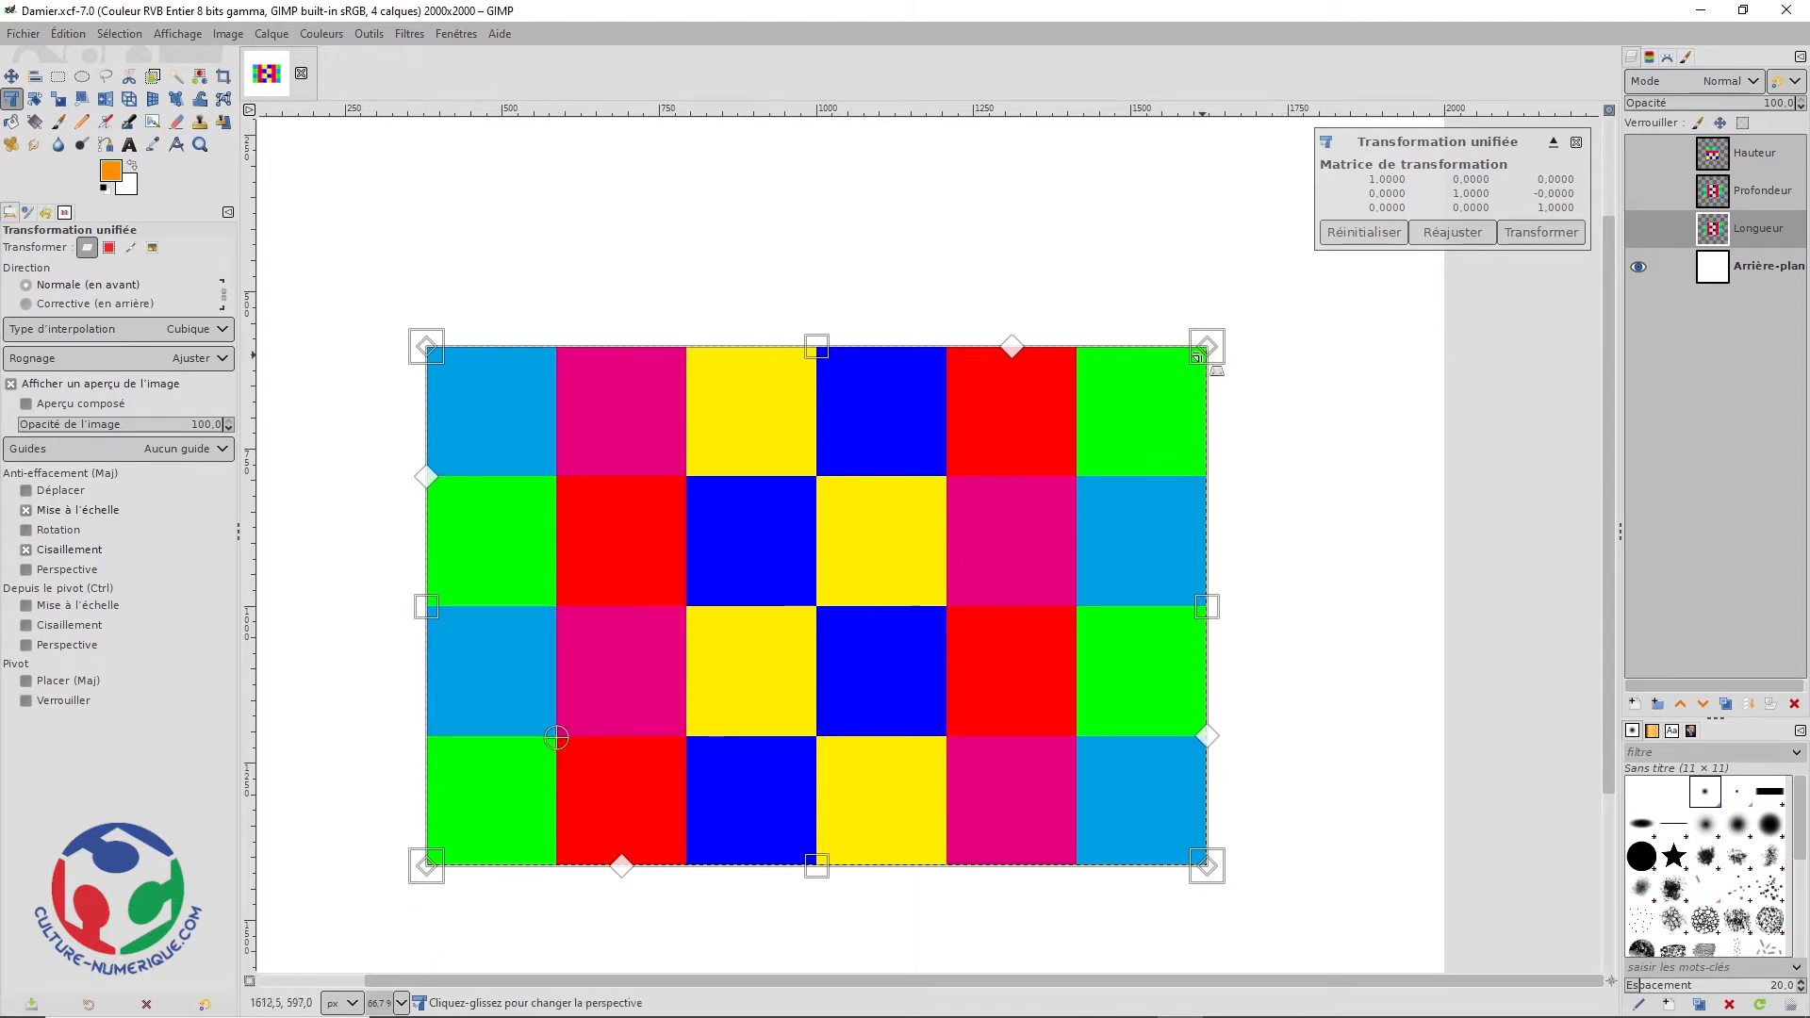
left_click_drag(1216, 337, 793, 645)
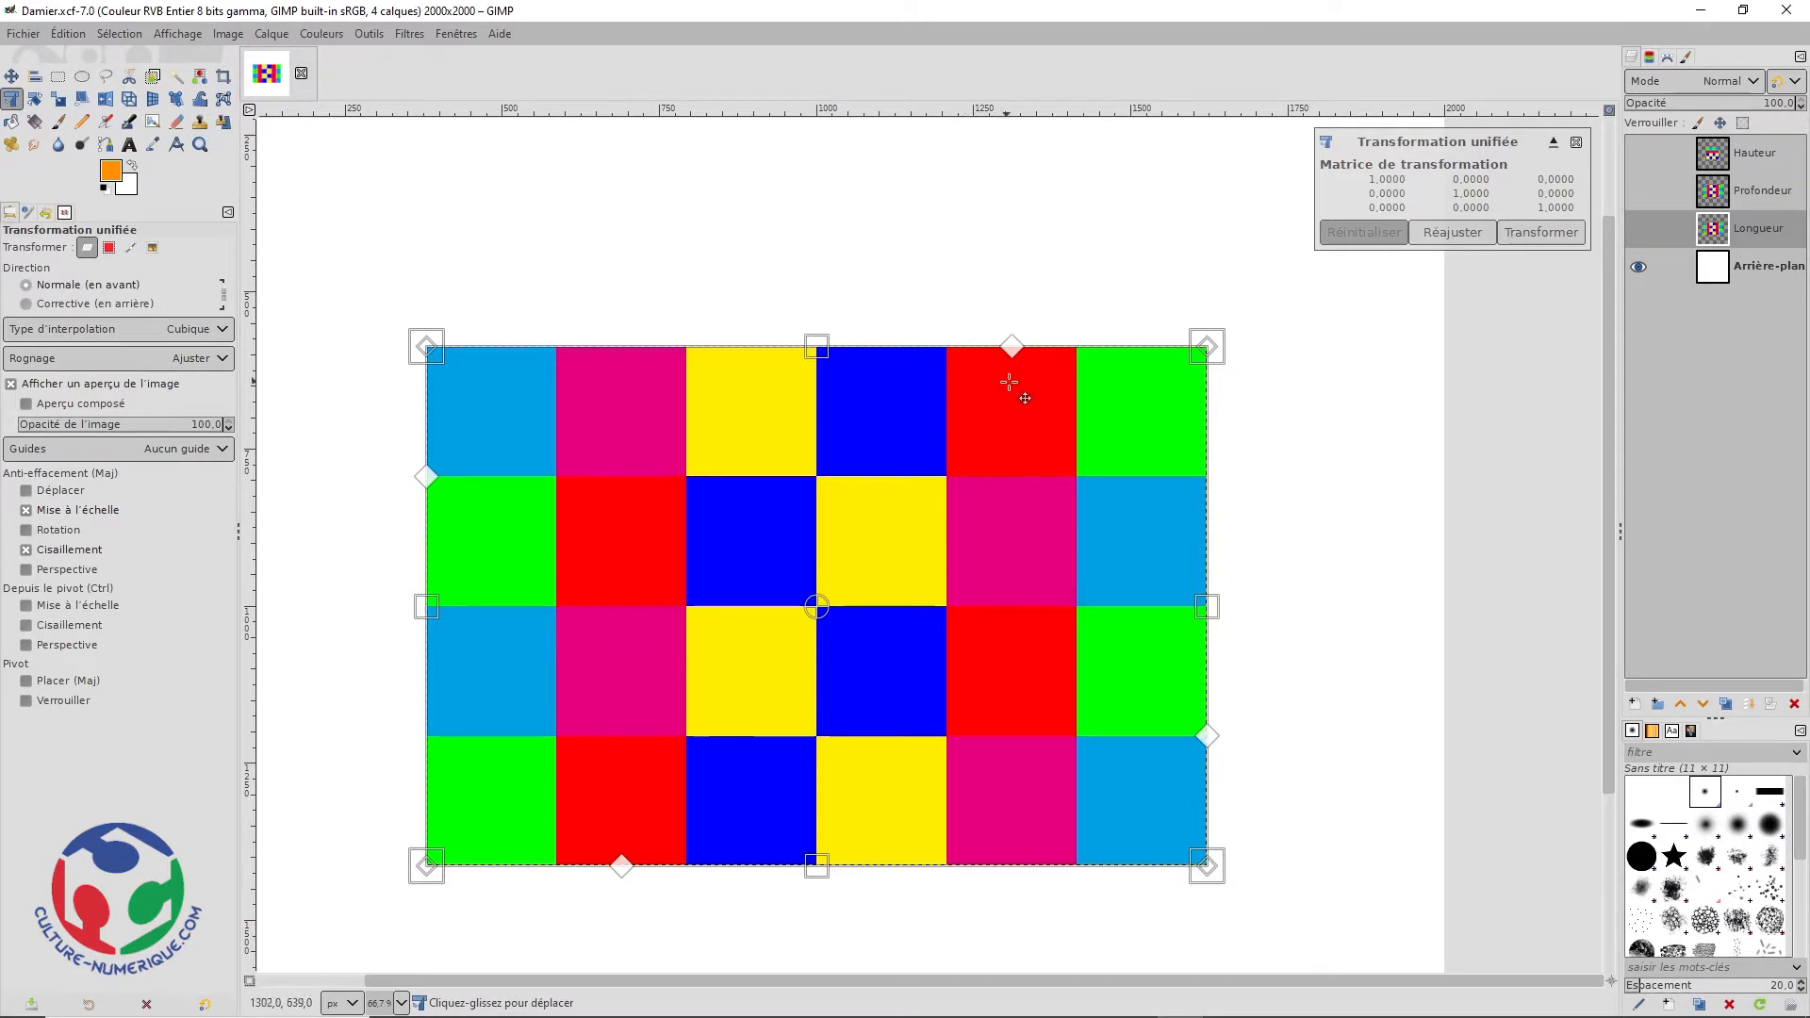
Step: Shear the checkerboard horizontally by about 0.12 along its top edge, shear it vertically along its right edge, and cancel the transformation
left_click_drag(1010, 348, 949, 348)
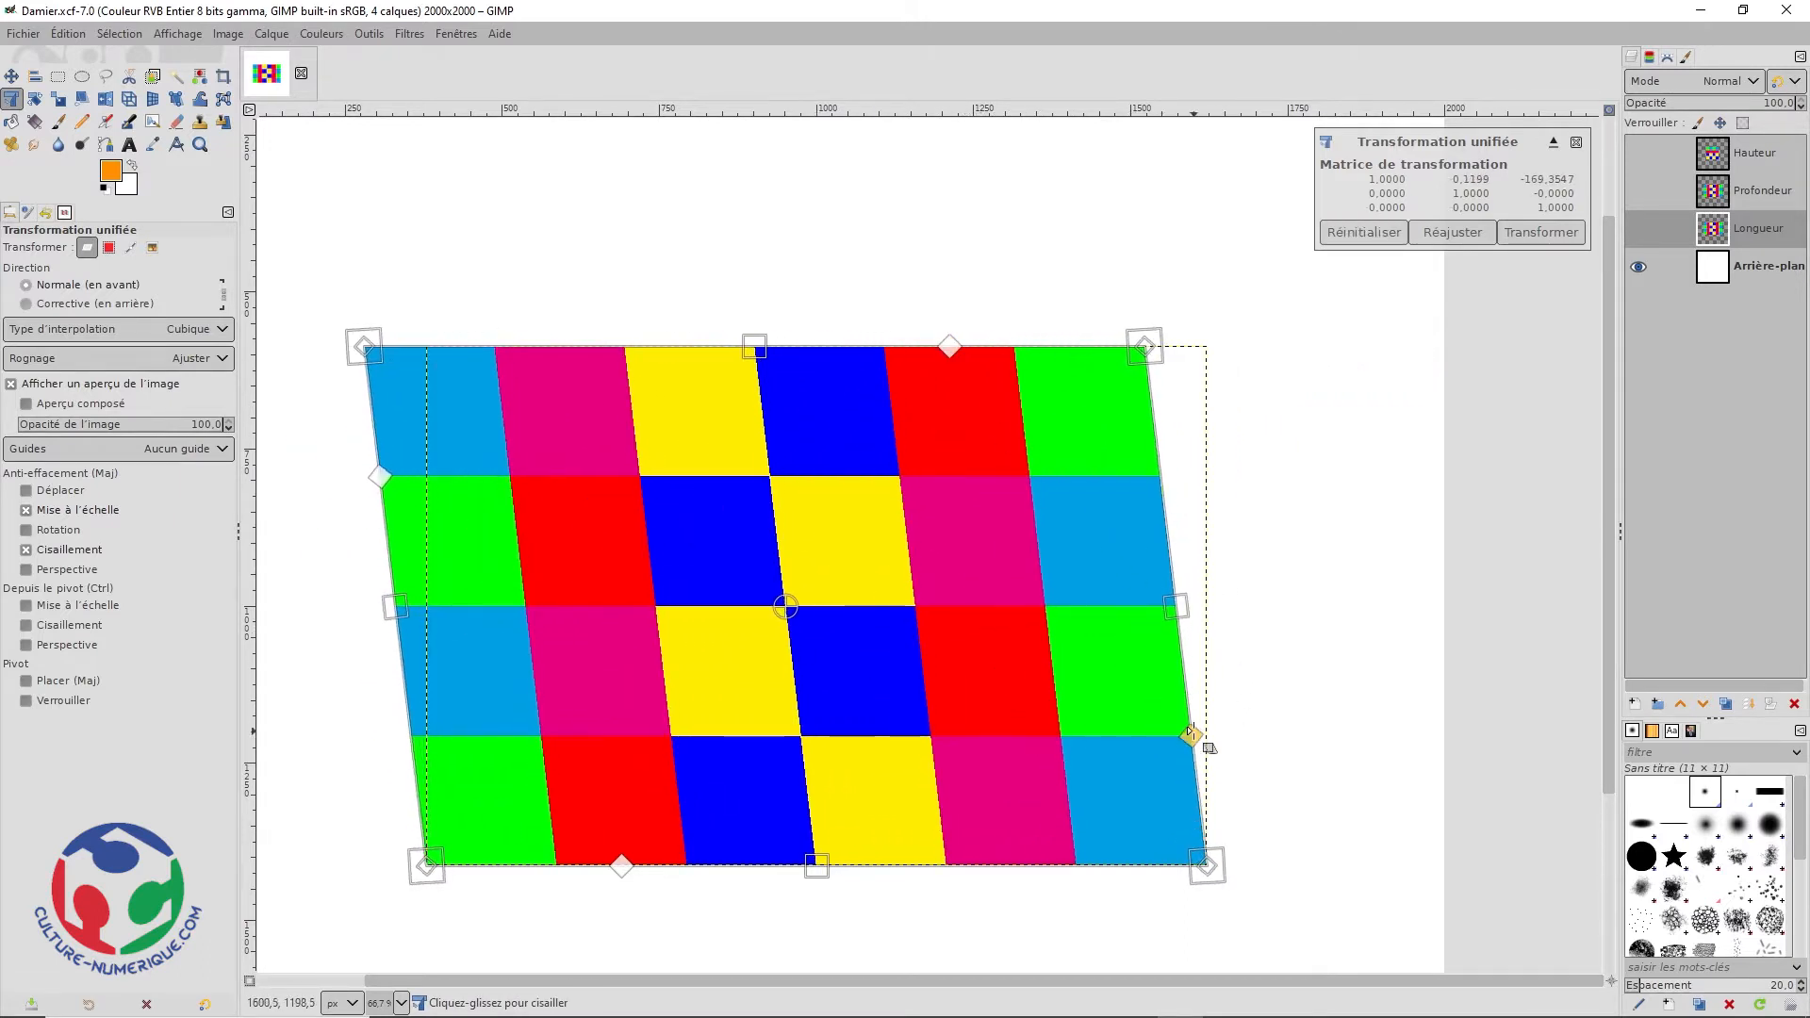
left_click_drag(1190, 735, 1212, 848)
key("Escape")
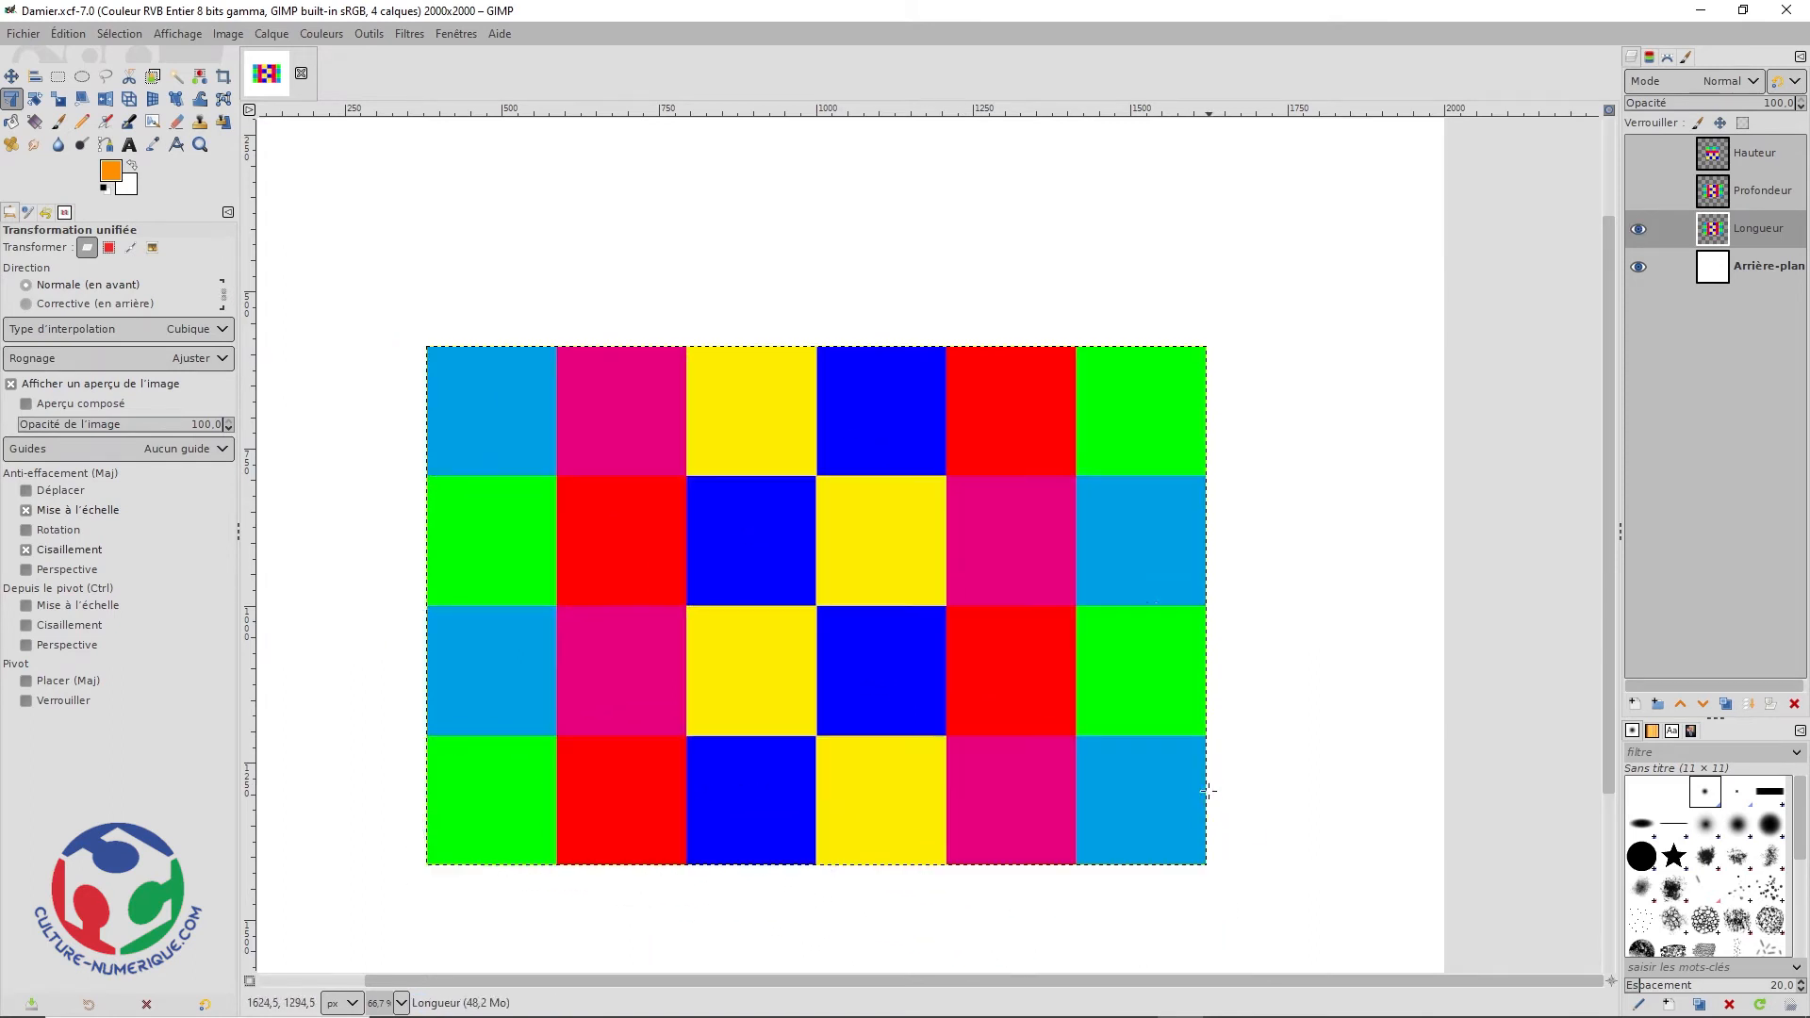
Step: Try another vertical shear from the right edge and a change near the top edge, and cancel the transformation
left_click(1083, 530)
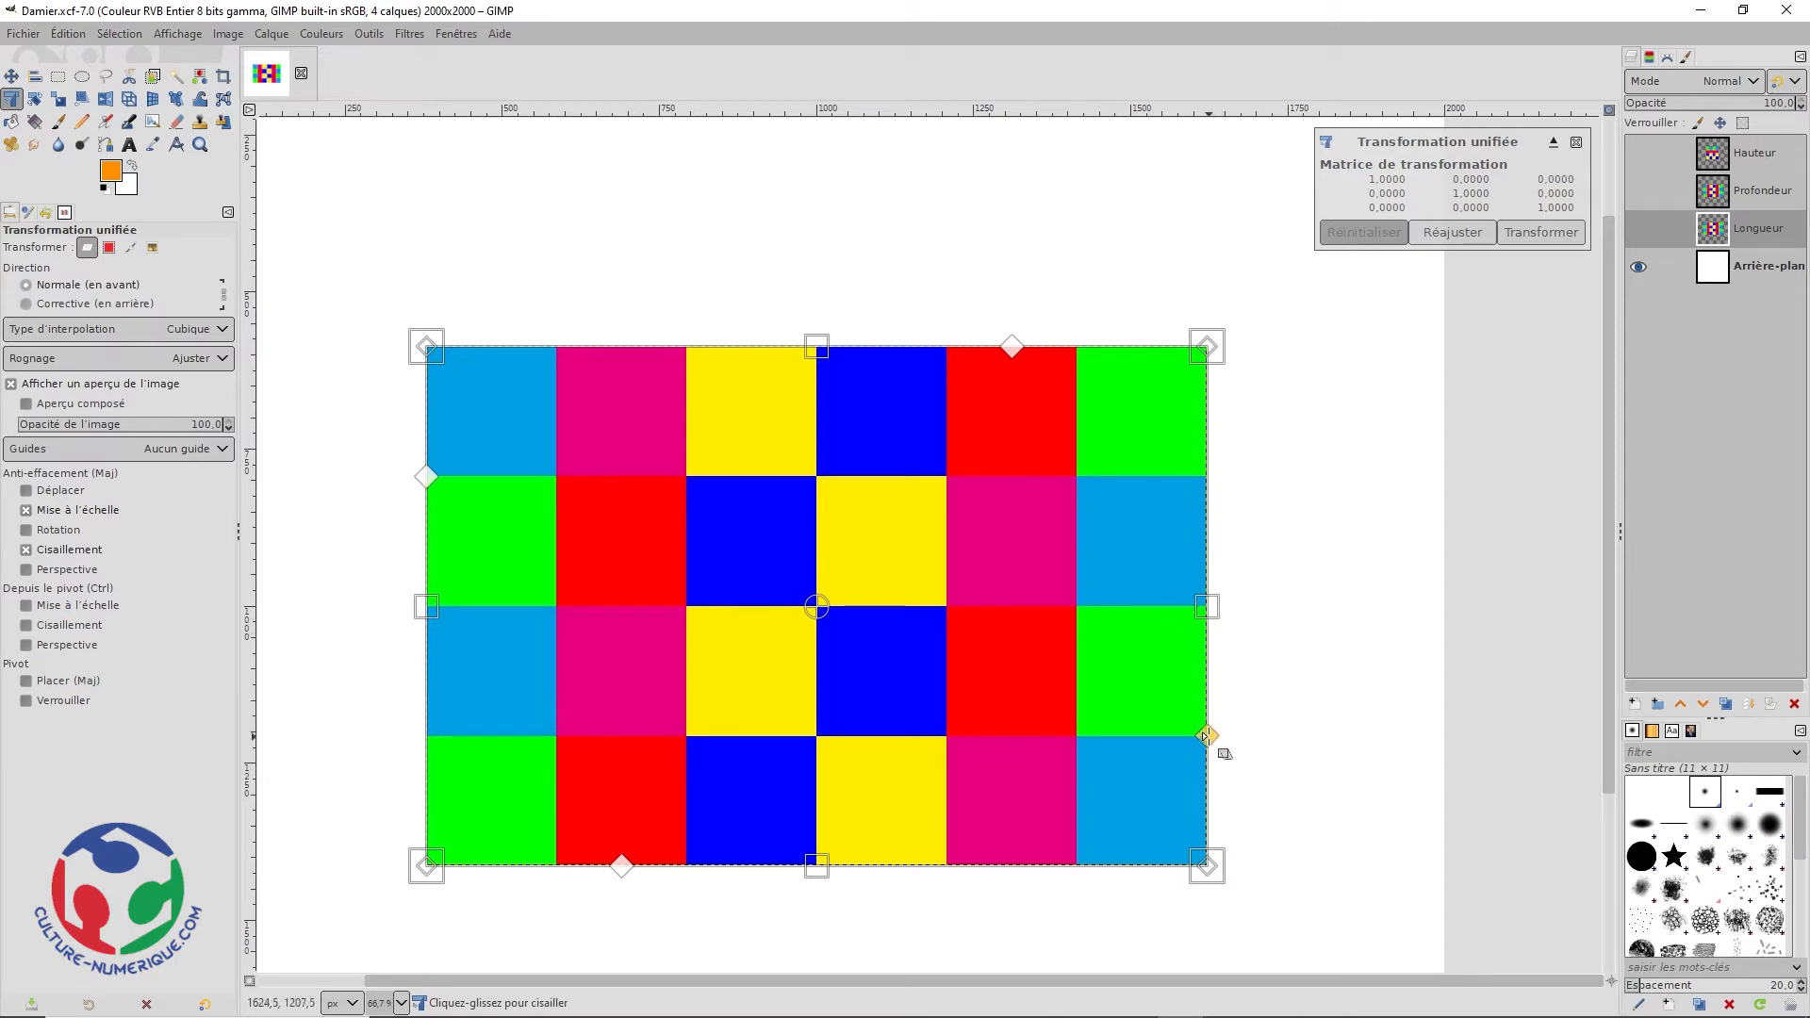
mouse_move(1207, 736)
left_mouse_down()
mouse_move(1210, 417)
mouse_move(1216, 853)
mouse_move(1193, 731)
mouse_move(1195, 651)
mouse_move(1200, 782)
mouse_move(1216, 297)
mouse_move(1189, 447)
mouse_move(1173, 834)
mouse_move(1192, 894)
mouse_move(1198, 764)
left_mouse_up()
key("ctrl")
left_click_drag(1007, 387, 1084, 394)
key("ctrl+z")
key("Escape")
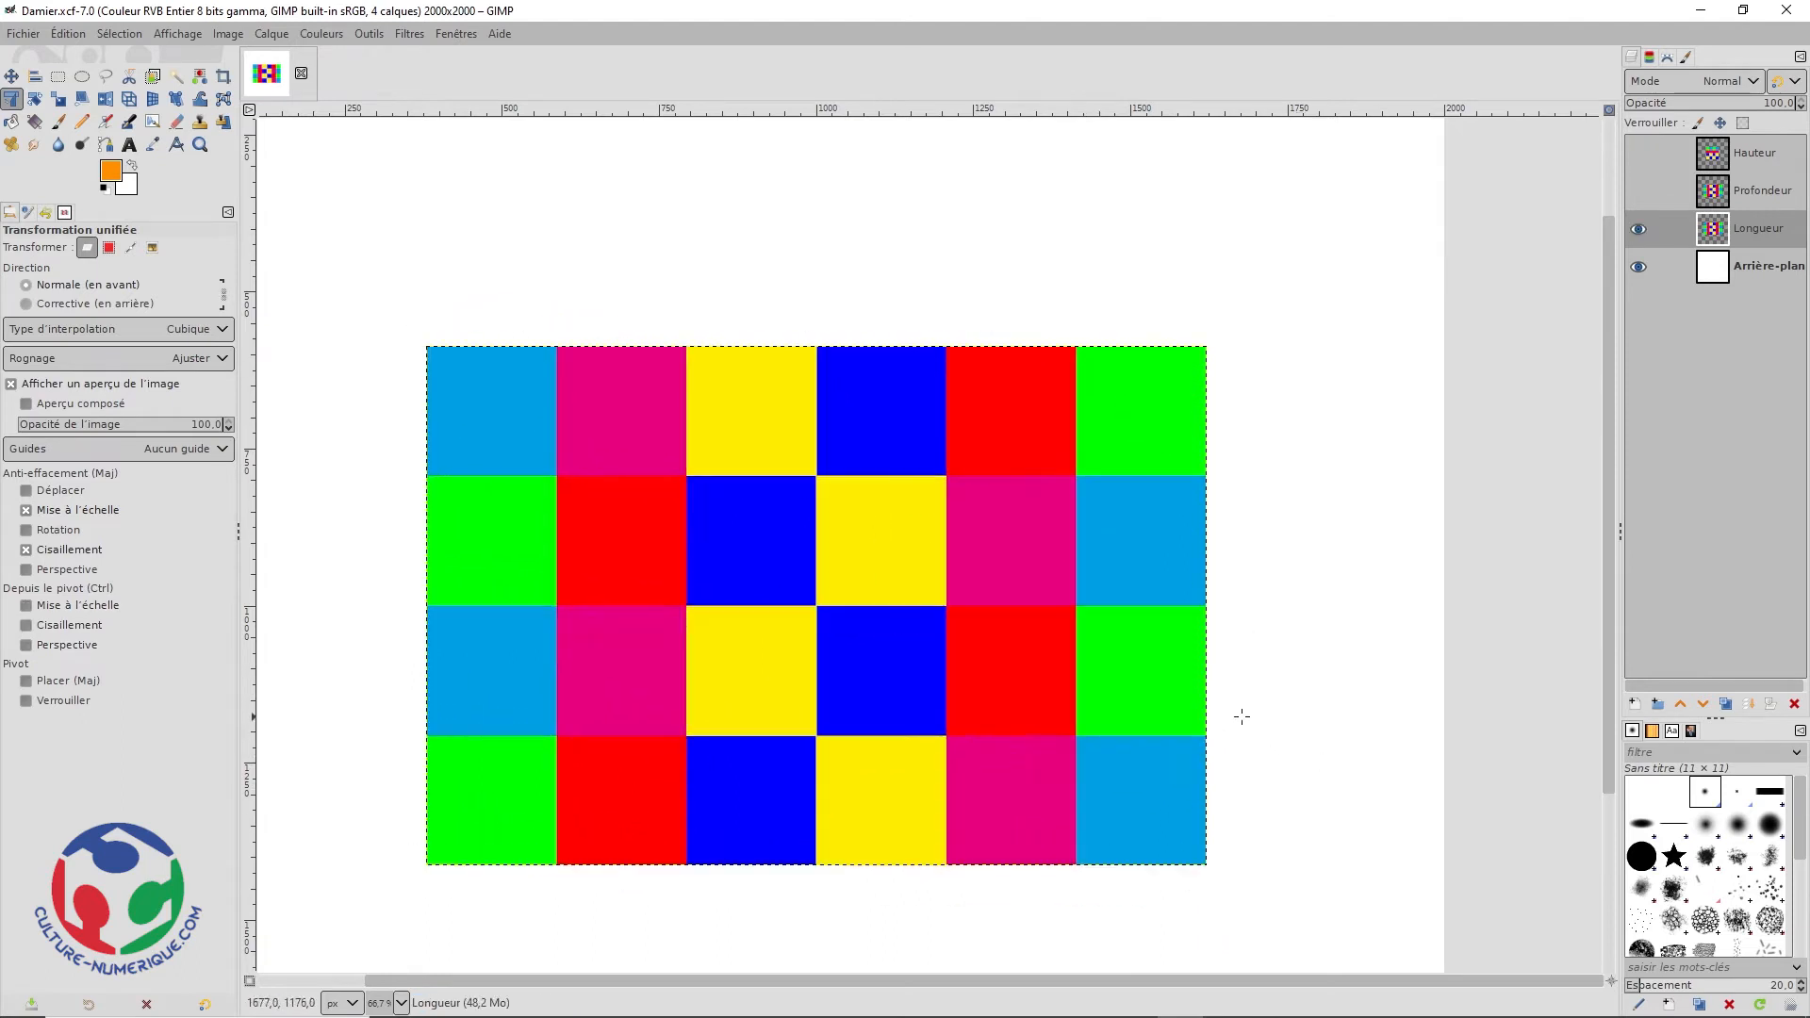
Step: Shear the checkerboard's right edge upward by about 0.14 and bring it back down
left_click(1030, 631)
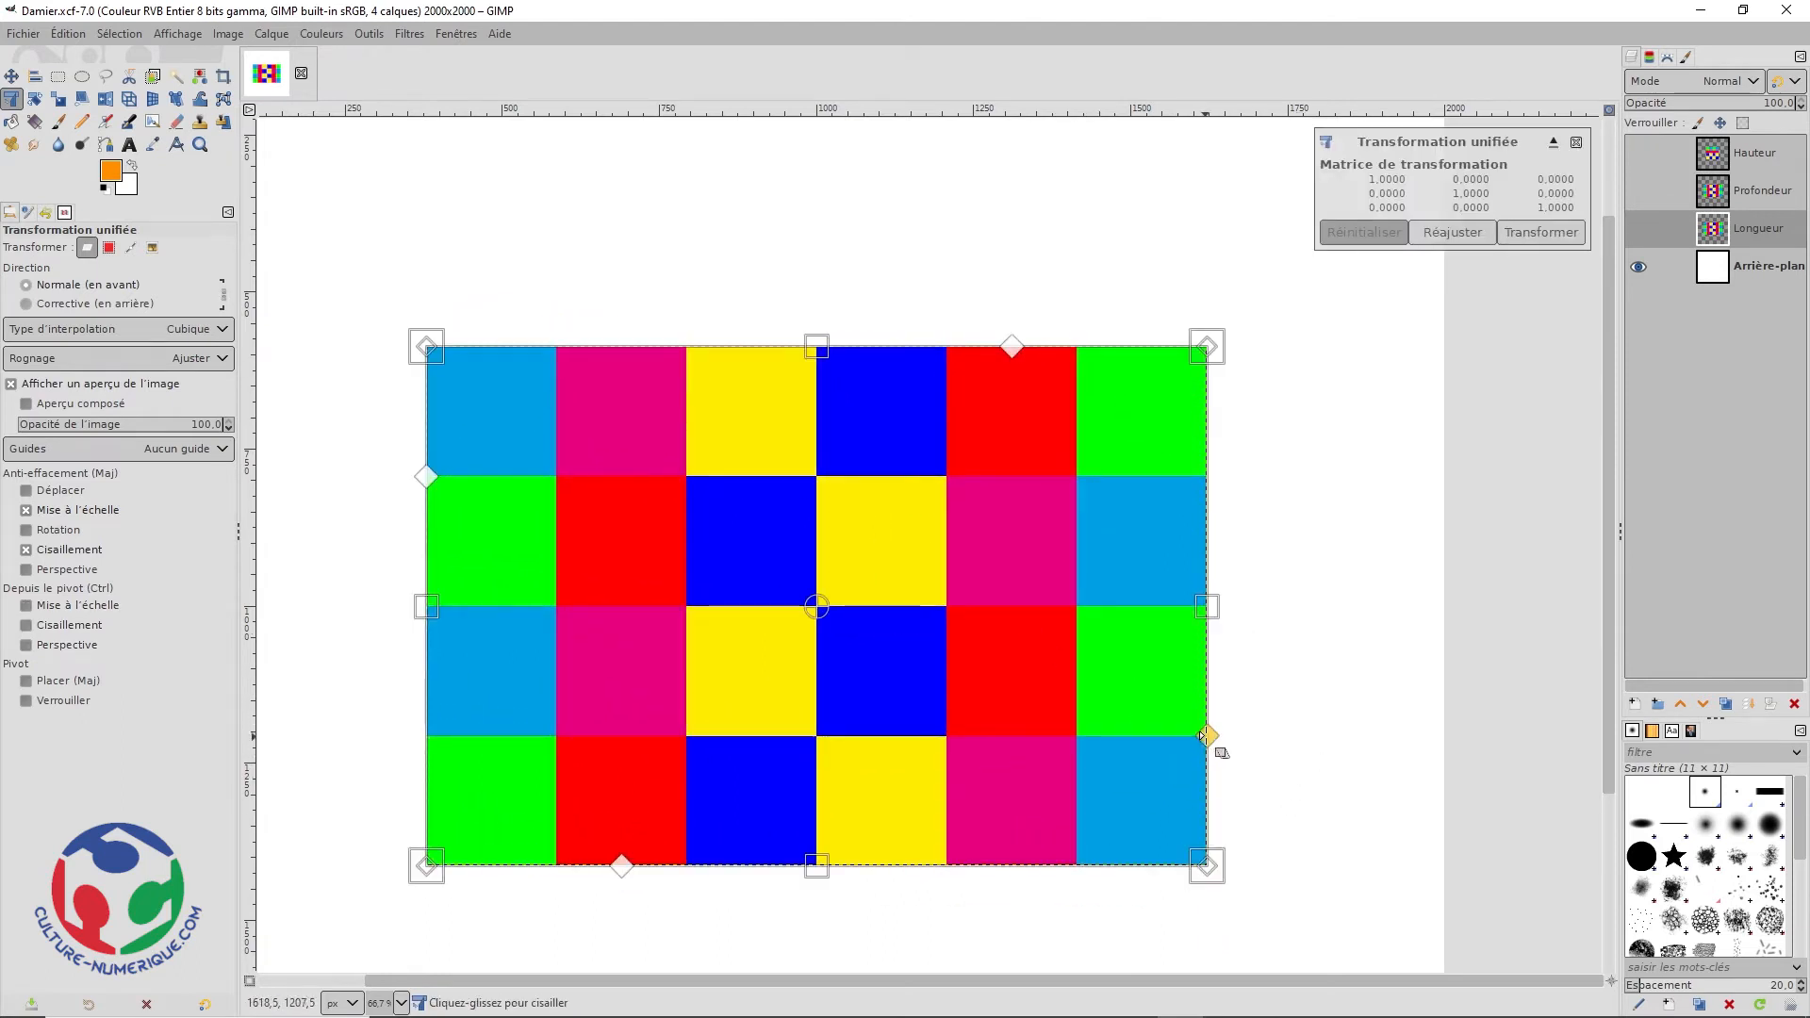
left_click_drag(1209, 738, 1207, 624)
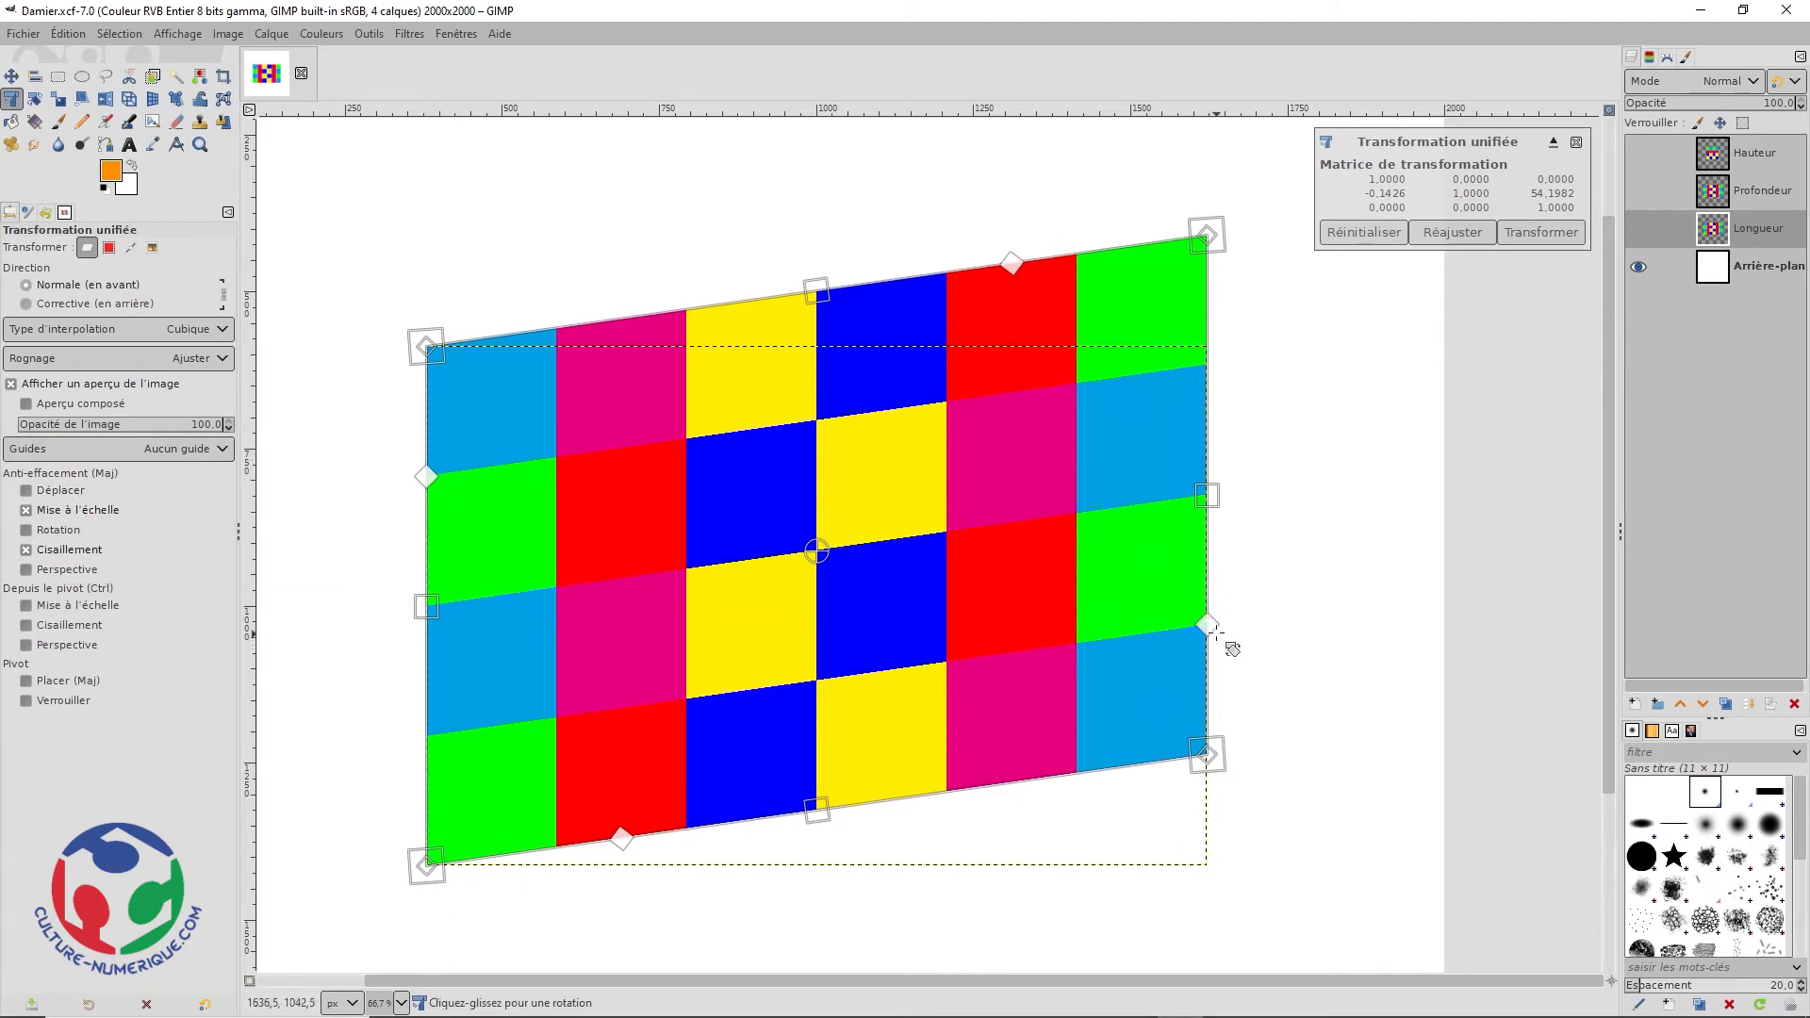
left_click_drag(1208, 626, 1221, 730)
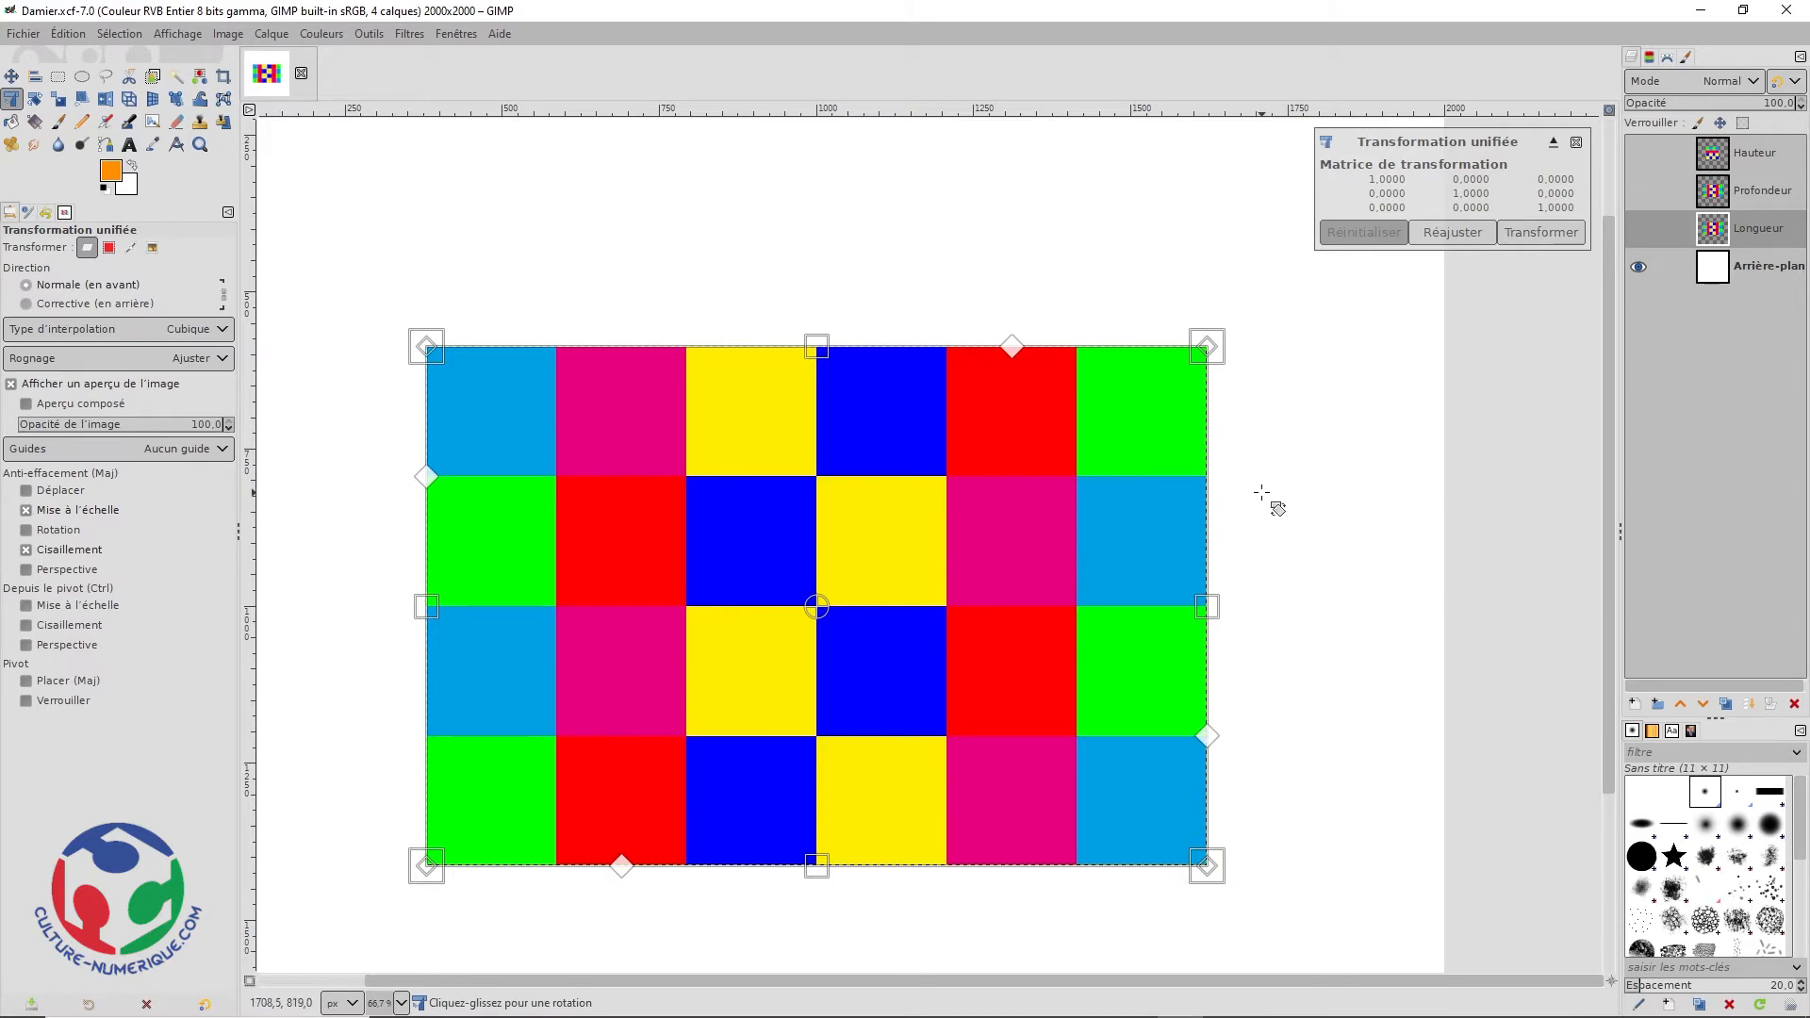
Step: Rotate the checkerboard slightly counterclockwise around its central pivot and undo the rotation
mouse_move(1268, 531)
left_mouse_down()
mouse_move(1240, 316)
mouse_move(1301, 722)
mouse_move(1269, 889)
mouse_move(1265, 513)
left_mouse_up()
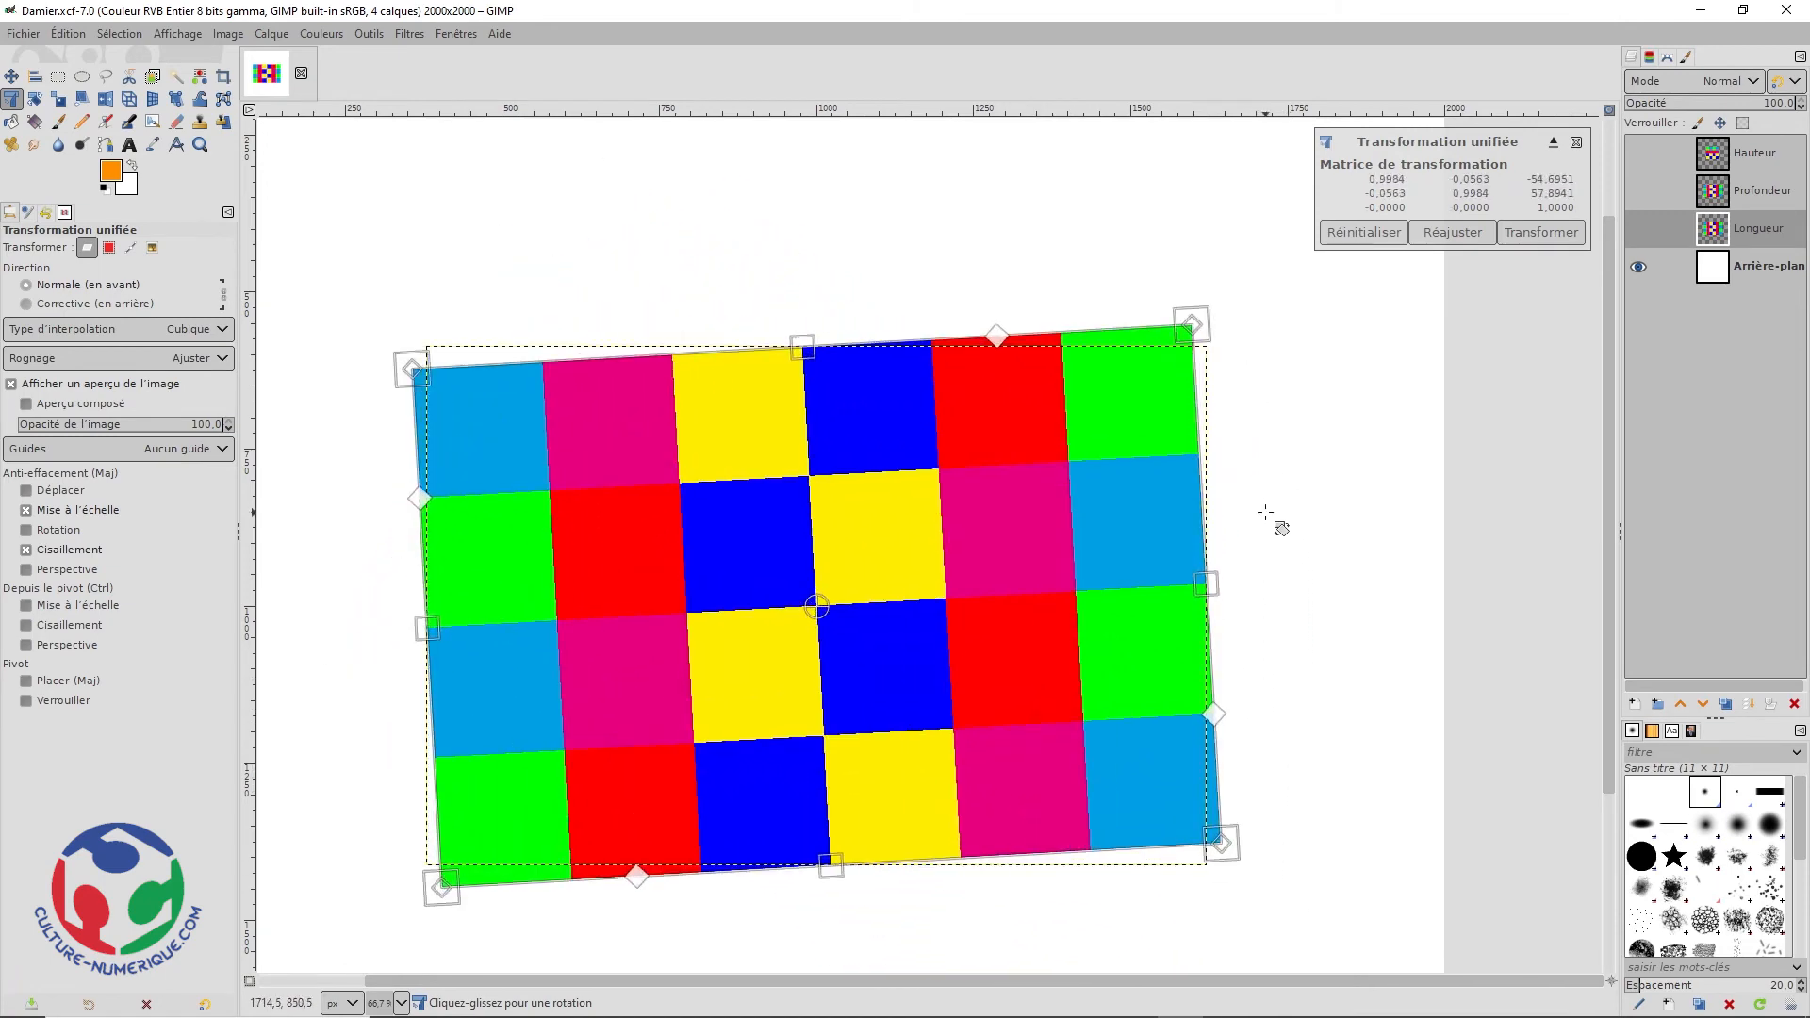
key("ctrl+z")
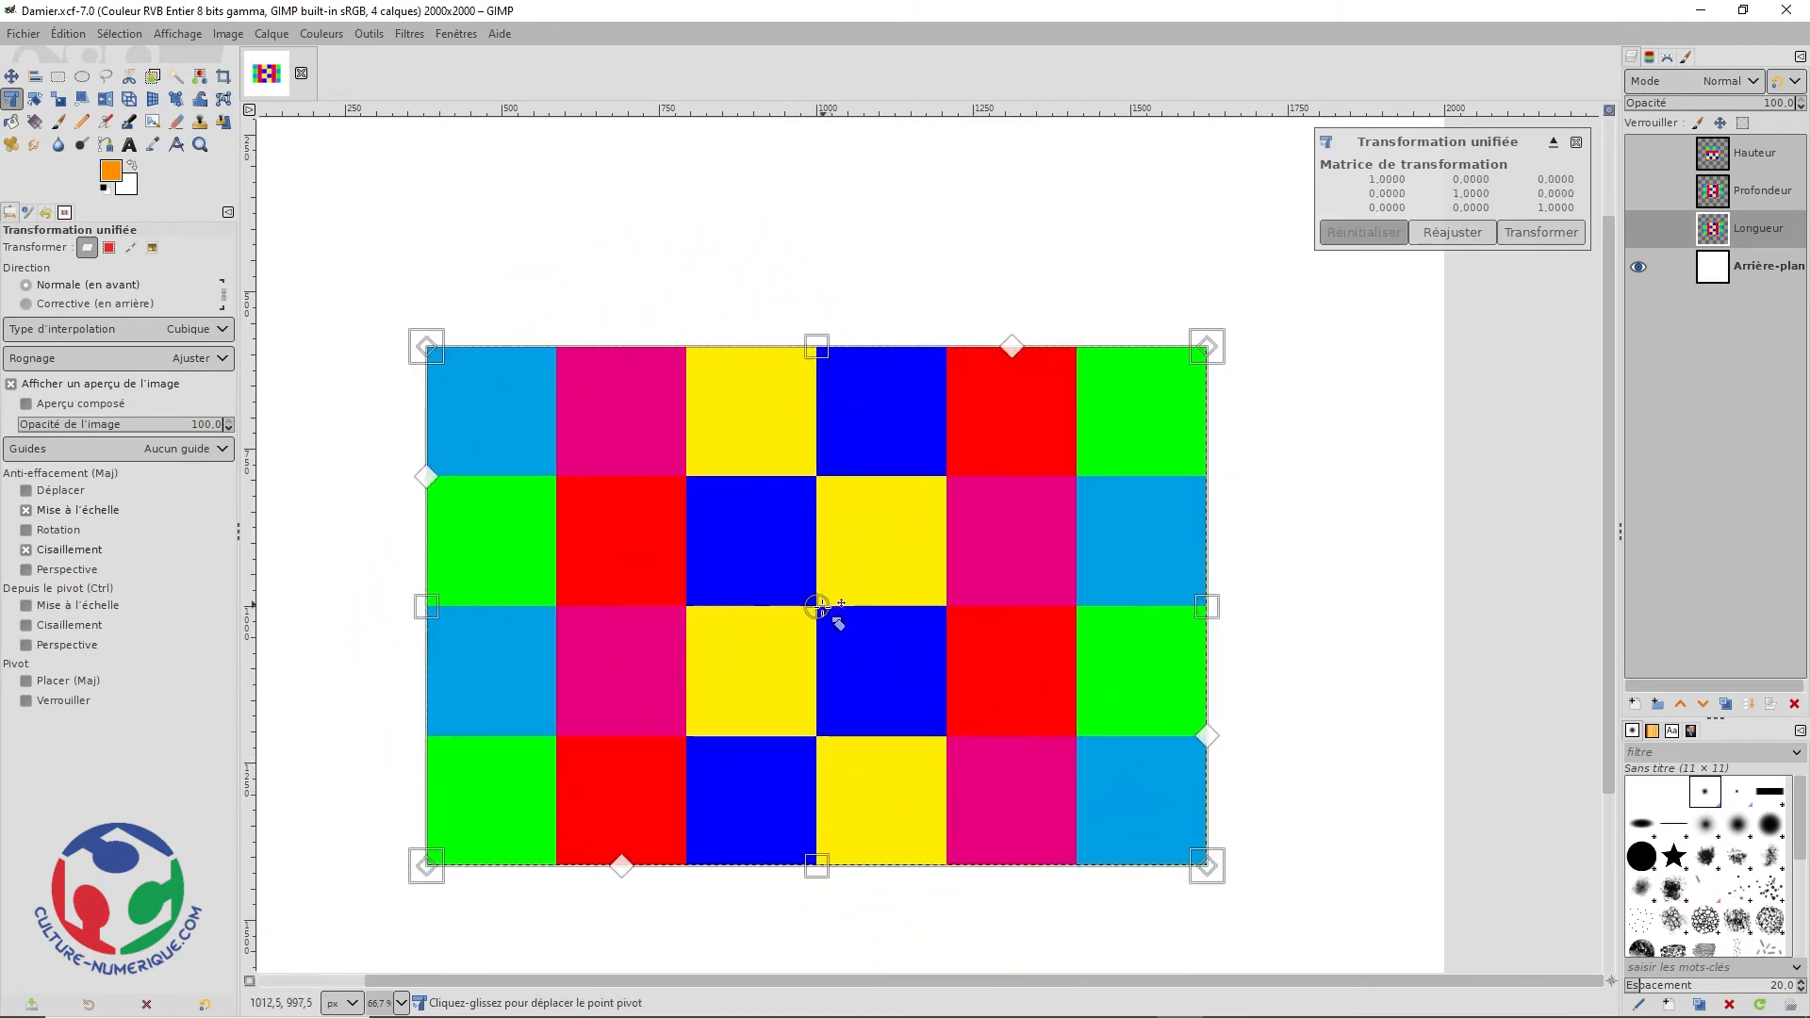
Step: Move the transformation pivot into the light-blue square at the checkerboard's upper-left corner
left_click_drag(817, 606, 497, 415)
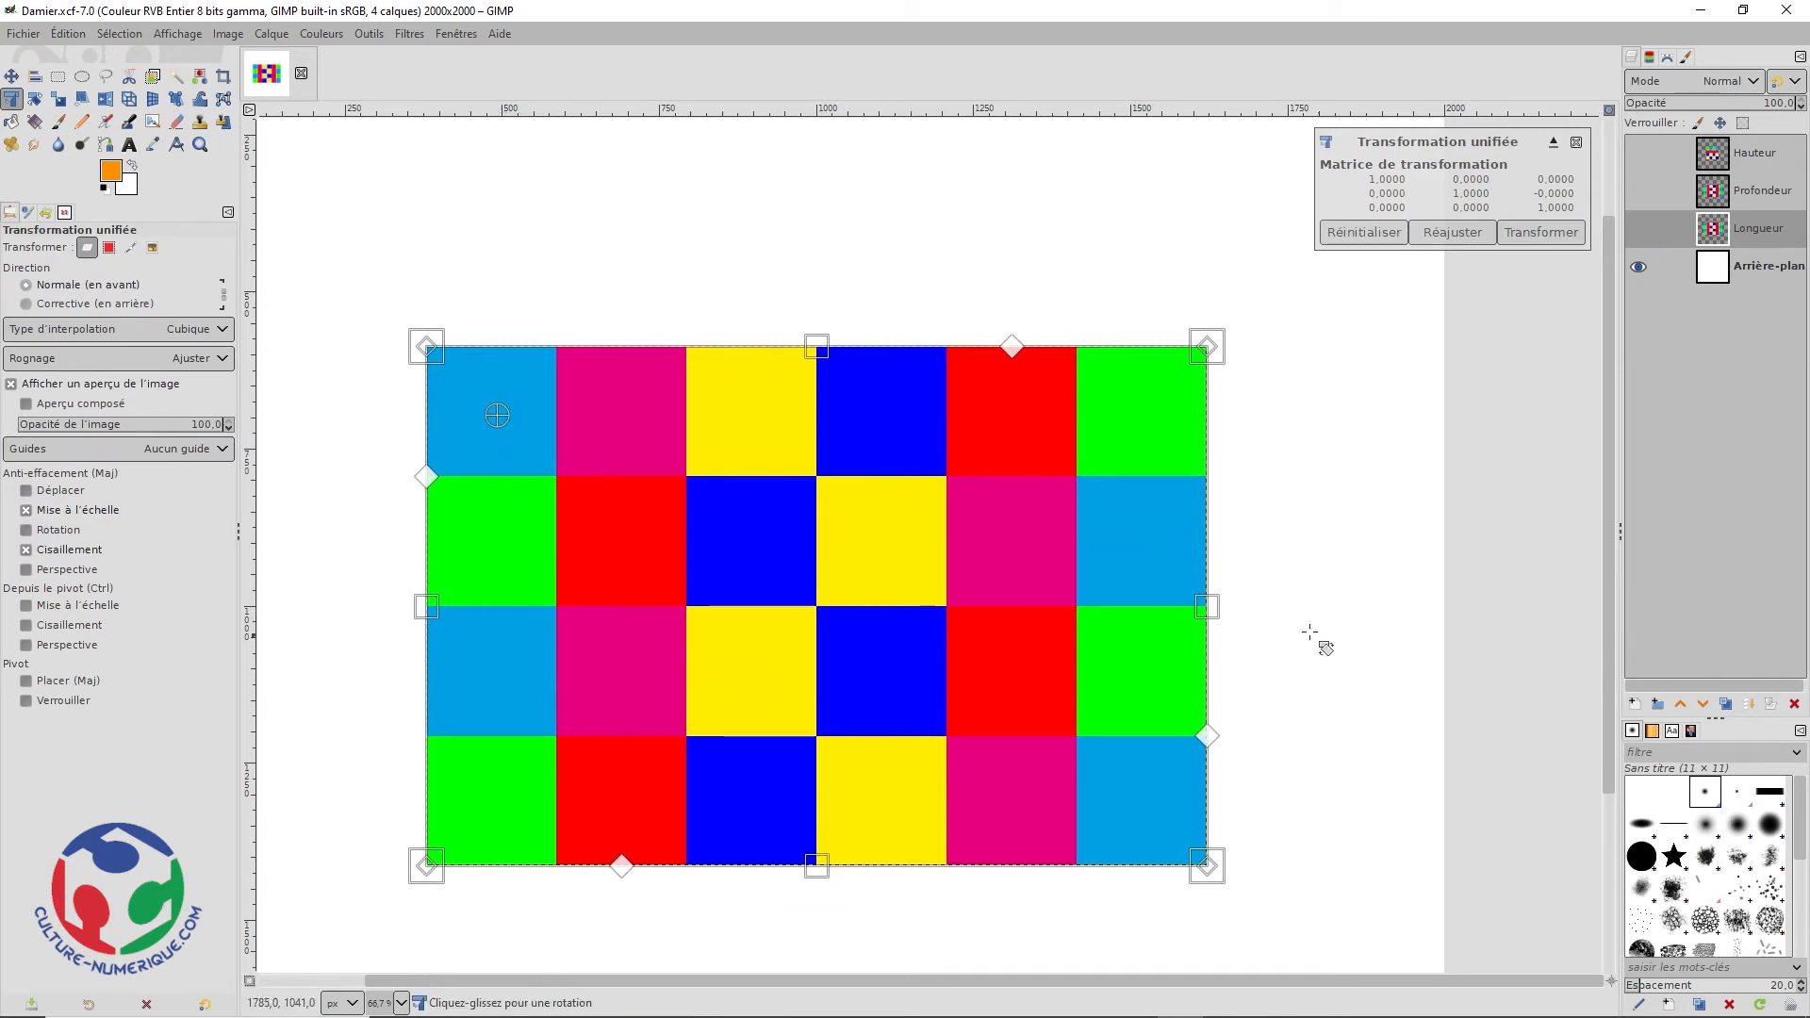
Step: Rotate the checkerboard counterclockwise around the off-center pivot, cancel the rotation and restart the transformation
left_click_drag(1346, 478, 1136, 813)
left_click_drag(1216, 698, 1128, 205)
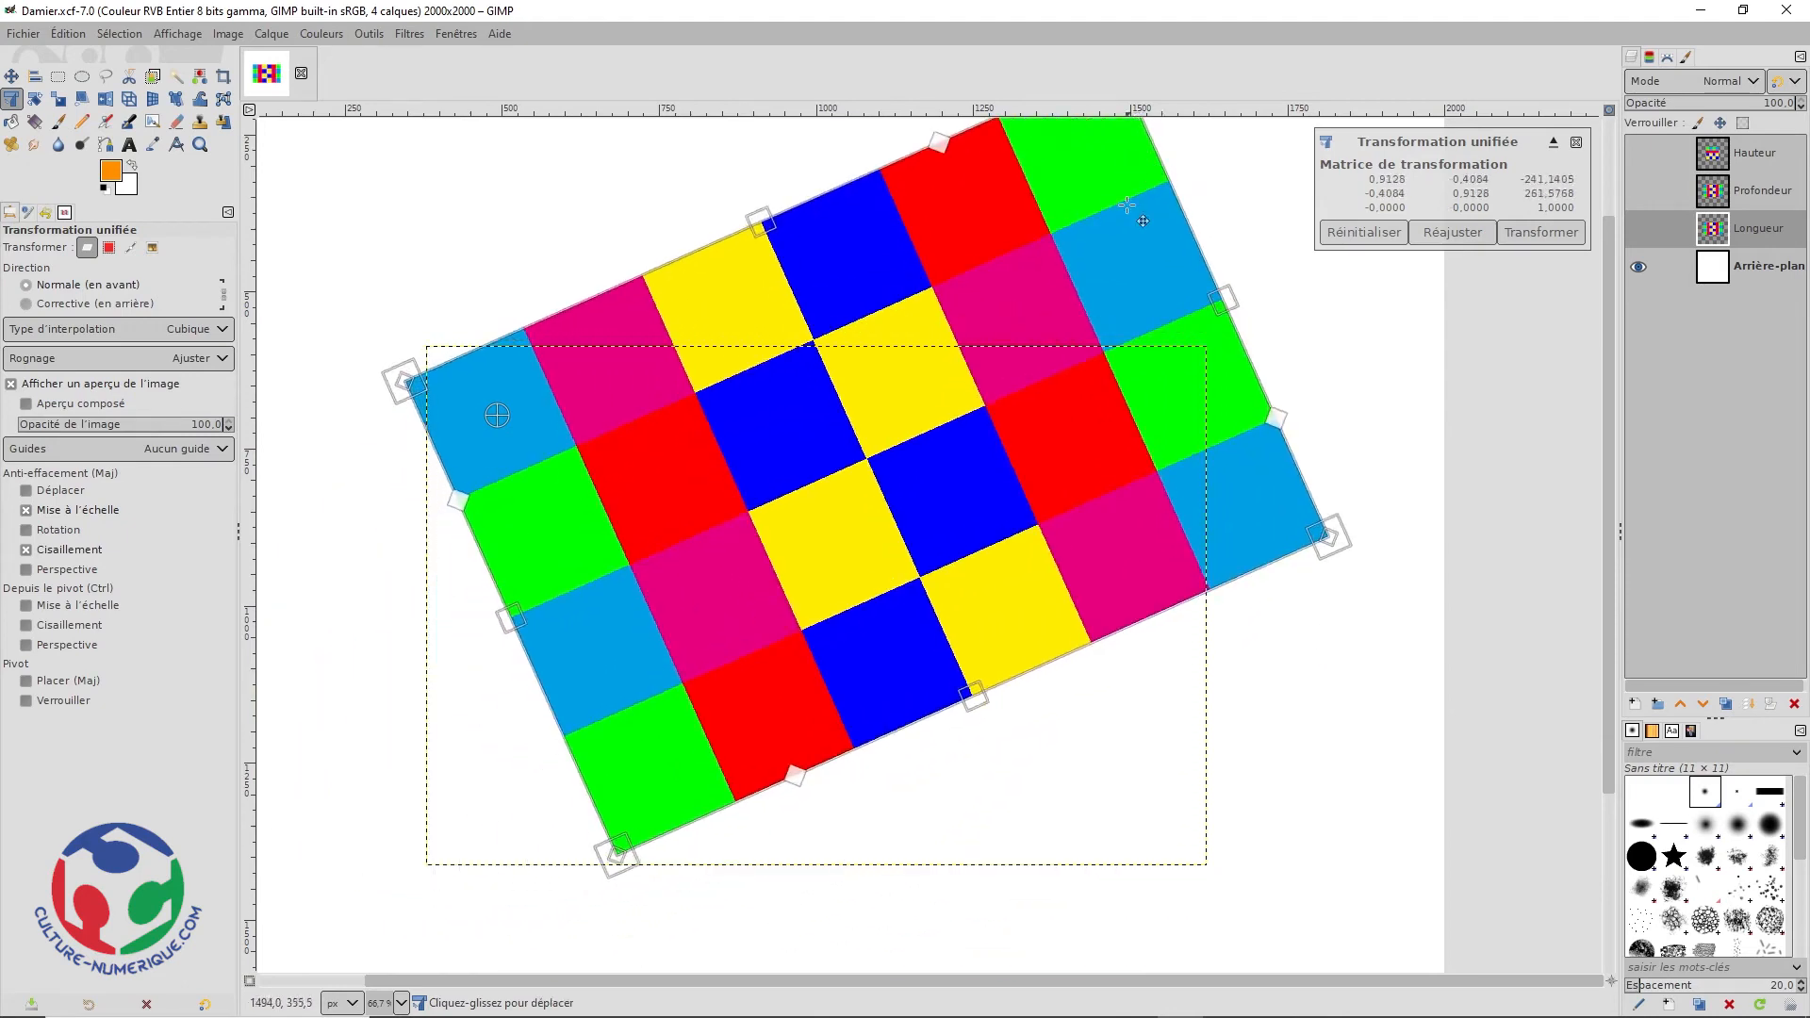
key("Escape")
left_click(828, 578)
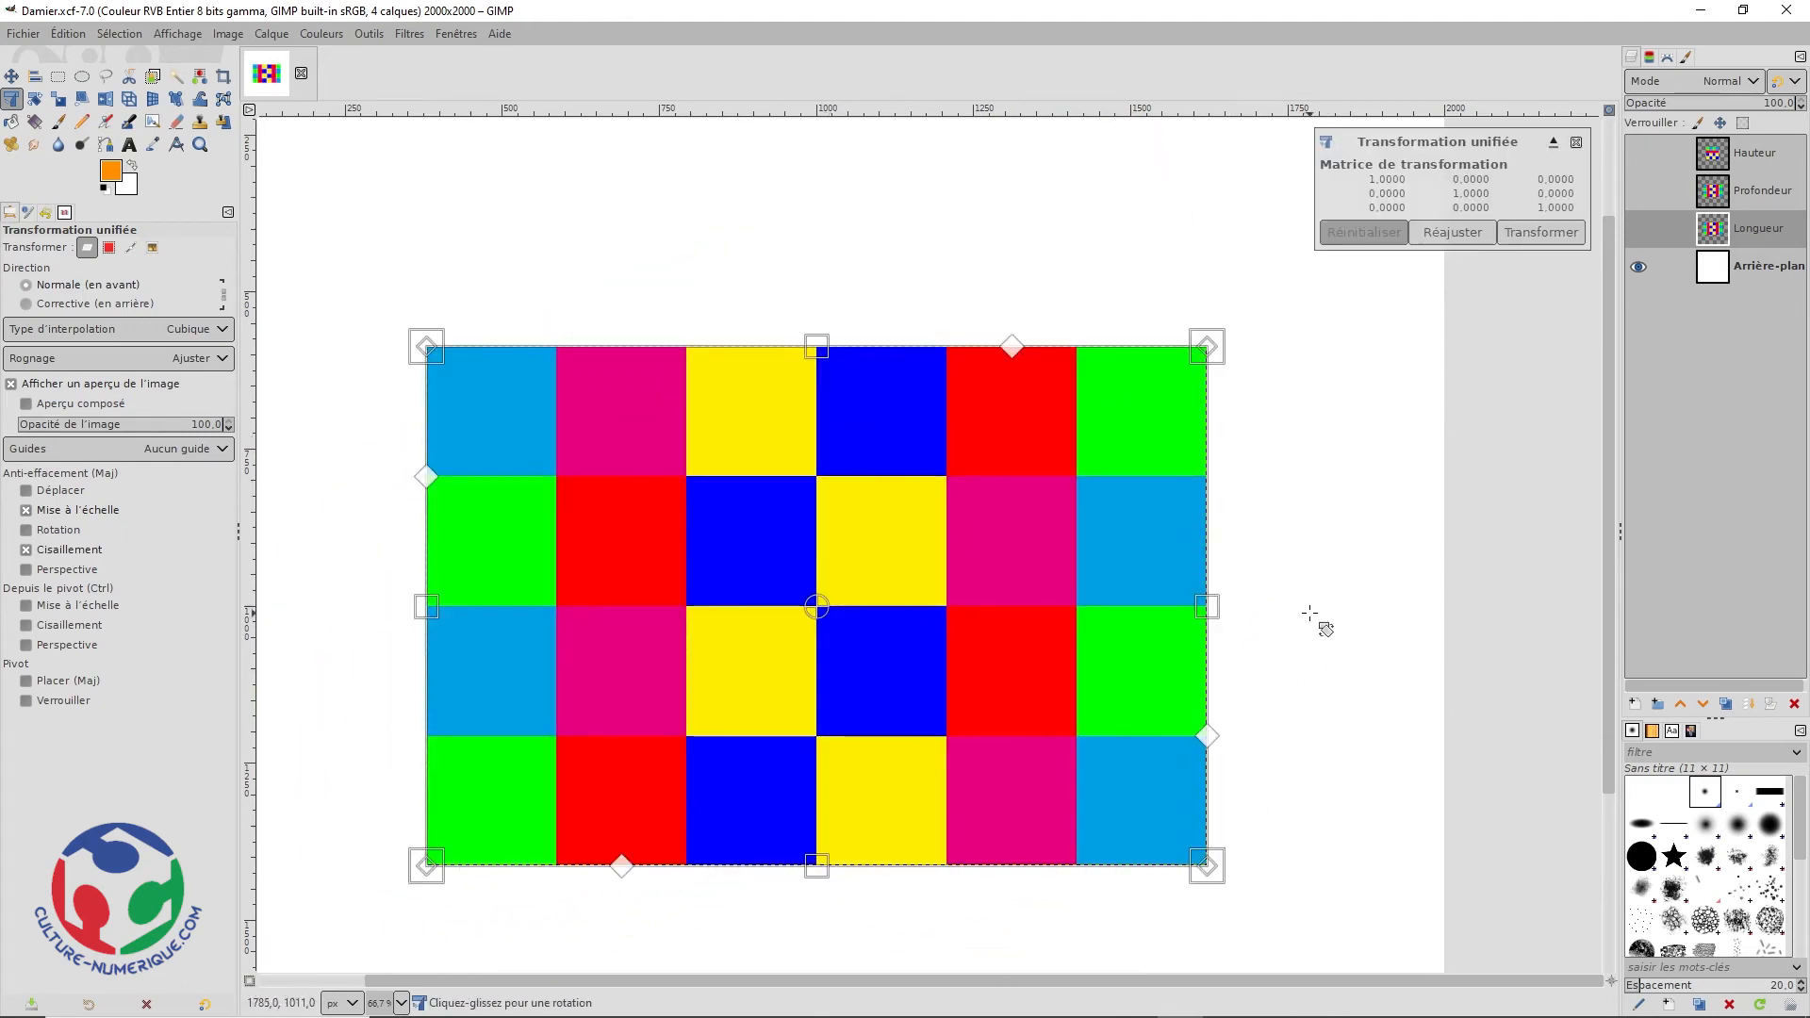
Step: Rotate the checkerboard counterclockwise around its center in constrained angle increments up to a quarter turn, and undo the rotation
left_click_drag(1310, 613, 1296, 439)
key("shift")
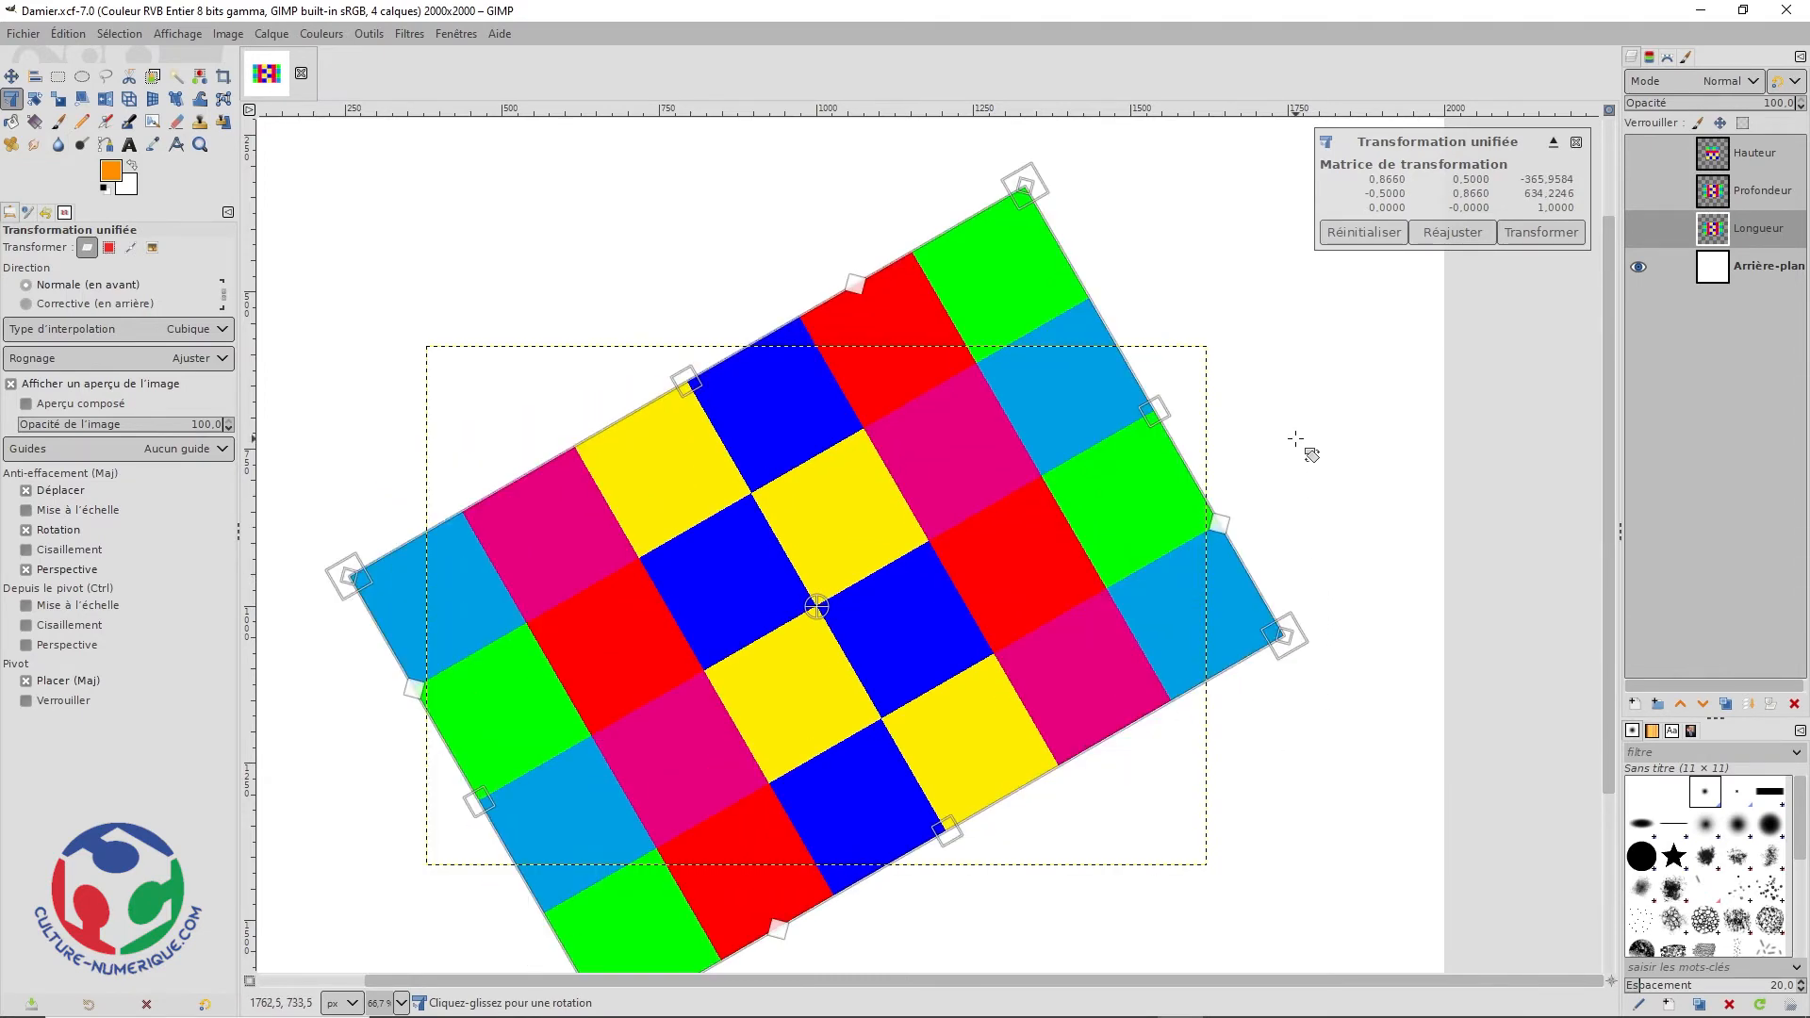
left_click_drag(1256, 349, 858, 173)
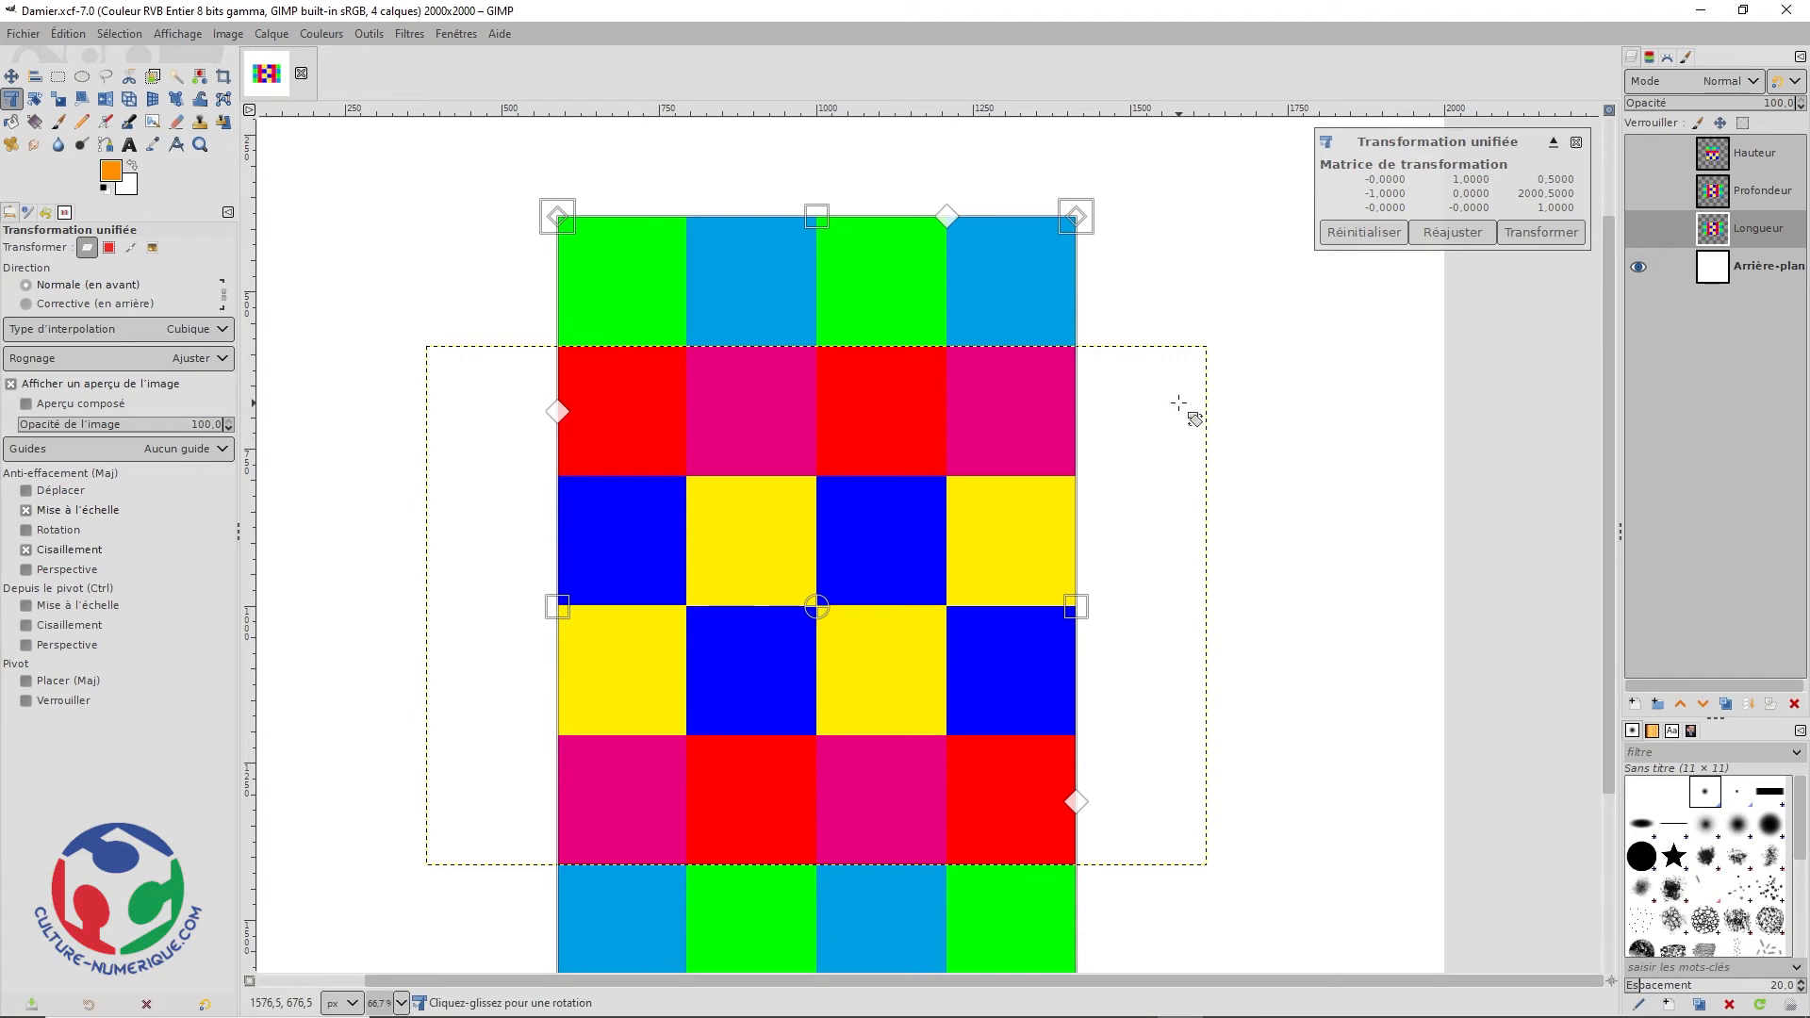
key("ctrl+z")
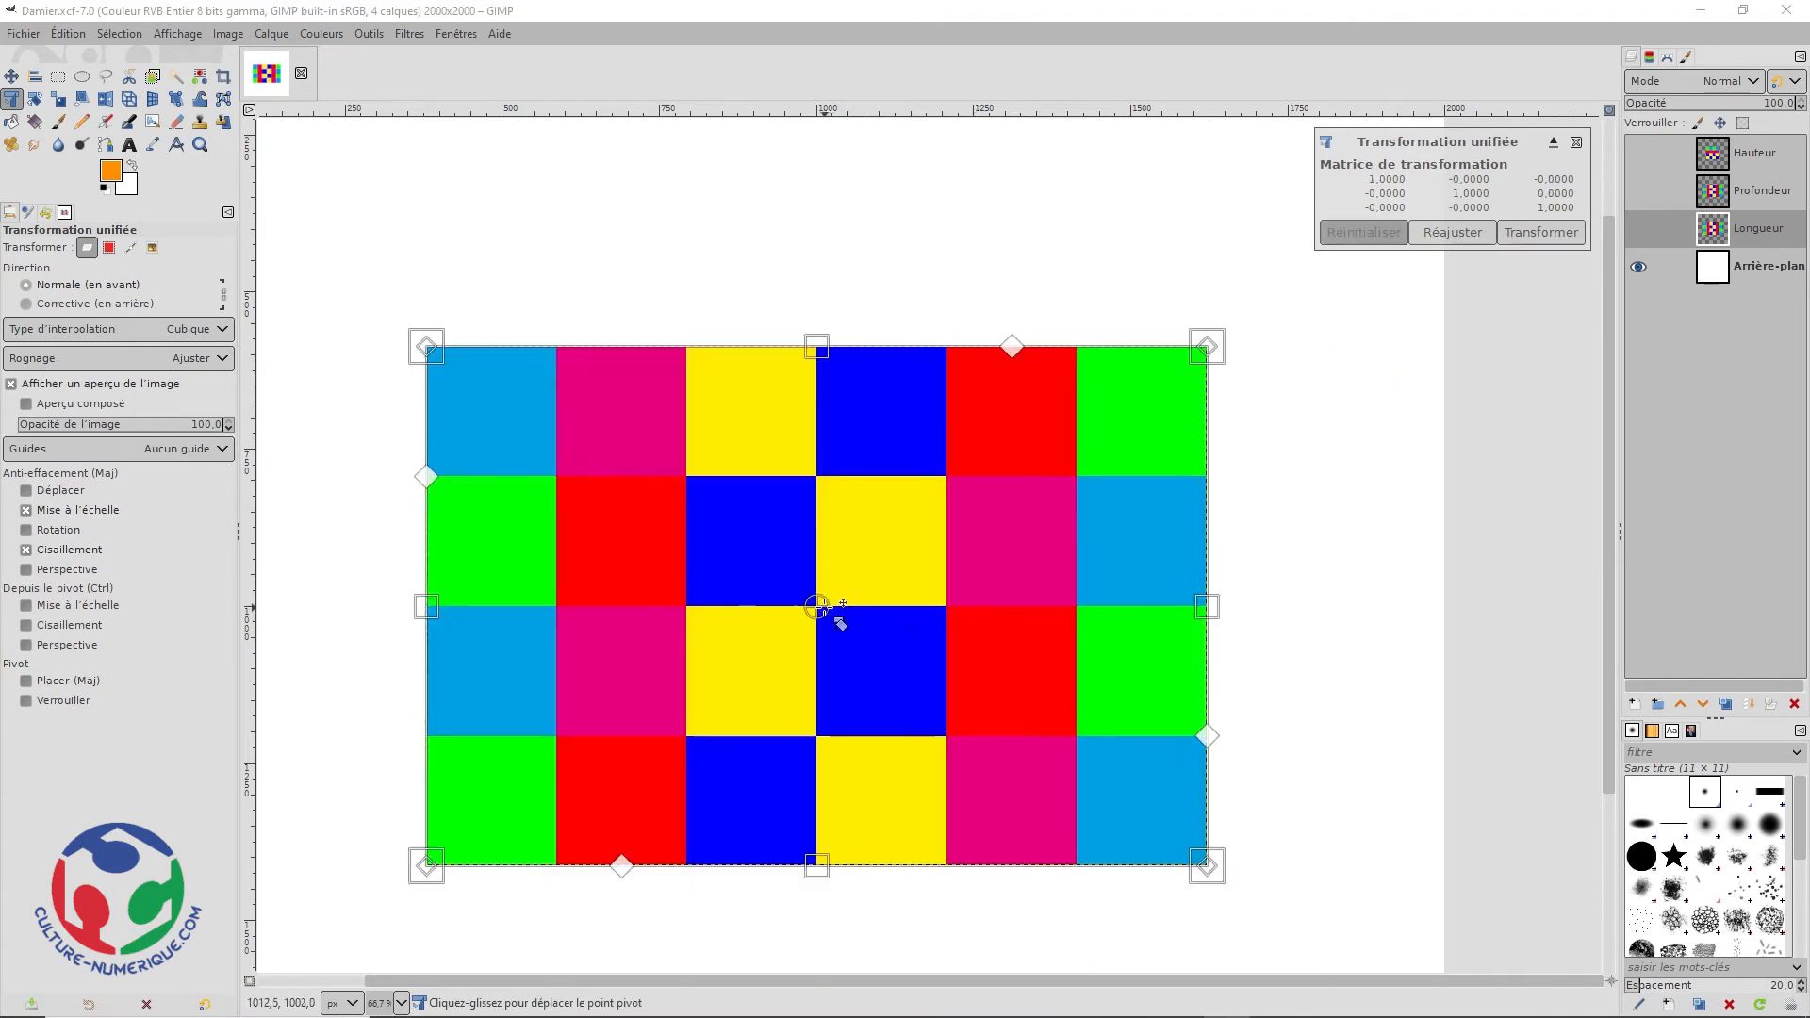
Step: Move the pivot into the pink square in the checkerboard's third row and rotate the layer slightly counterclockwise around it
left_click_drag(818, 606, 648, 708)
left_click_drag(1304, 343, 1183, 179)
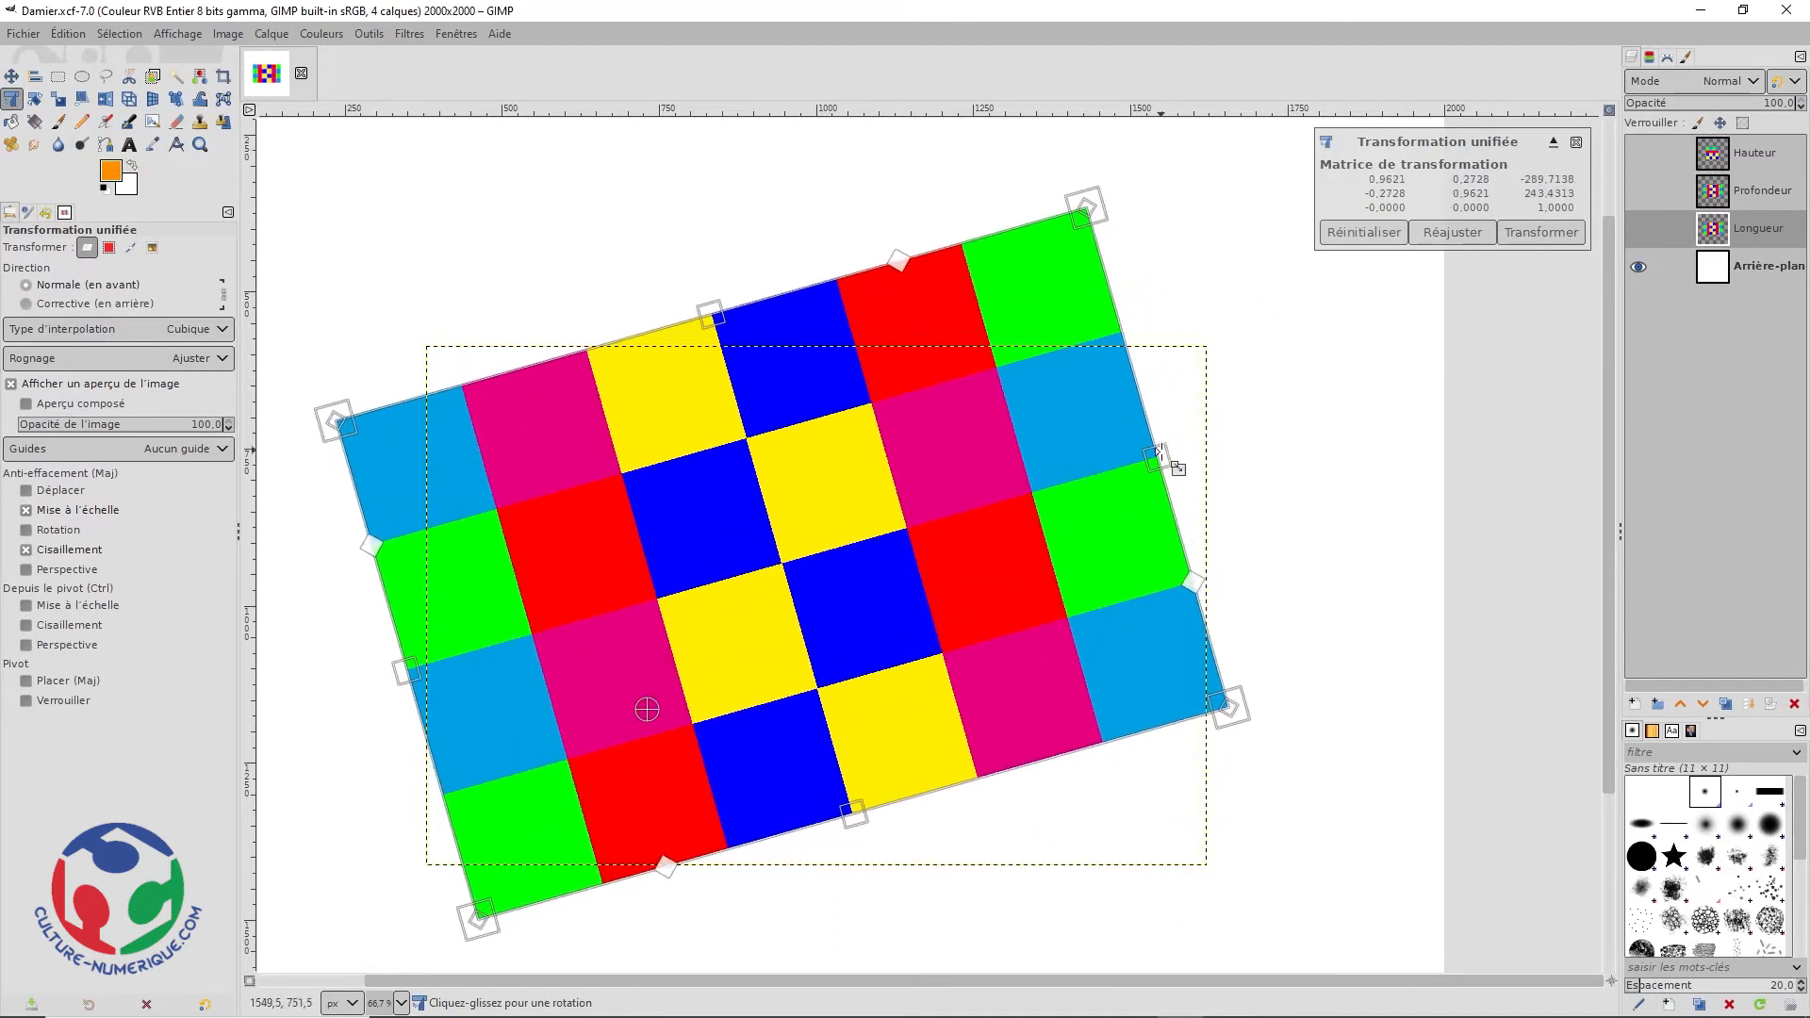
Step: Shear the checkerboard's right edge downward and stretch its upper-right corner upward
left_click_drag(1198, 585, 1232, 719)
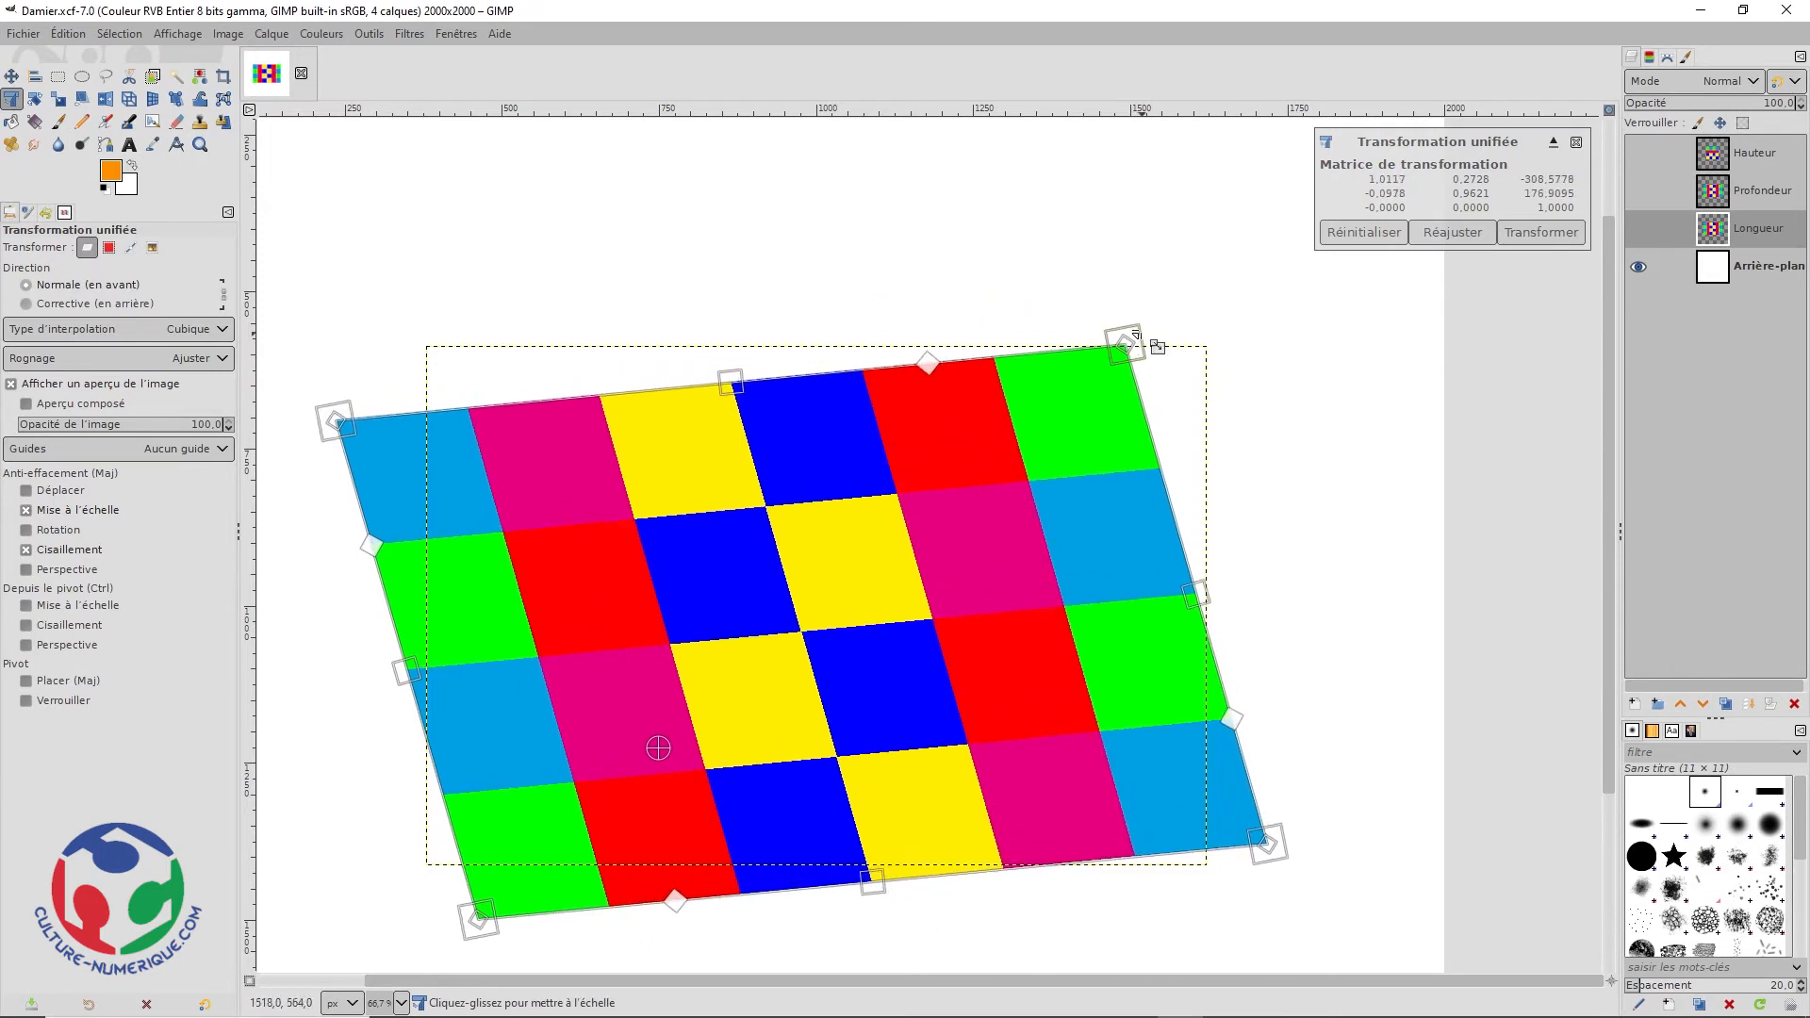
left_click_drag(1138, 336, 1137, 219)
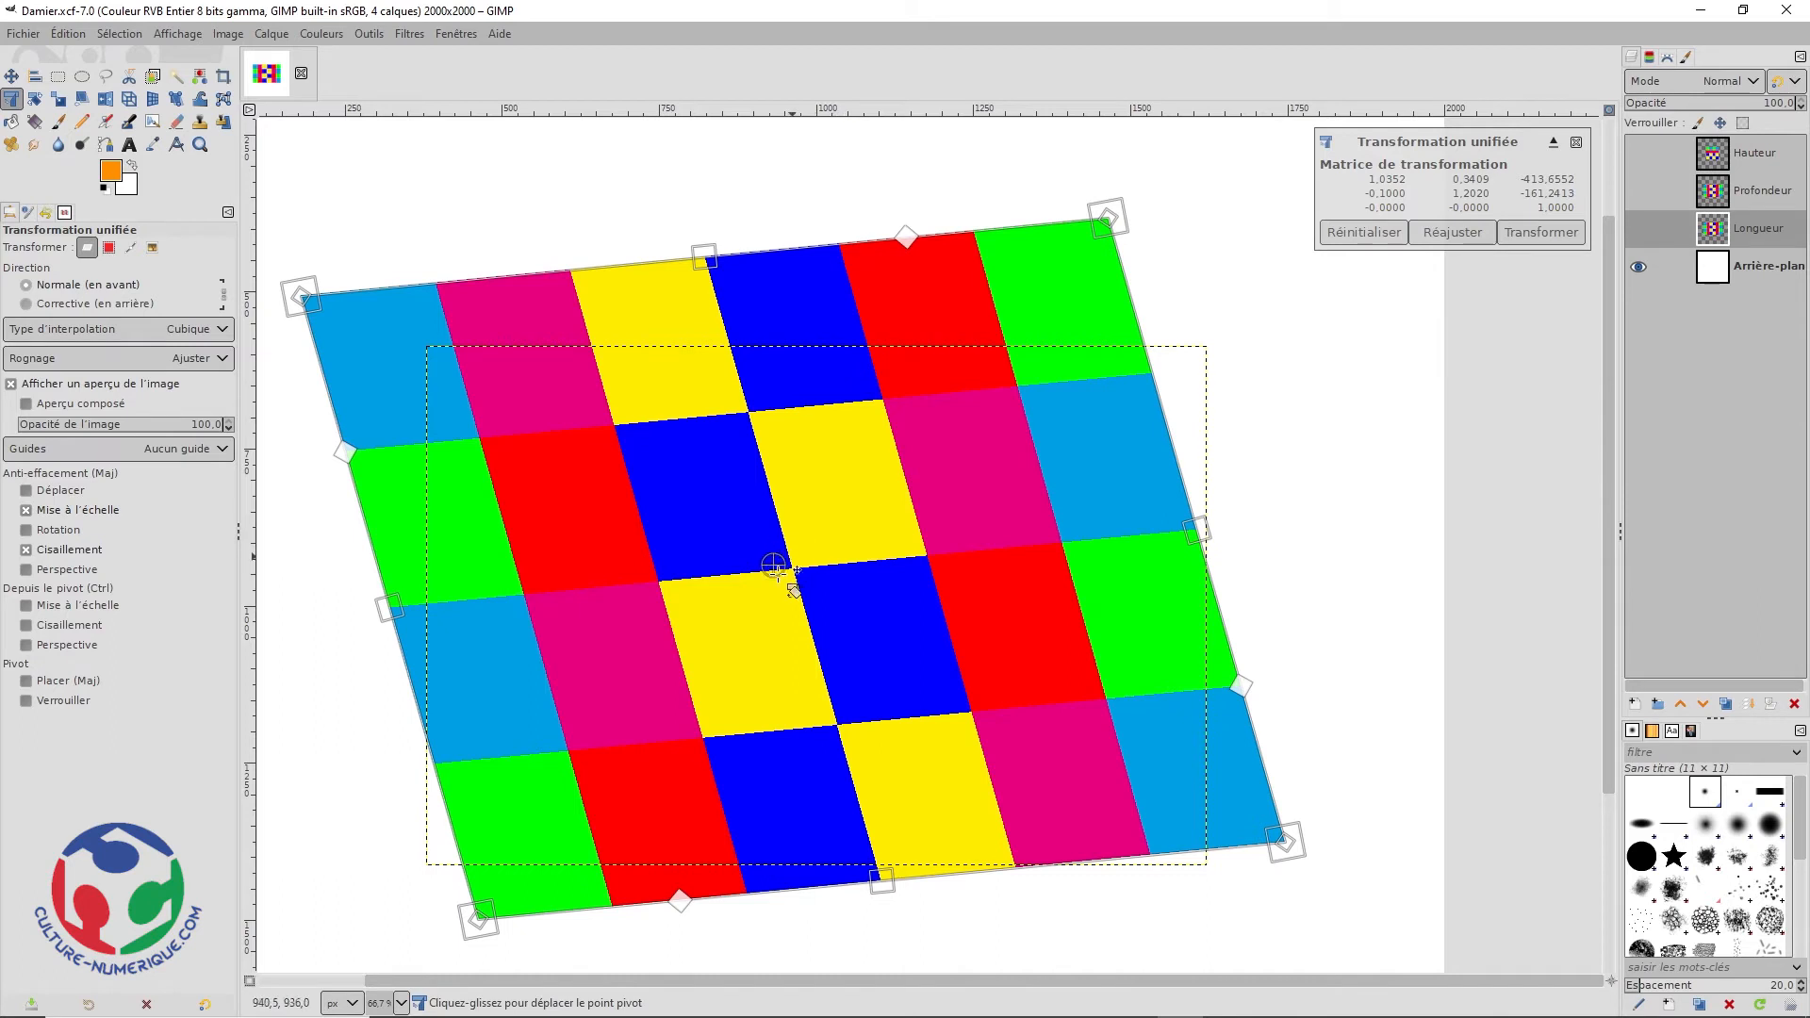
Step: Move the pivot off-center into the neighboring yellow square, enable pivot snapping (Placer) and snap the pivot back to the checkerboard's center
left_click_drag(798, 571, 746, 581)
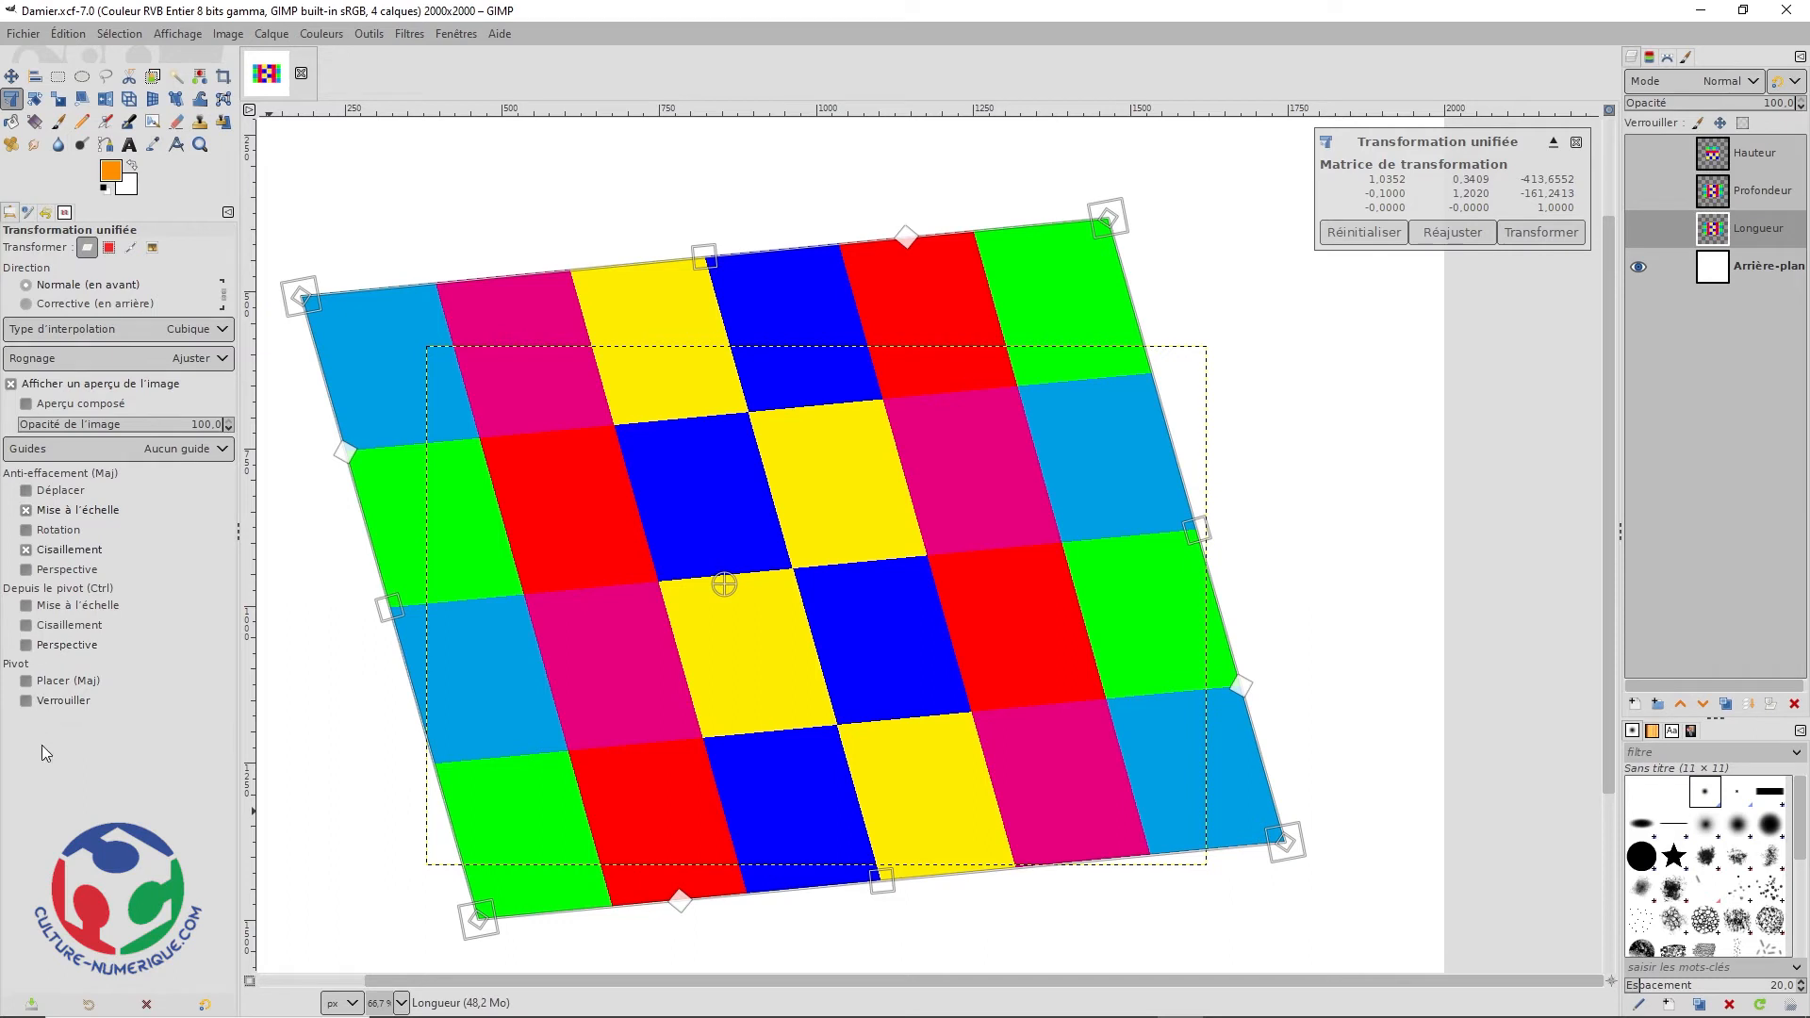
left_click(26, 681)
left_click_drag(726, 586, 826, 586)
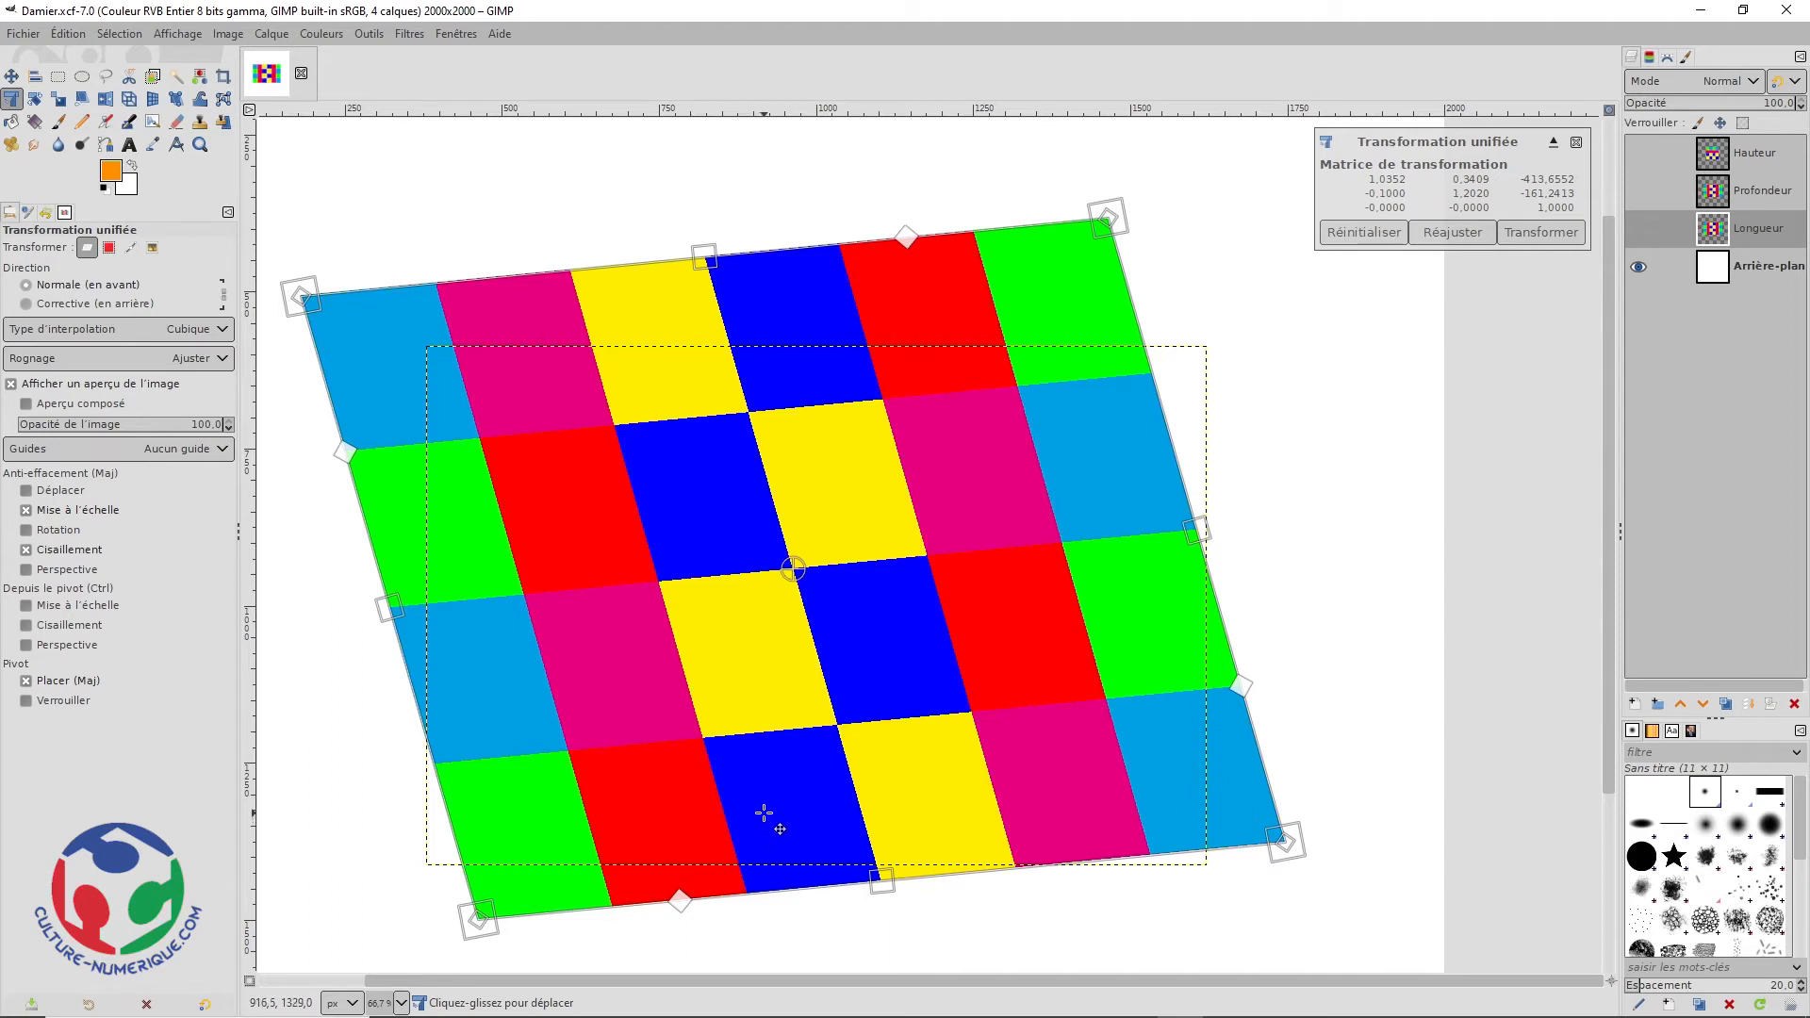
Step: Turn off pivot snapping, try moving the pivot with temporary snapping, and restart the transformation from the untransformed checkerboard
left_click(26, 681)
left_click_drag(793, 569, 829, 585)
key("shift")
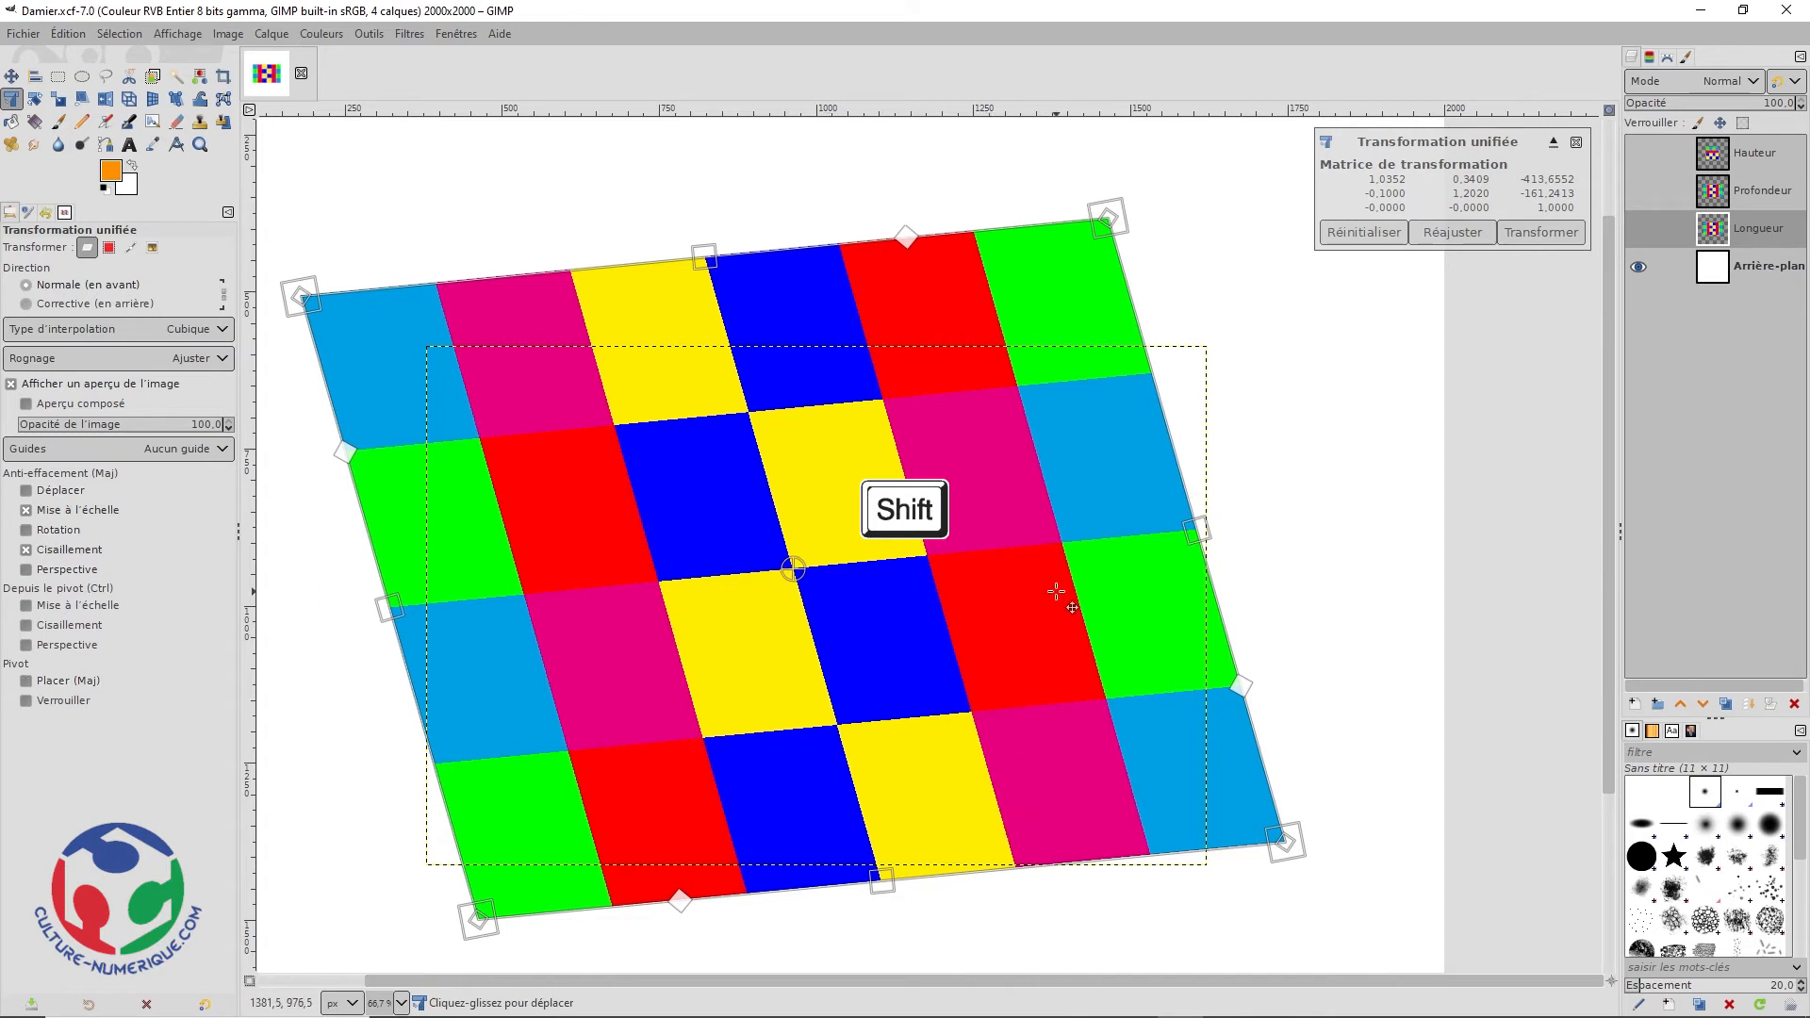
left_click(845, 599)
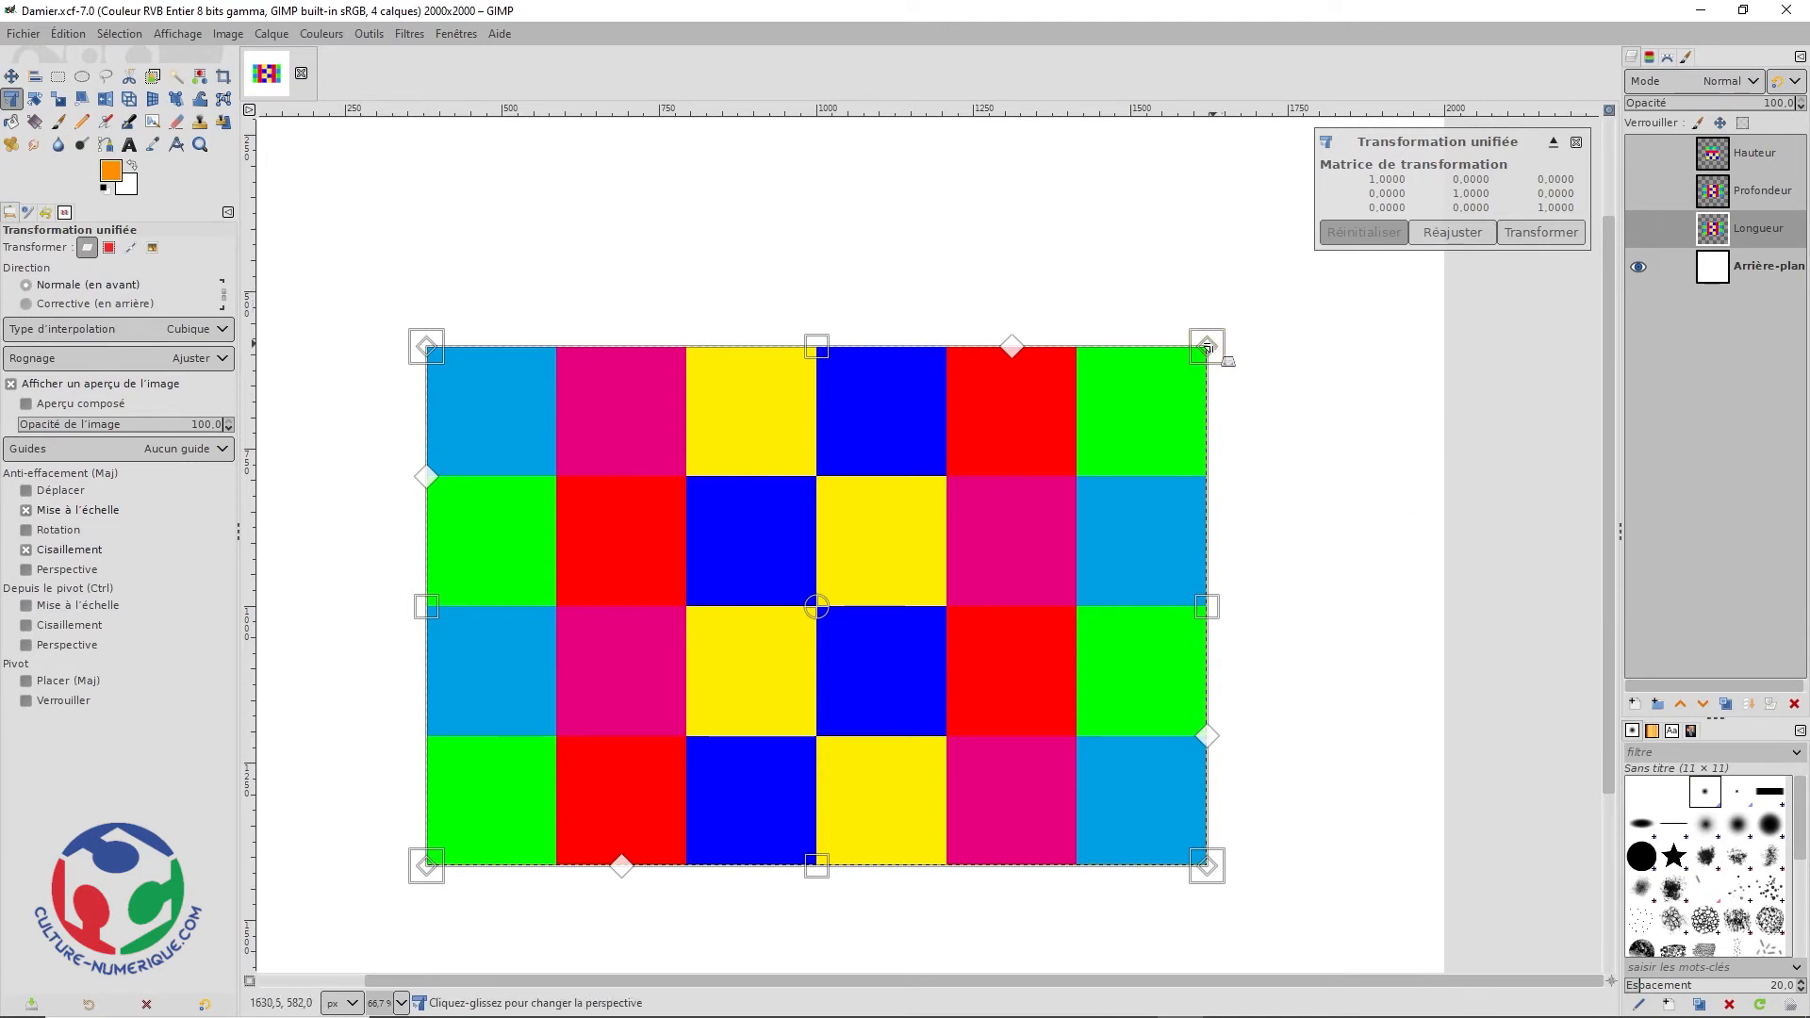
Step: Pull the checkerboard's upper-right corner slightly outward in perspective, cancel the distortion and restart the transformation
left_click_drag(1208, 349, 1241, 262)
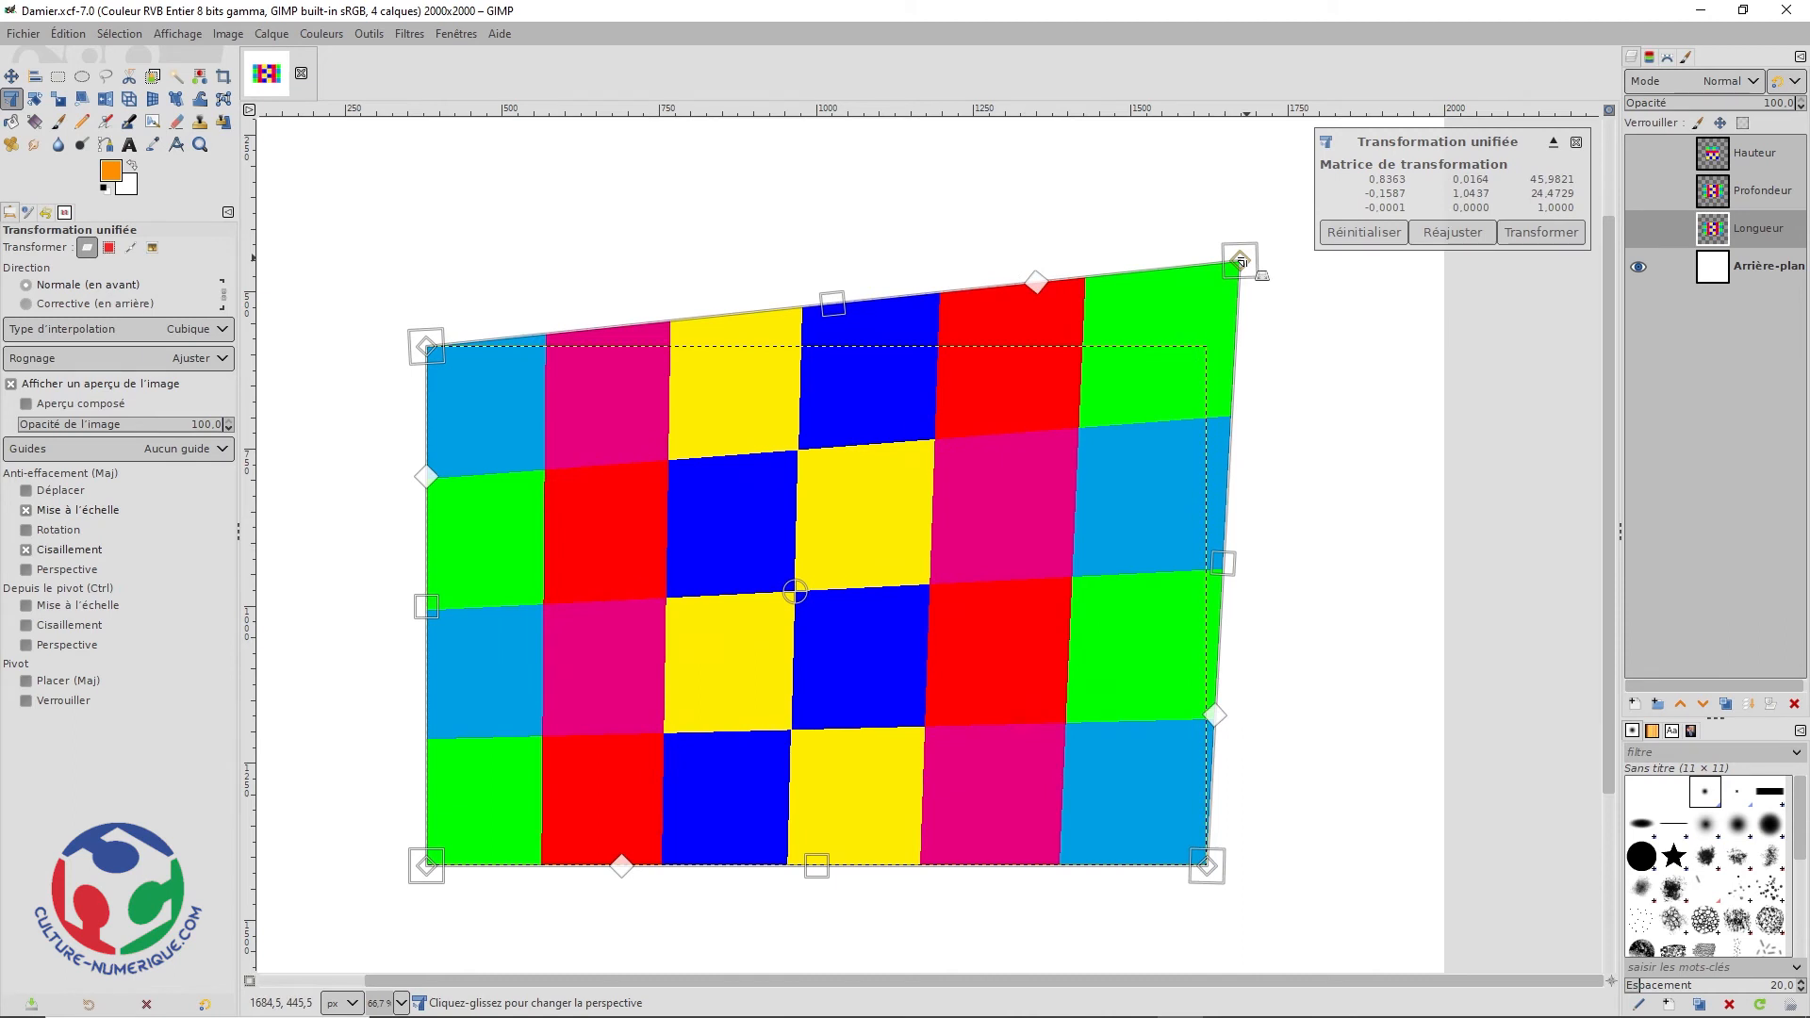
key("Escape")
left_click(609, 619)
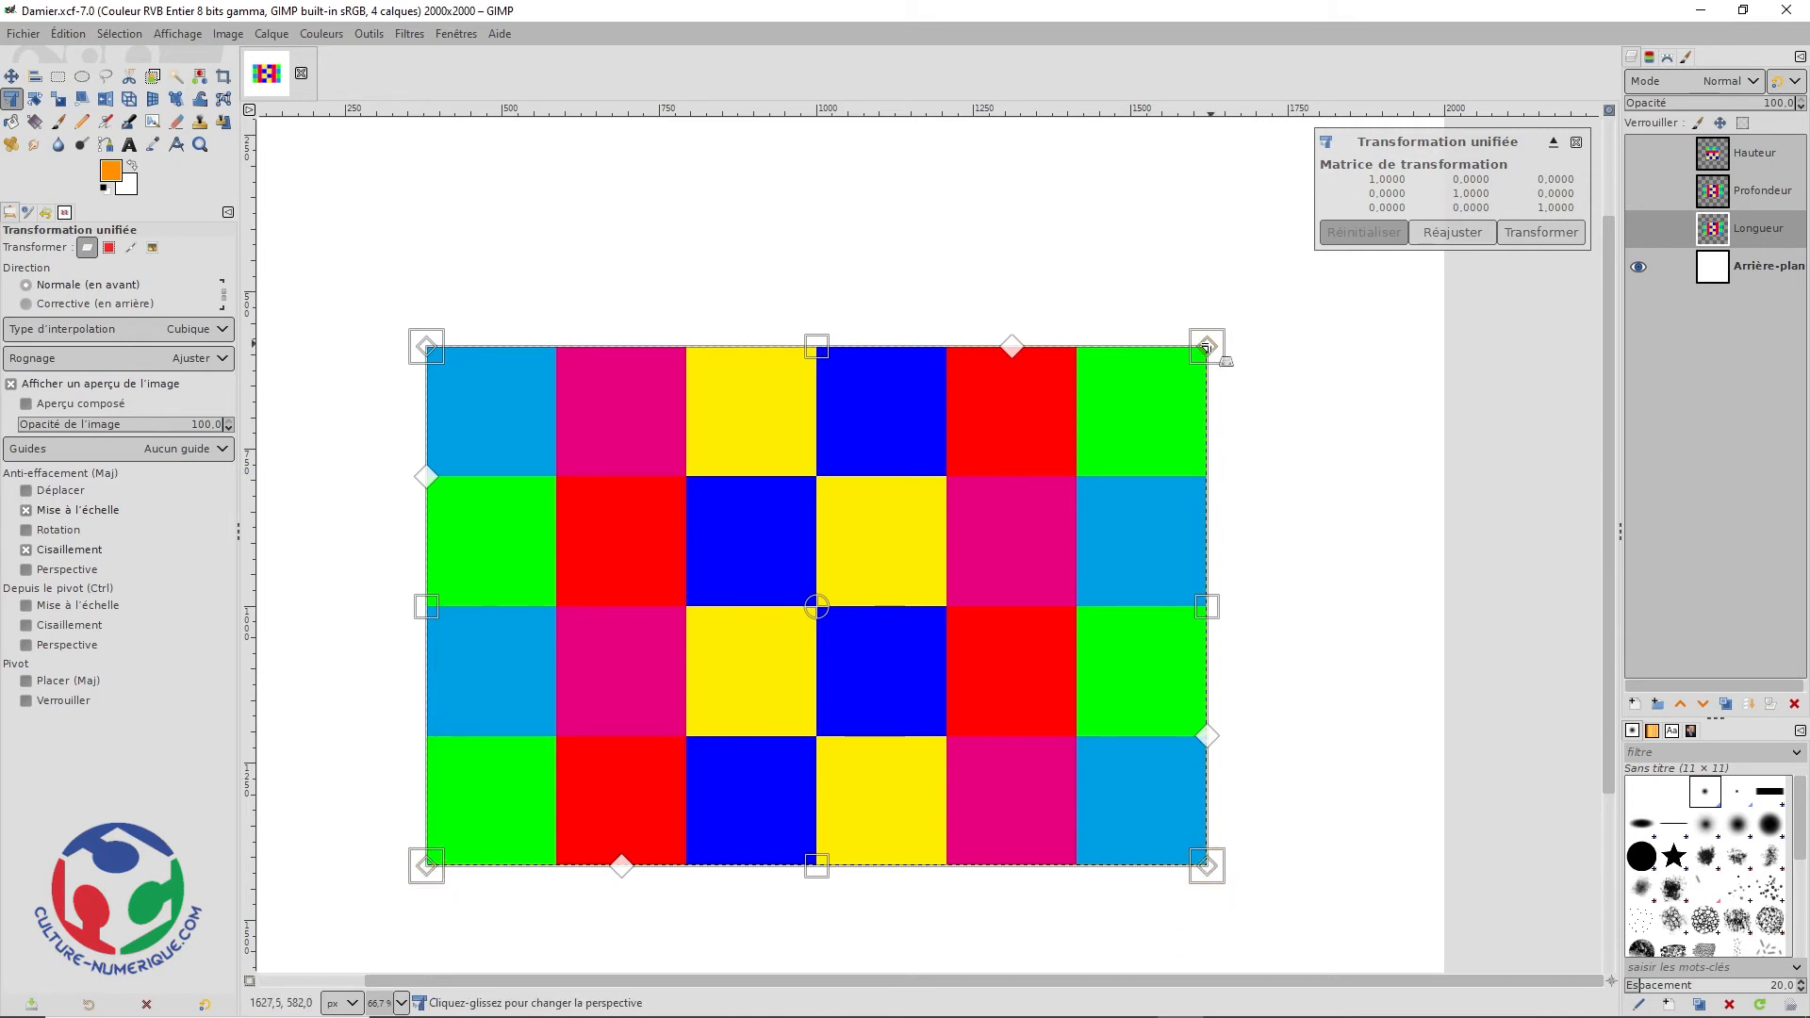
Step: Distort the checkerboard in perspective by moving all four corners, bringing the upper-right one far inward and the lower-left one toward the right
left_click_drag(1205, 348, 834, 205)
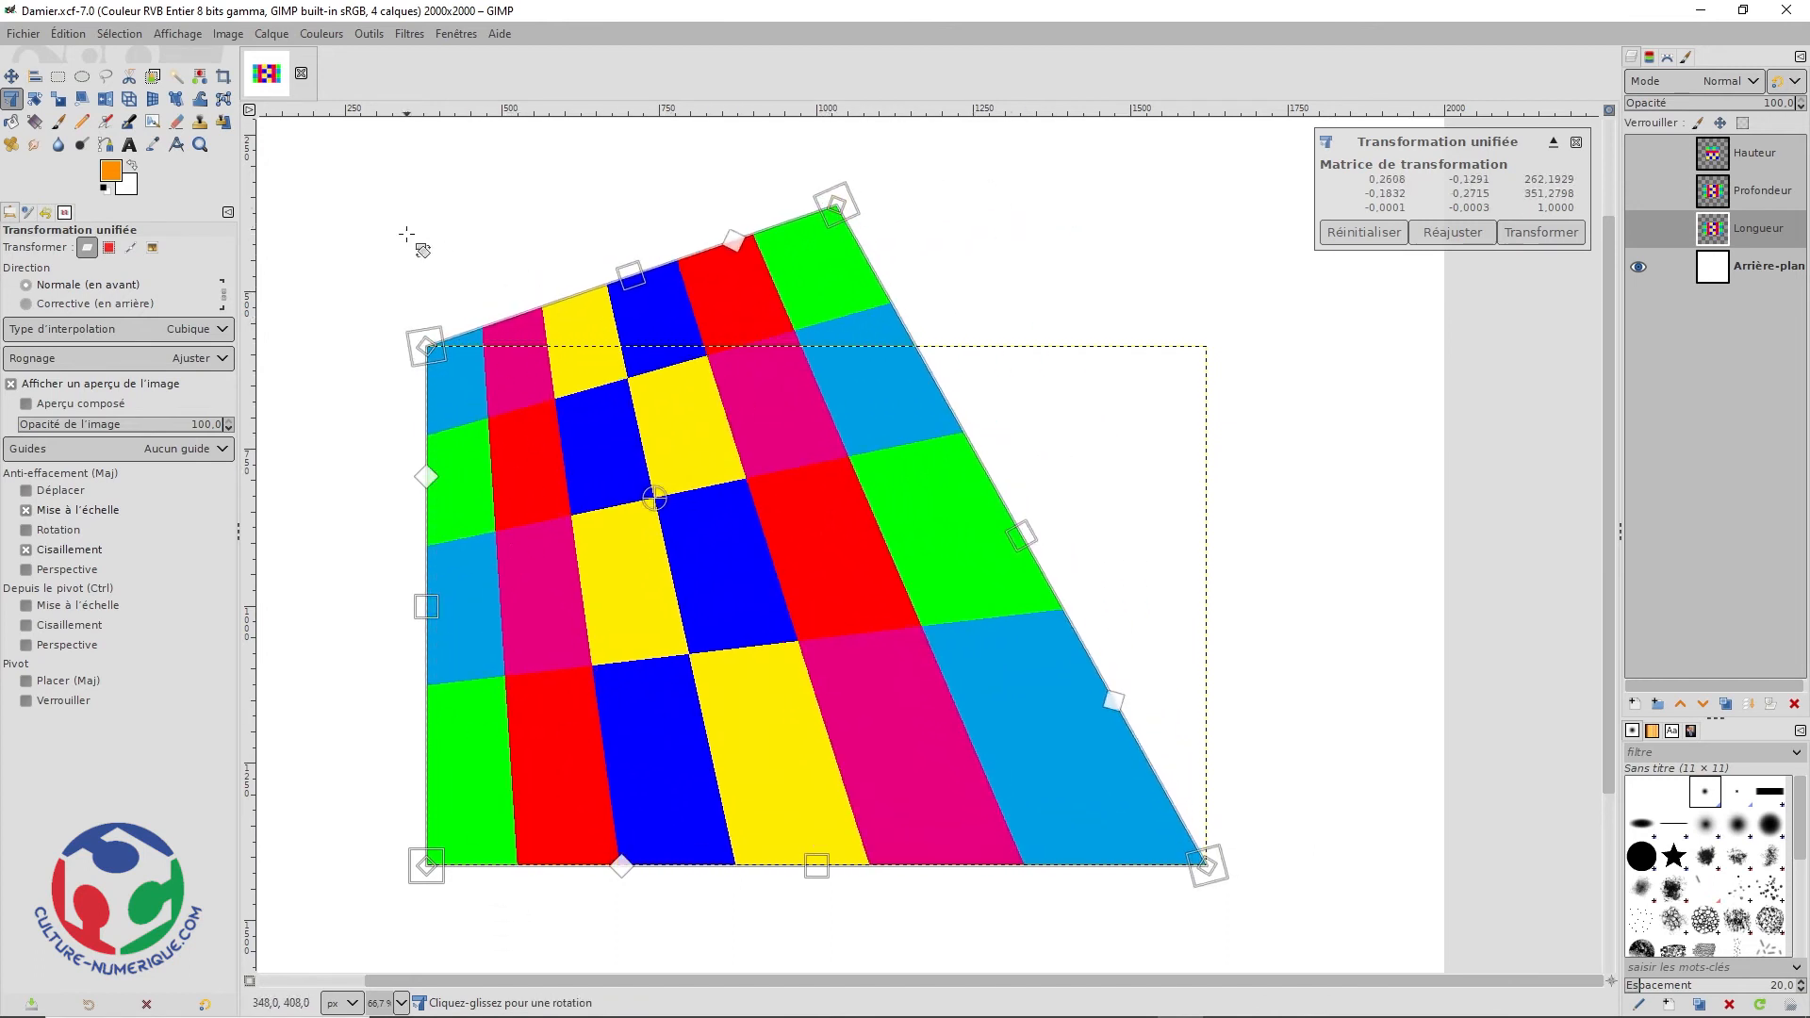
left_click_drag(427, 346, 467, 278)
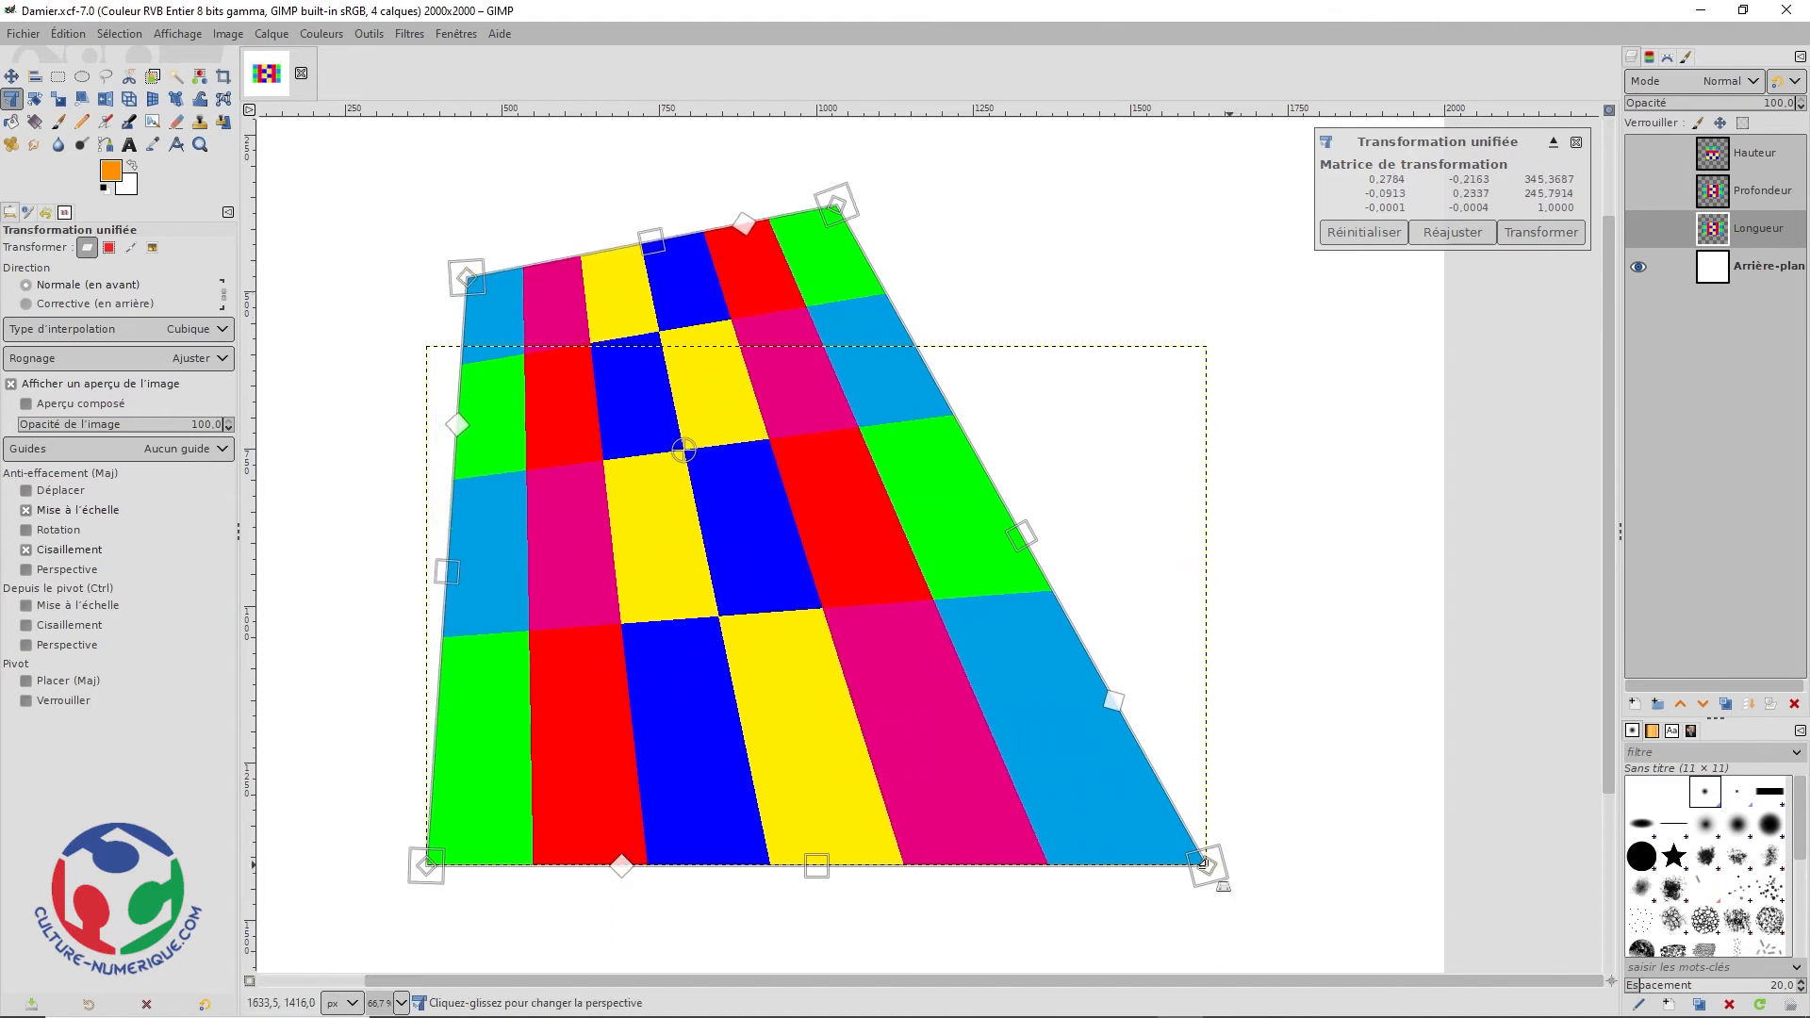
left_click_drag(1205, 860, 1353, 672)
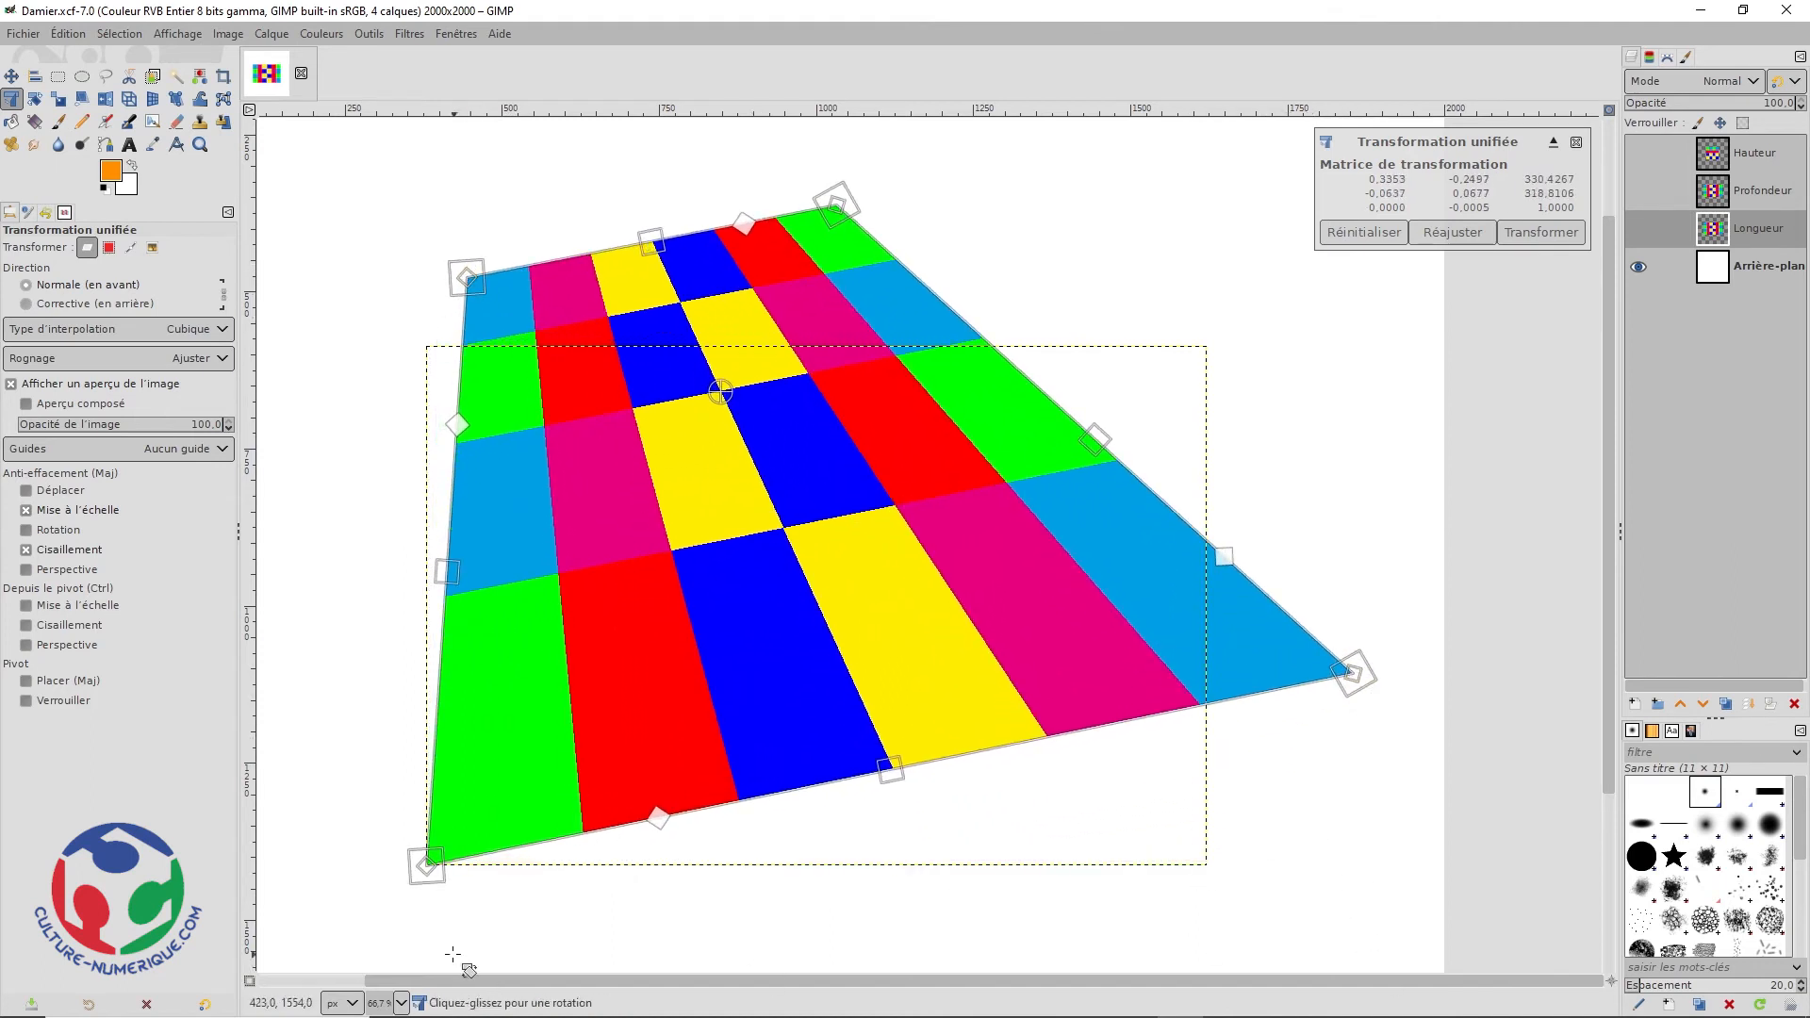
left_click_drag(427, 860, 974, 938)
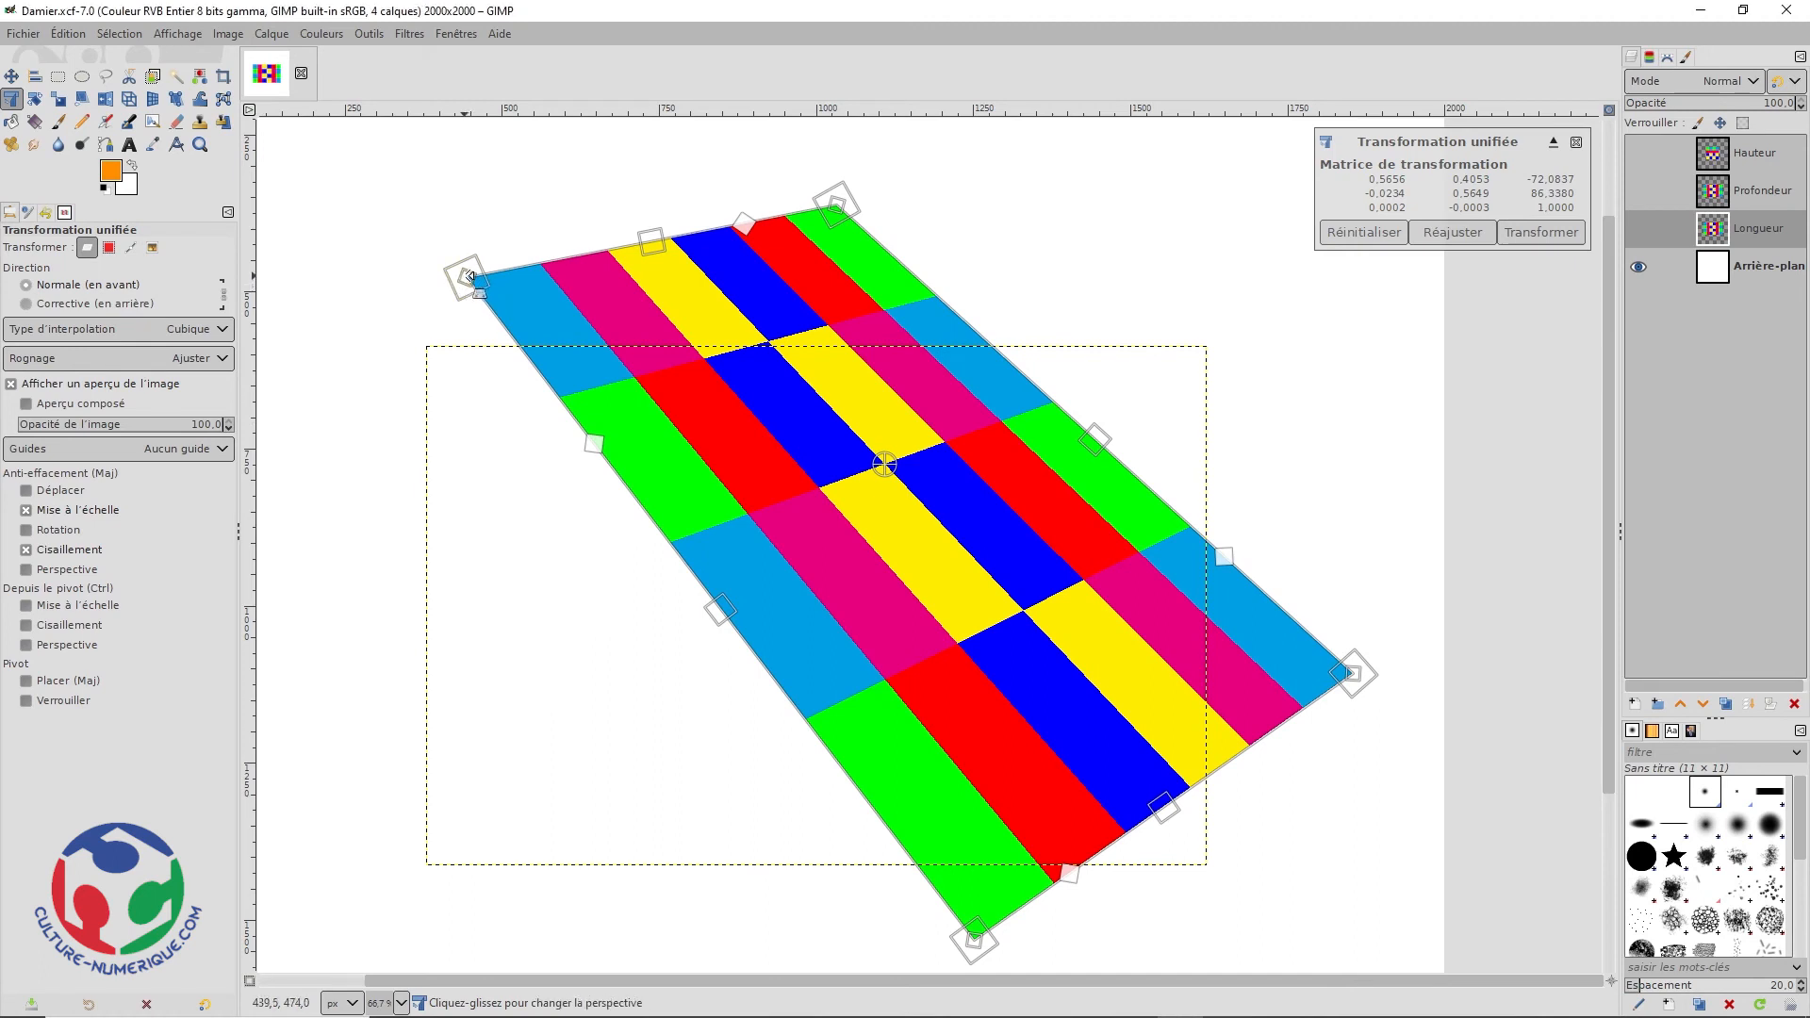
left_click_drag(467, 278, 613, 307)
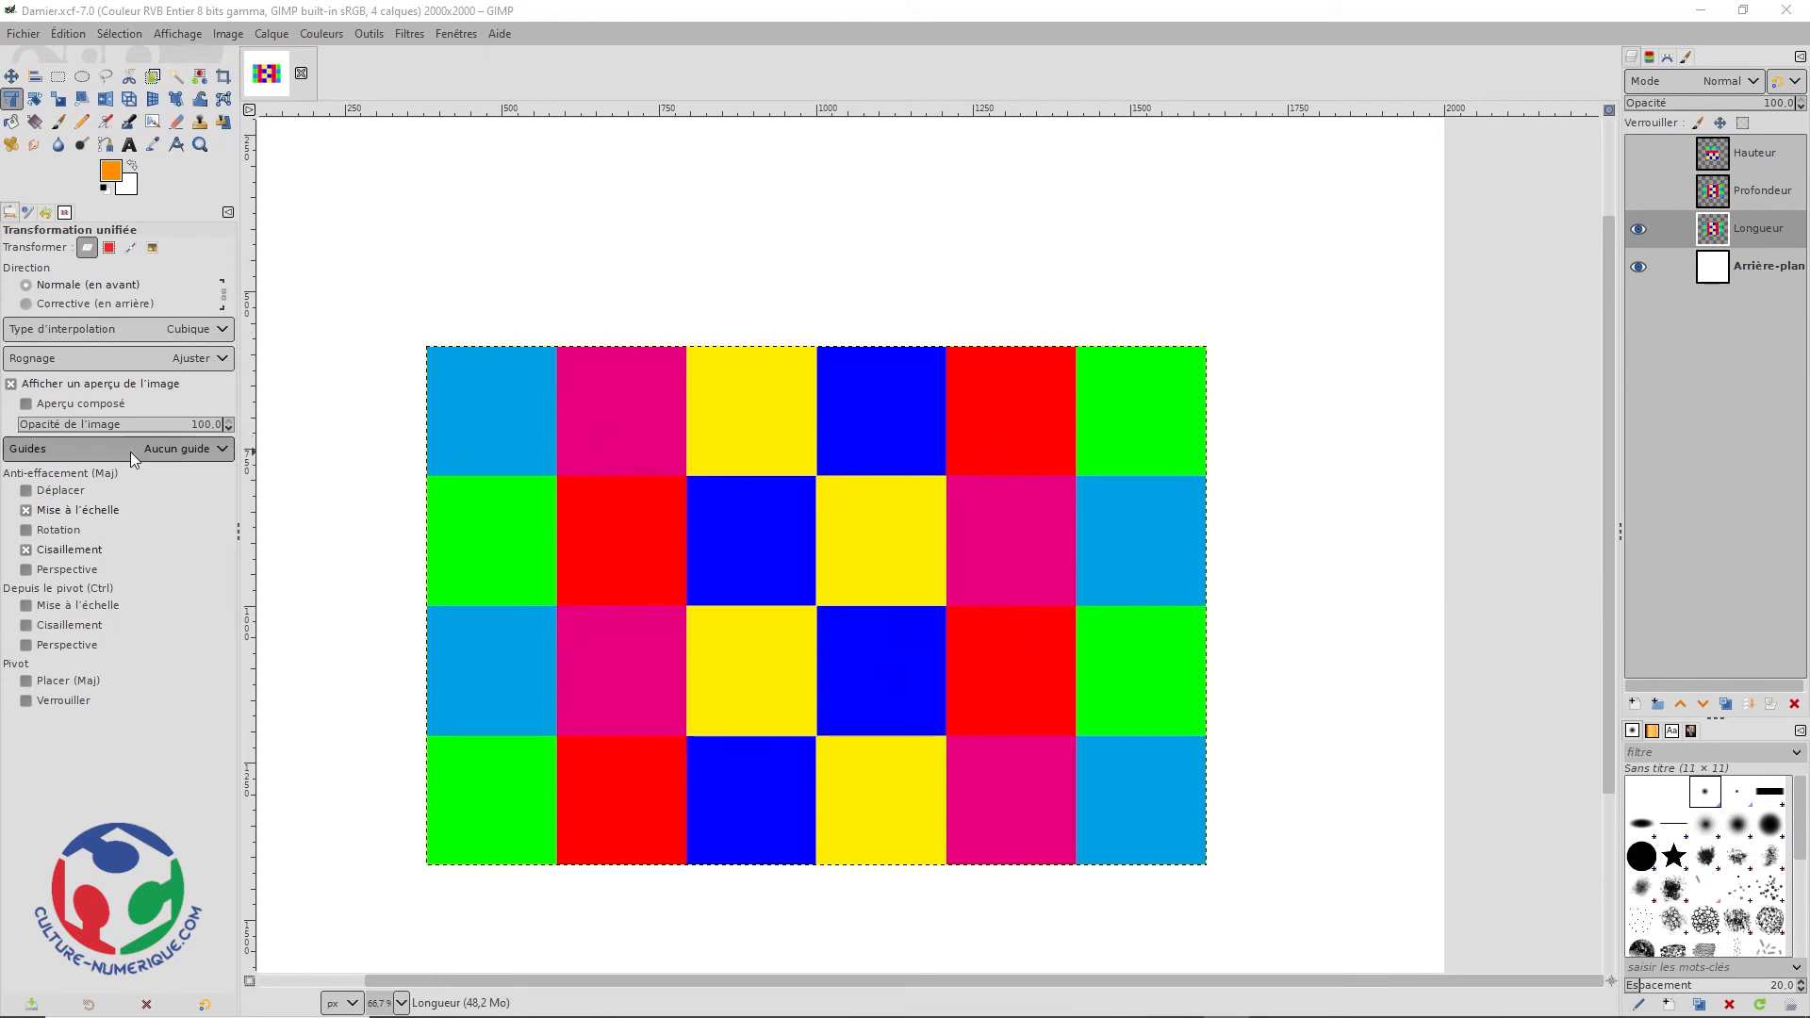
Step: Enable the Déplacer constraint, Mise à l'échelle and Perspective from the pivot, and pivot snapping (Placer), with a new transformation started
left_click(57, 491)
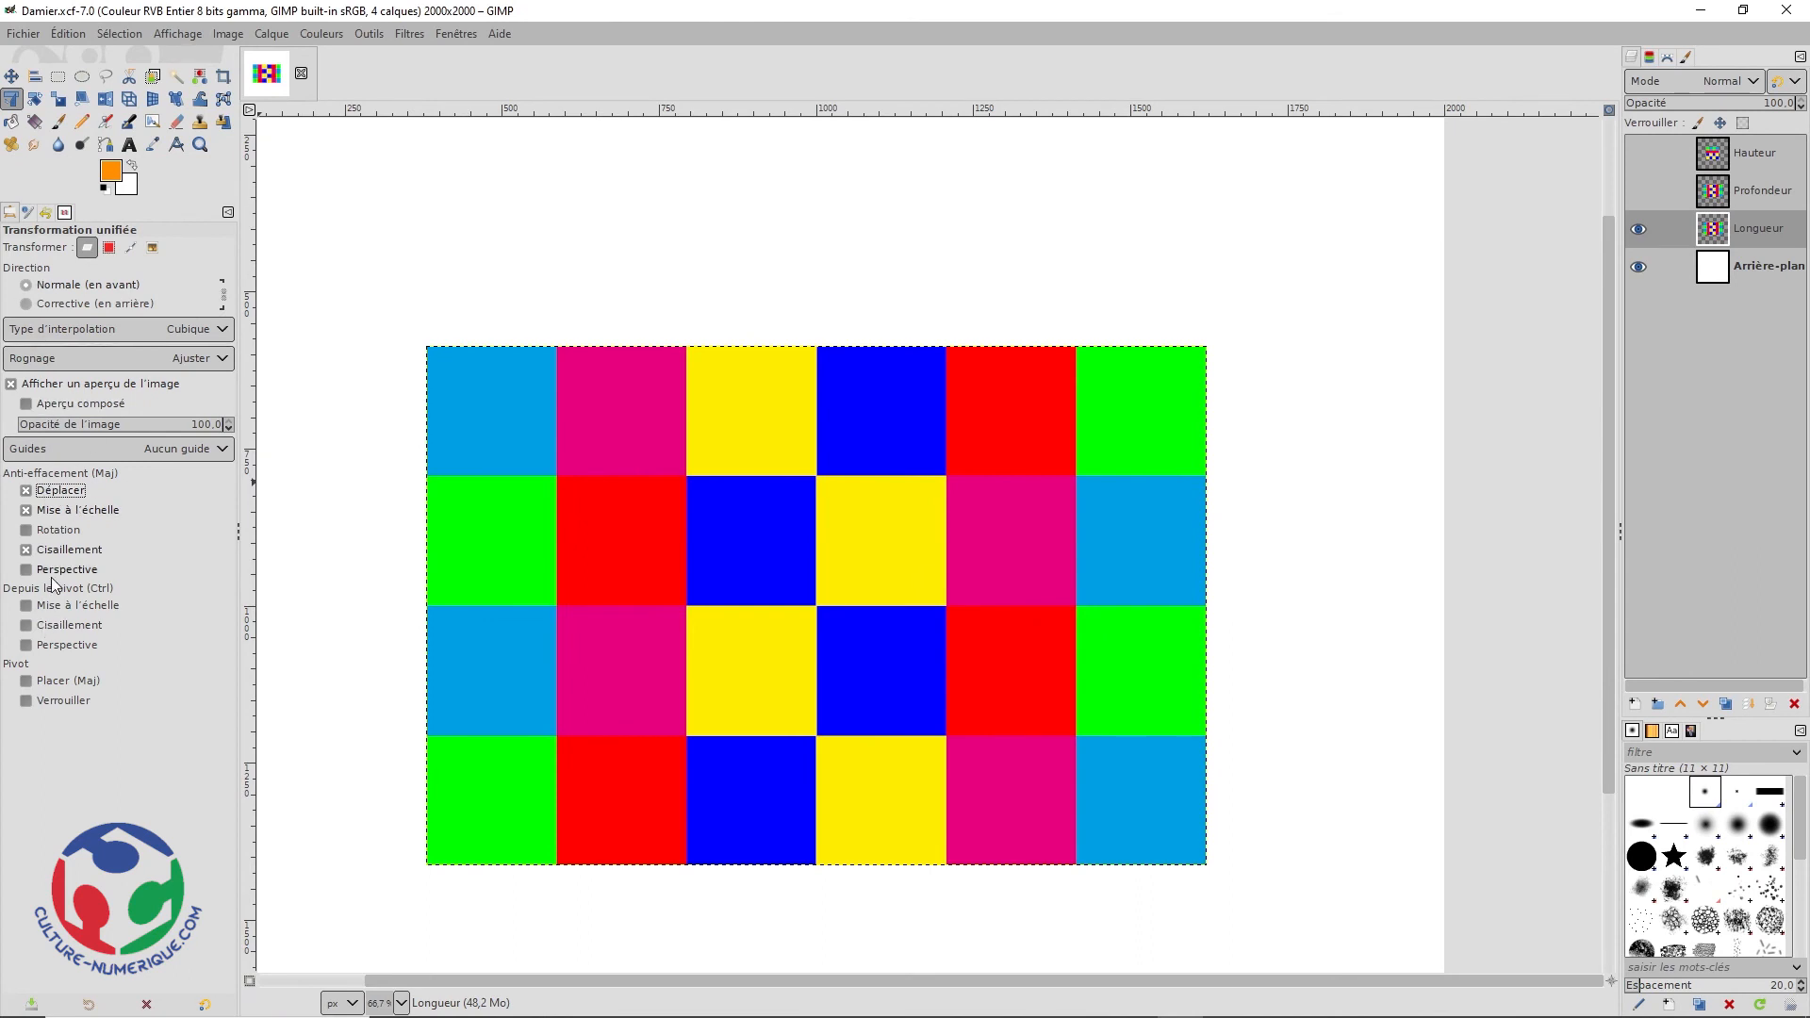
left_click(55, 606)
left_click(678, 467)
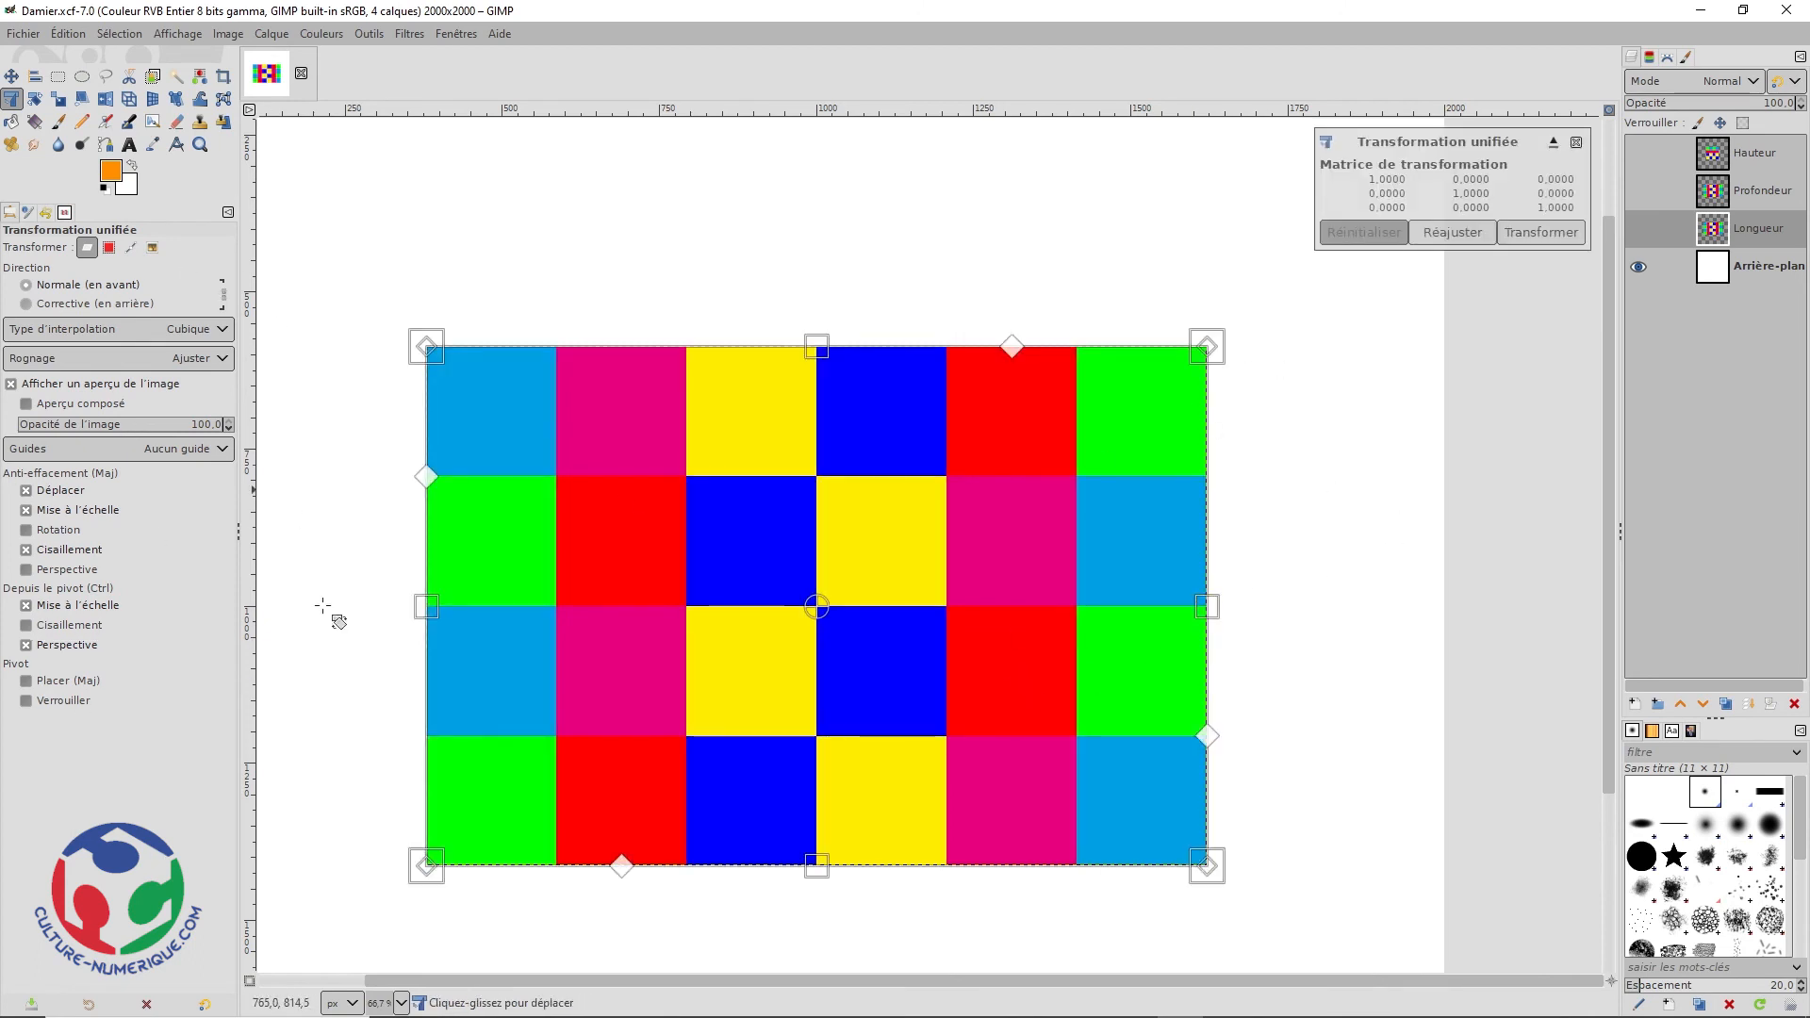
left_click(100, 681)
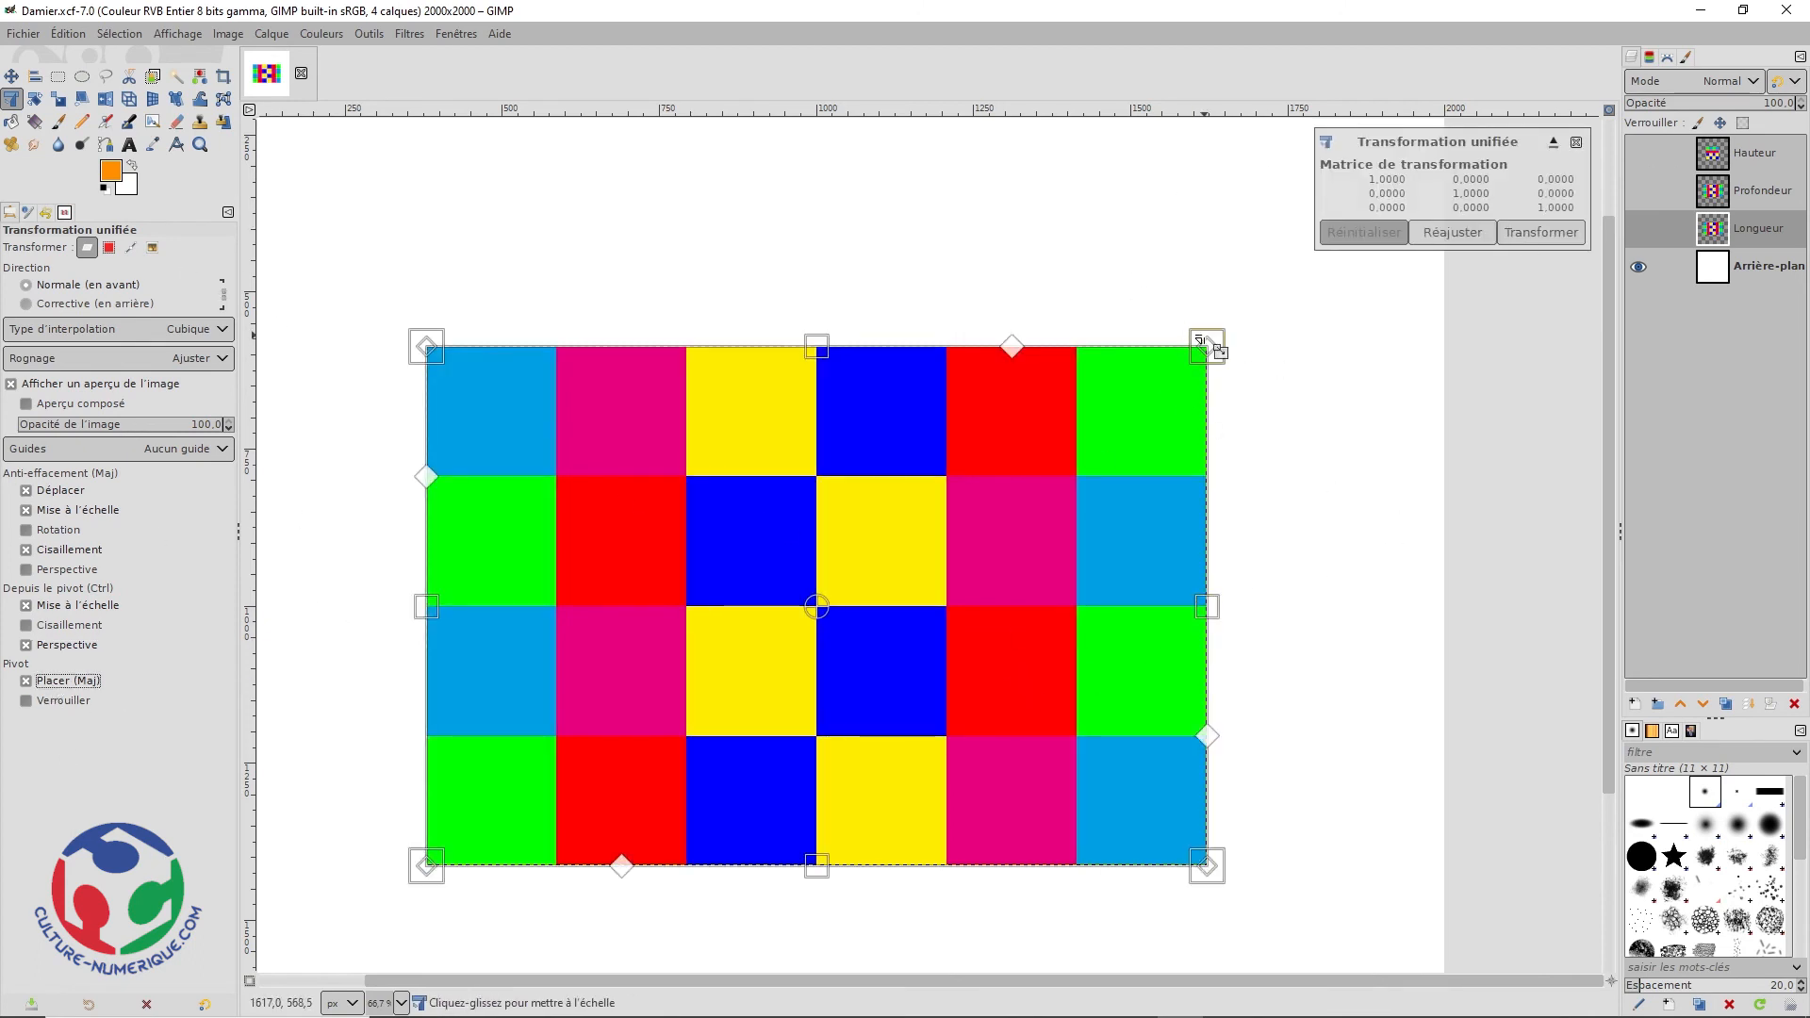
Step: Distort the checkerboard in perspective by bringing its upper-right corner inward and downward toward the center
left_click_drag(1206, 348, 976, 528)
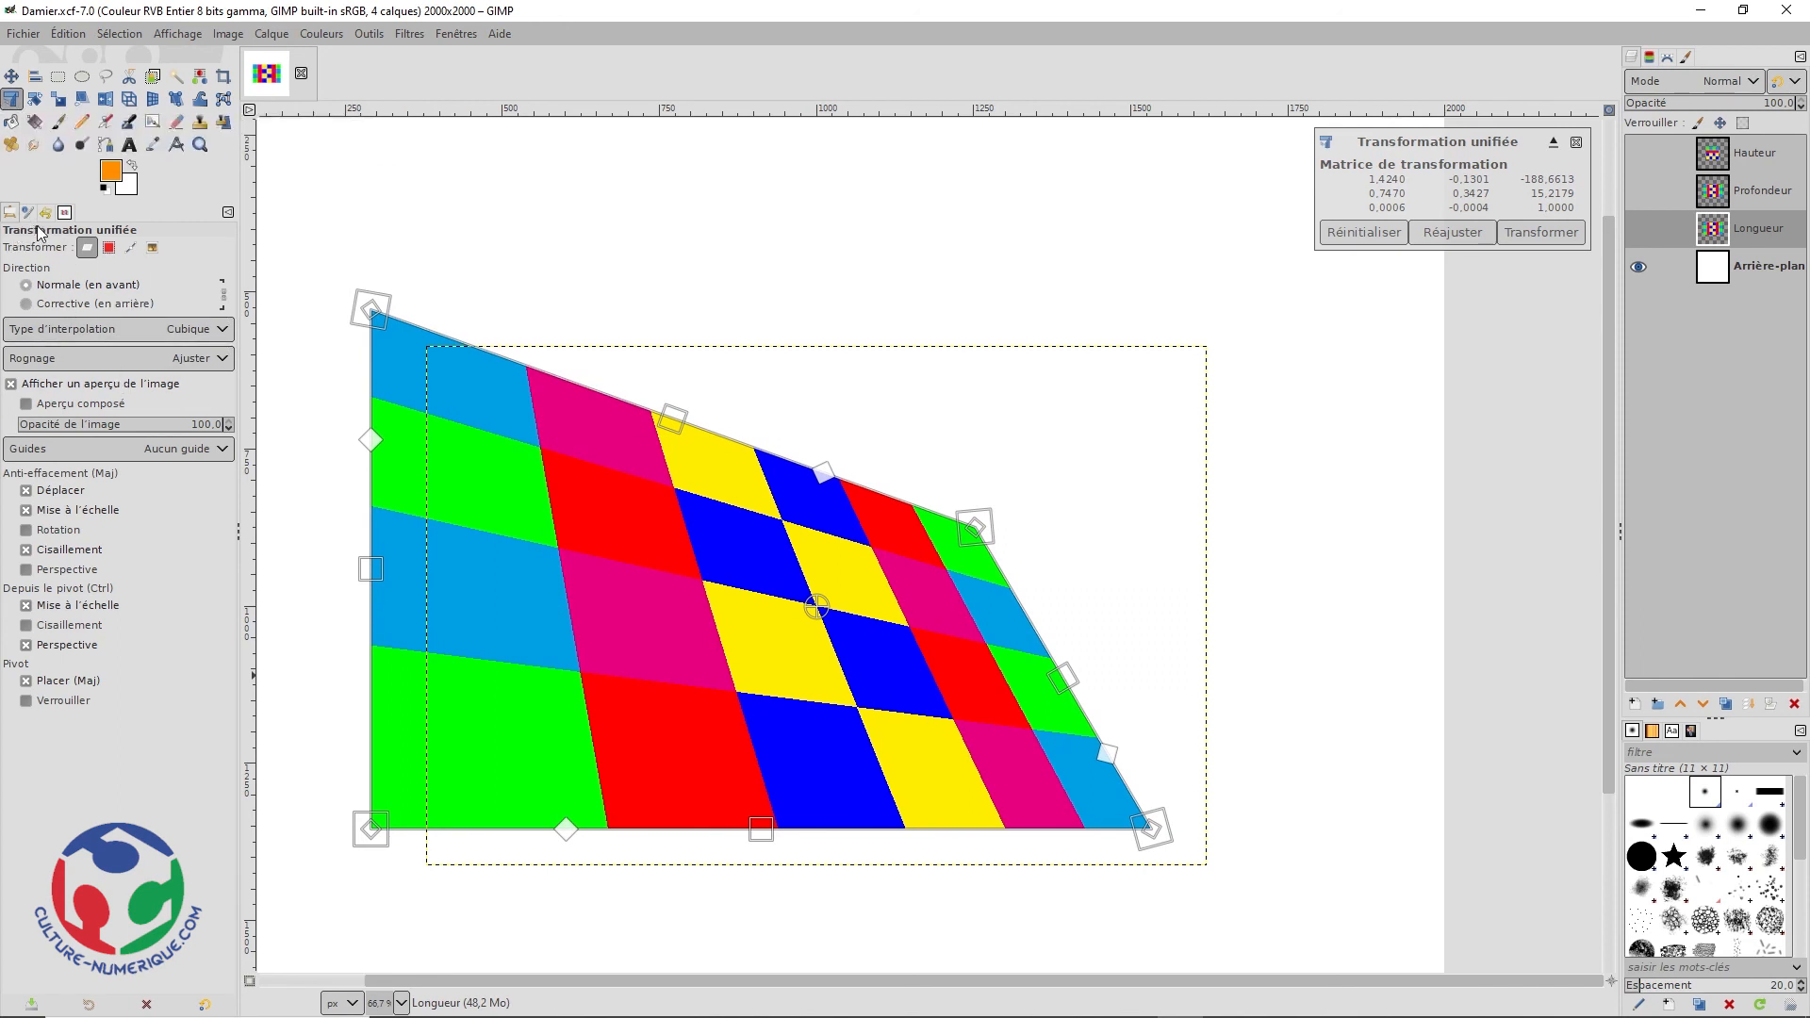
left_click(93, 645)
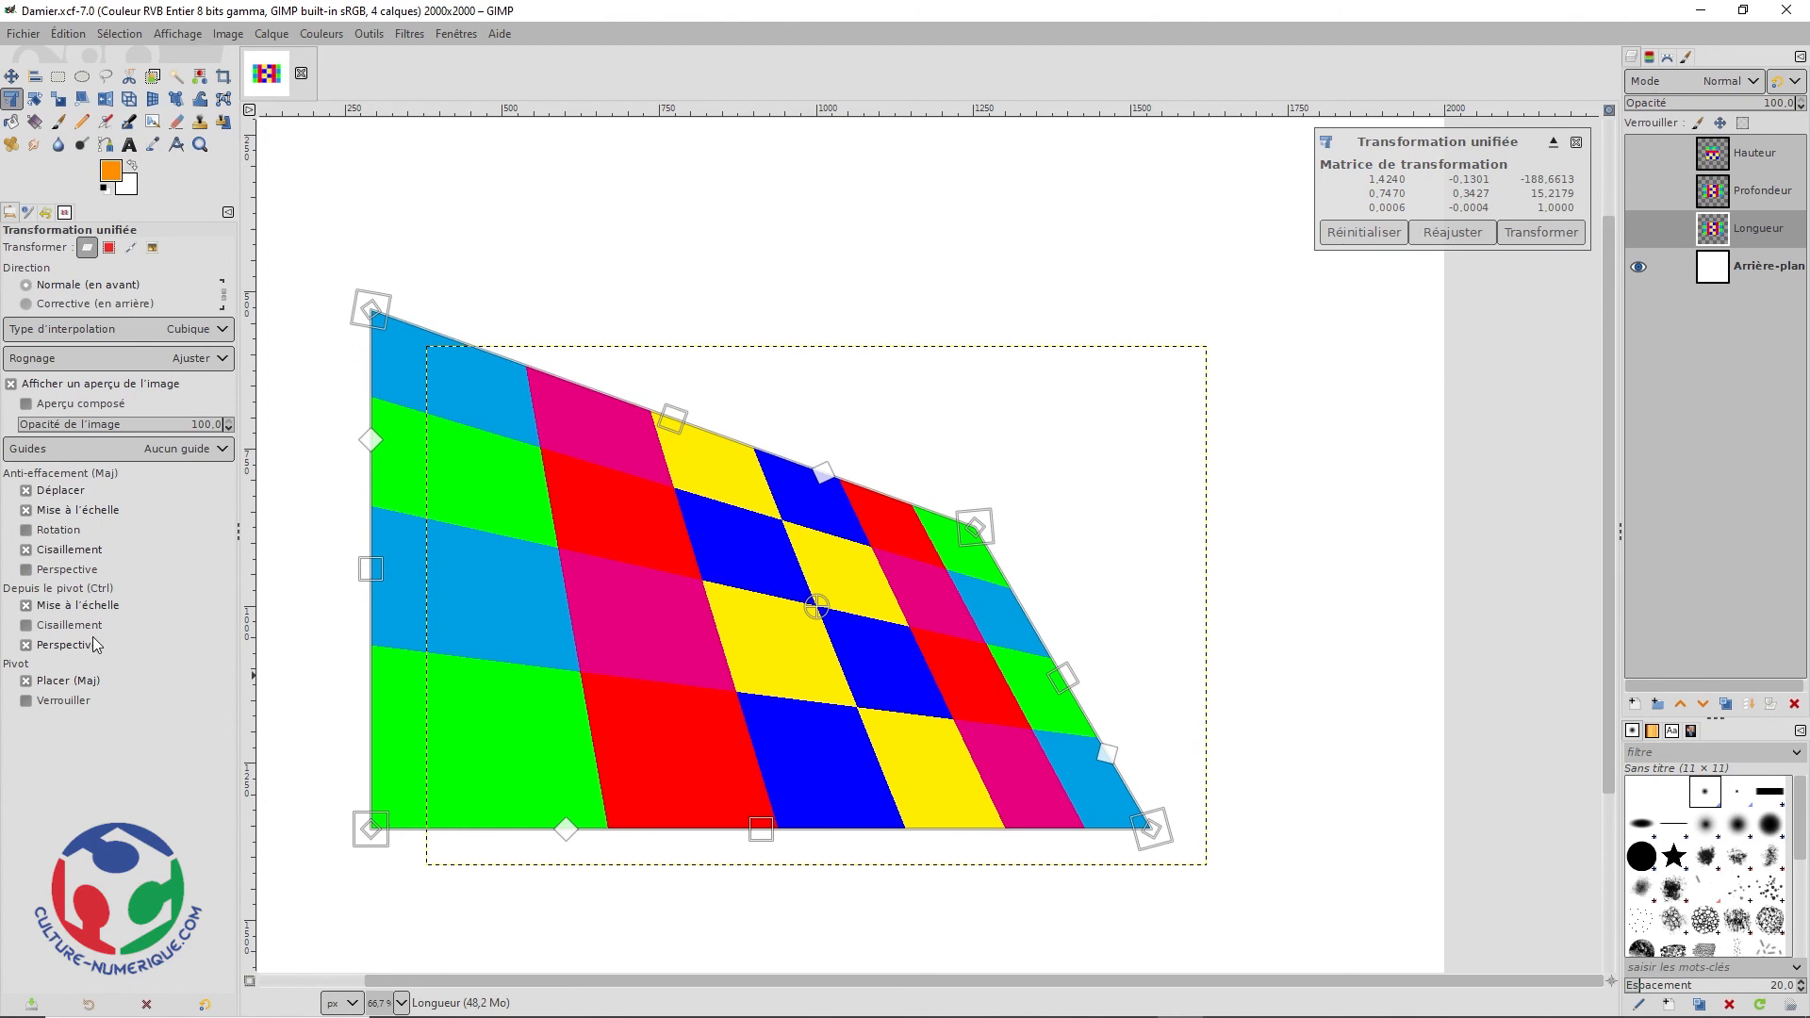
Step: Reset the Unified Transform tool's options to their defaults and commit the perspective transformation by switching to the Move tool
left_click(228, 213)
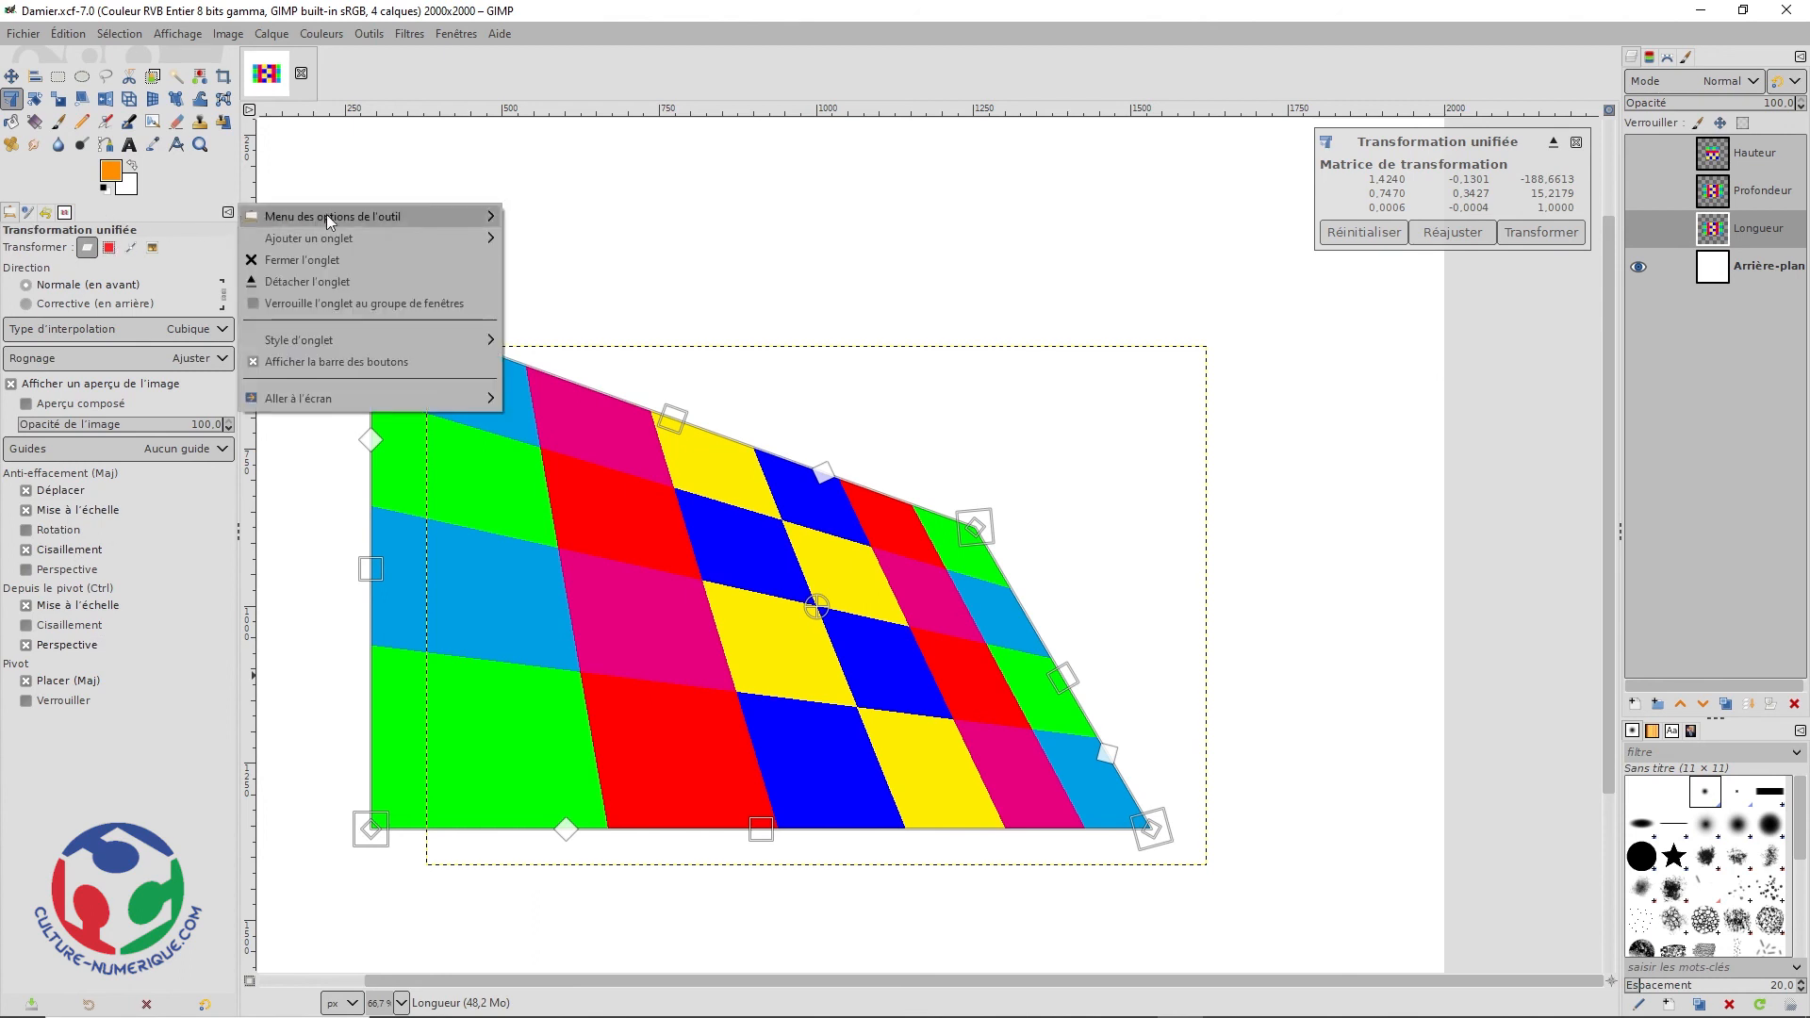
mouse_move(370, 220)
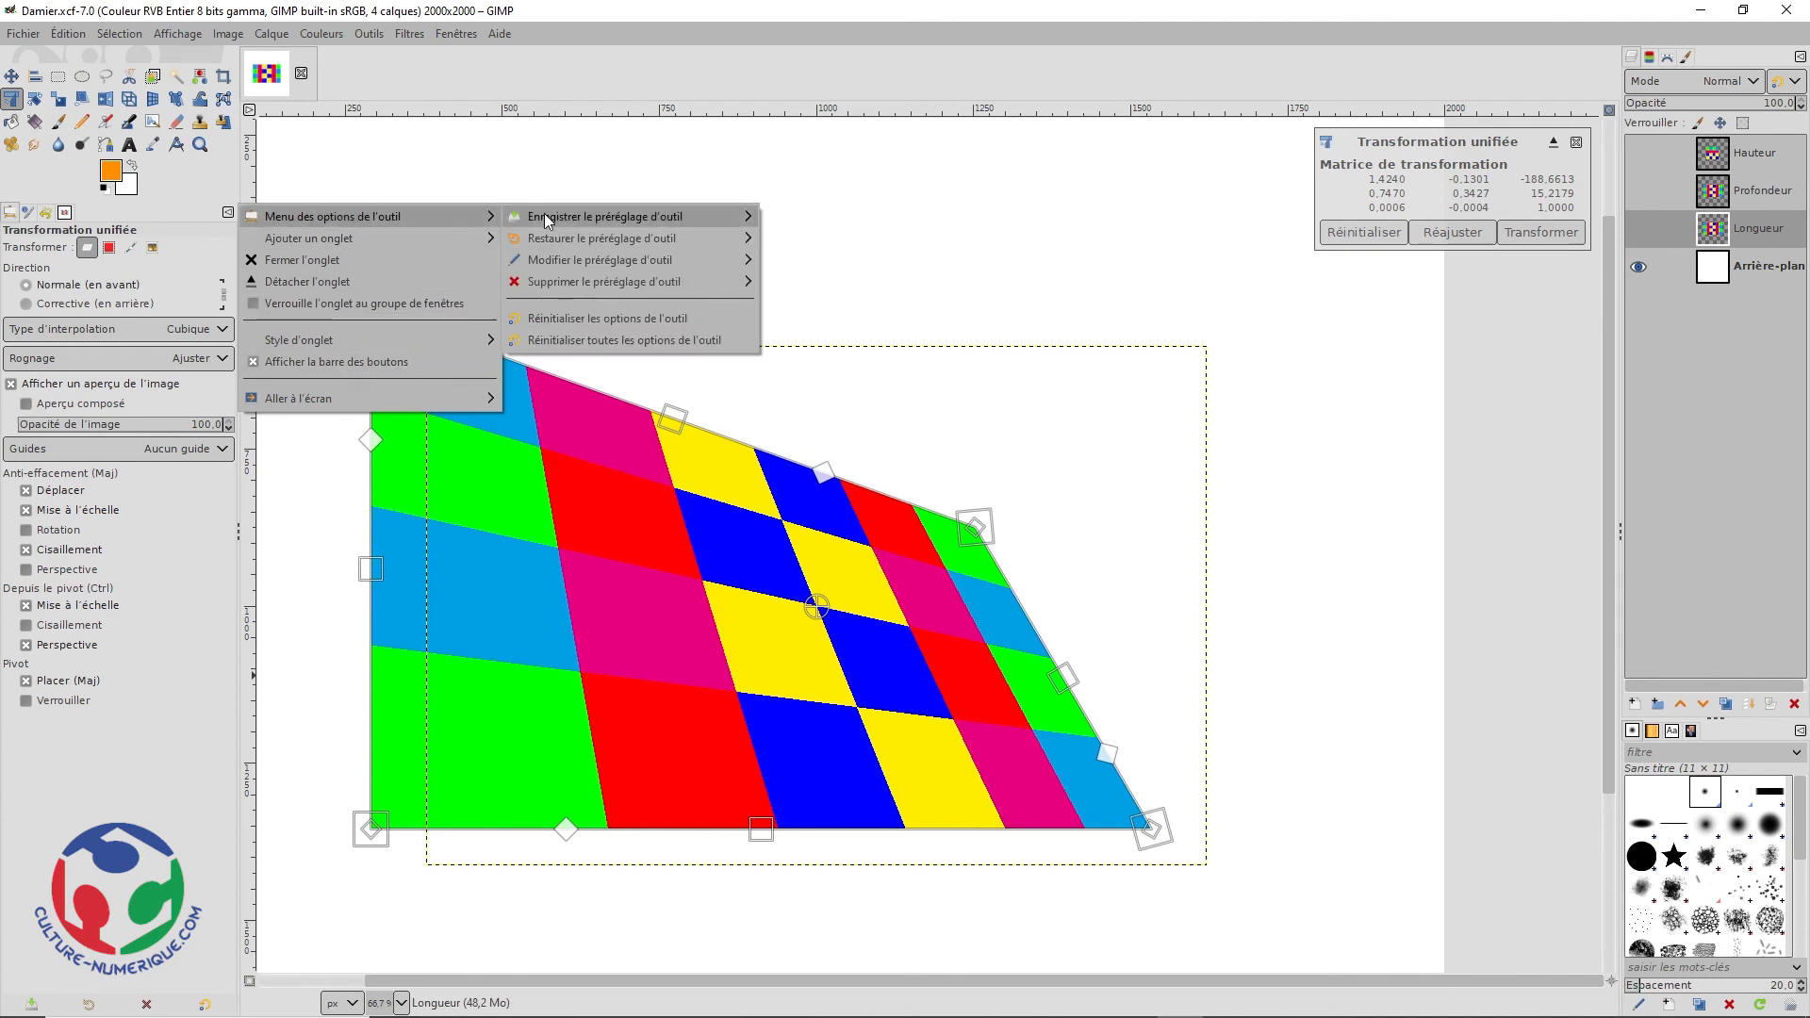
left_click(585, 320)
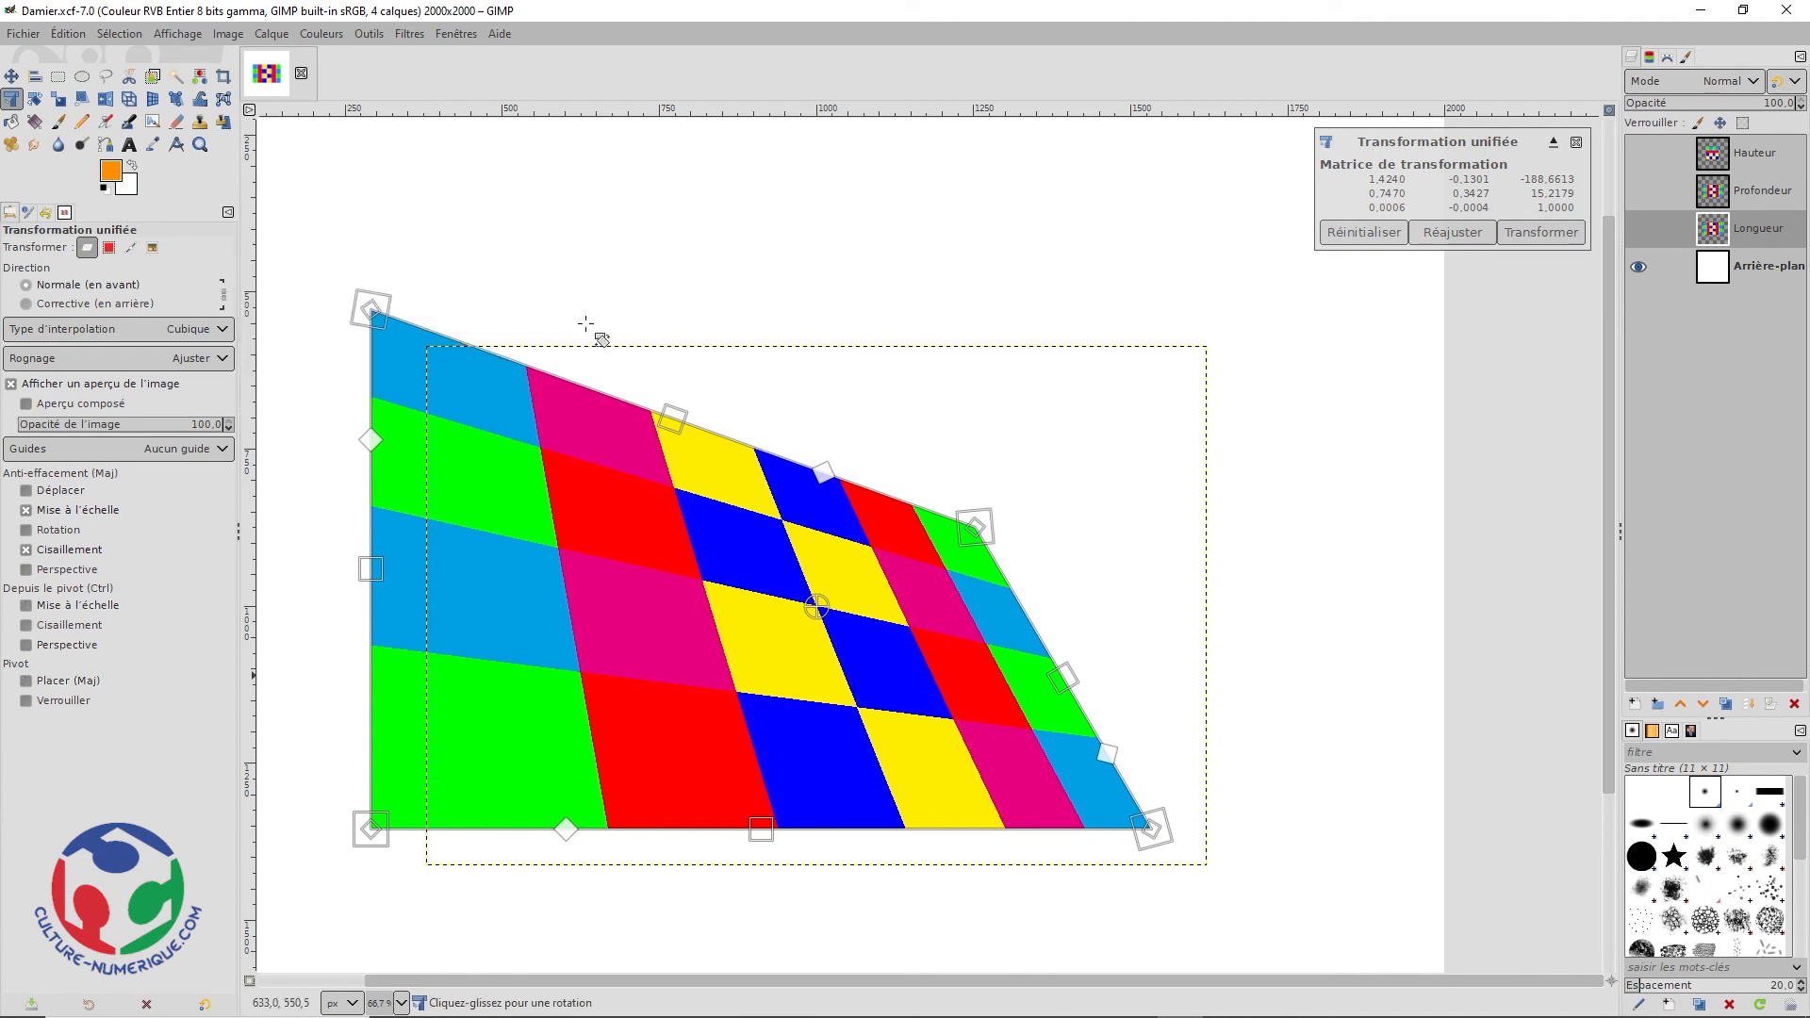
left_click(11, 75)
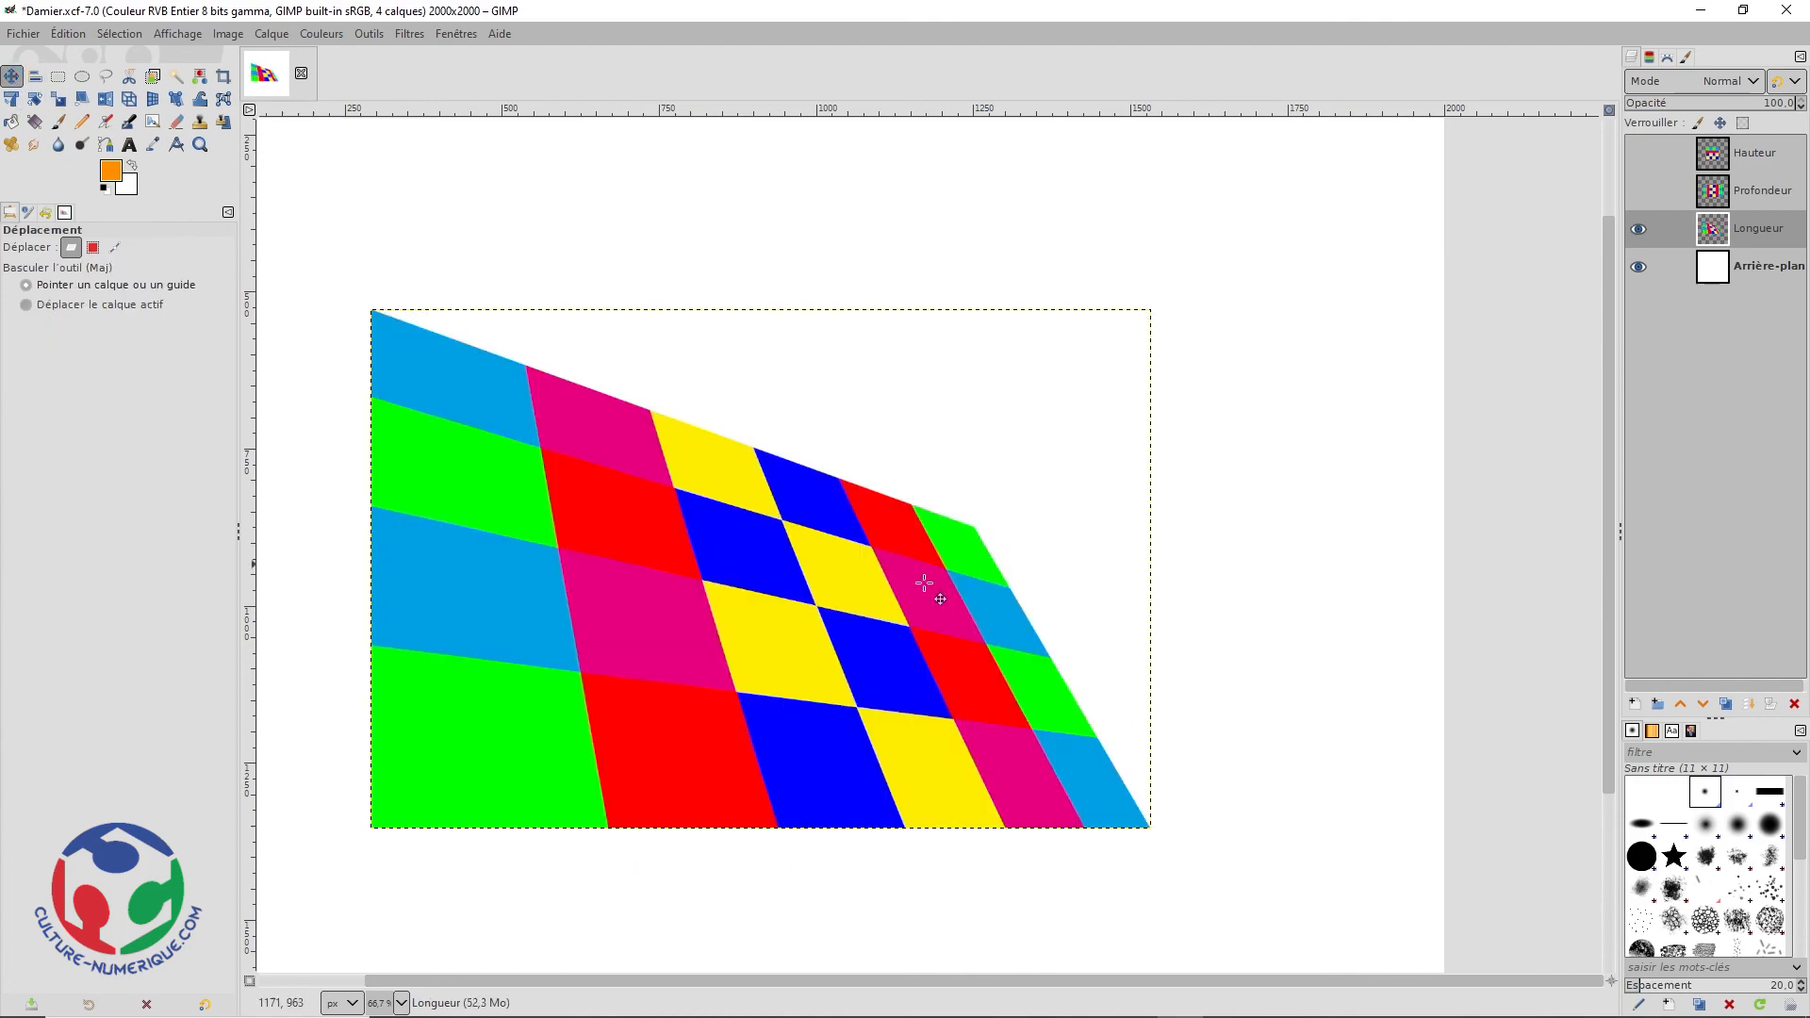